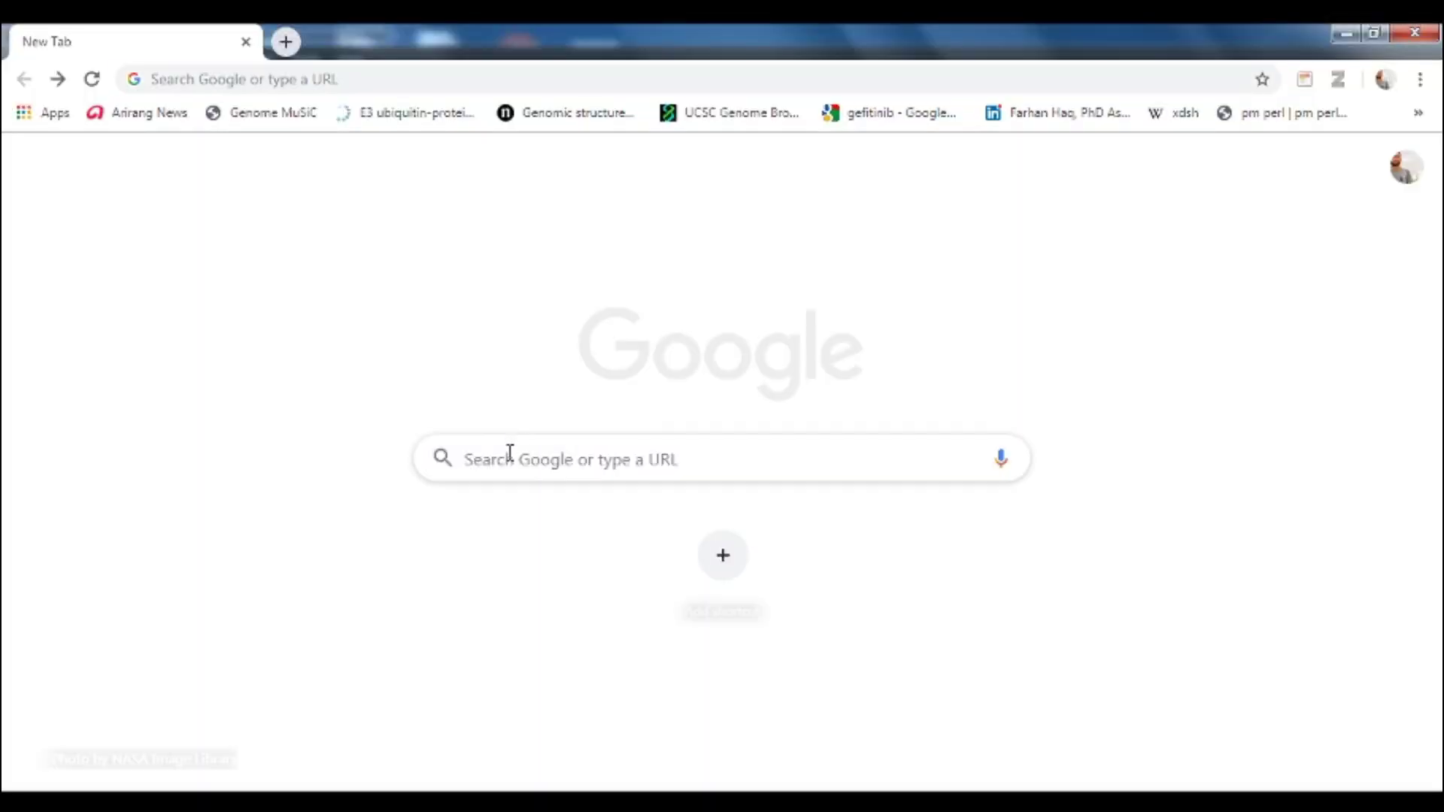
- Search for "ligplot plus", open the LigPlot+ site, and reach the academic licence request form through the v.2.2 download page
click(509, 451)
text(li)
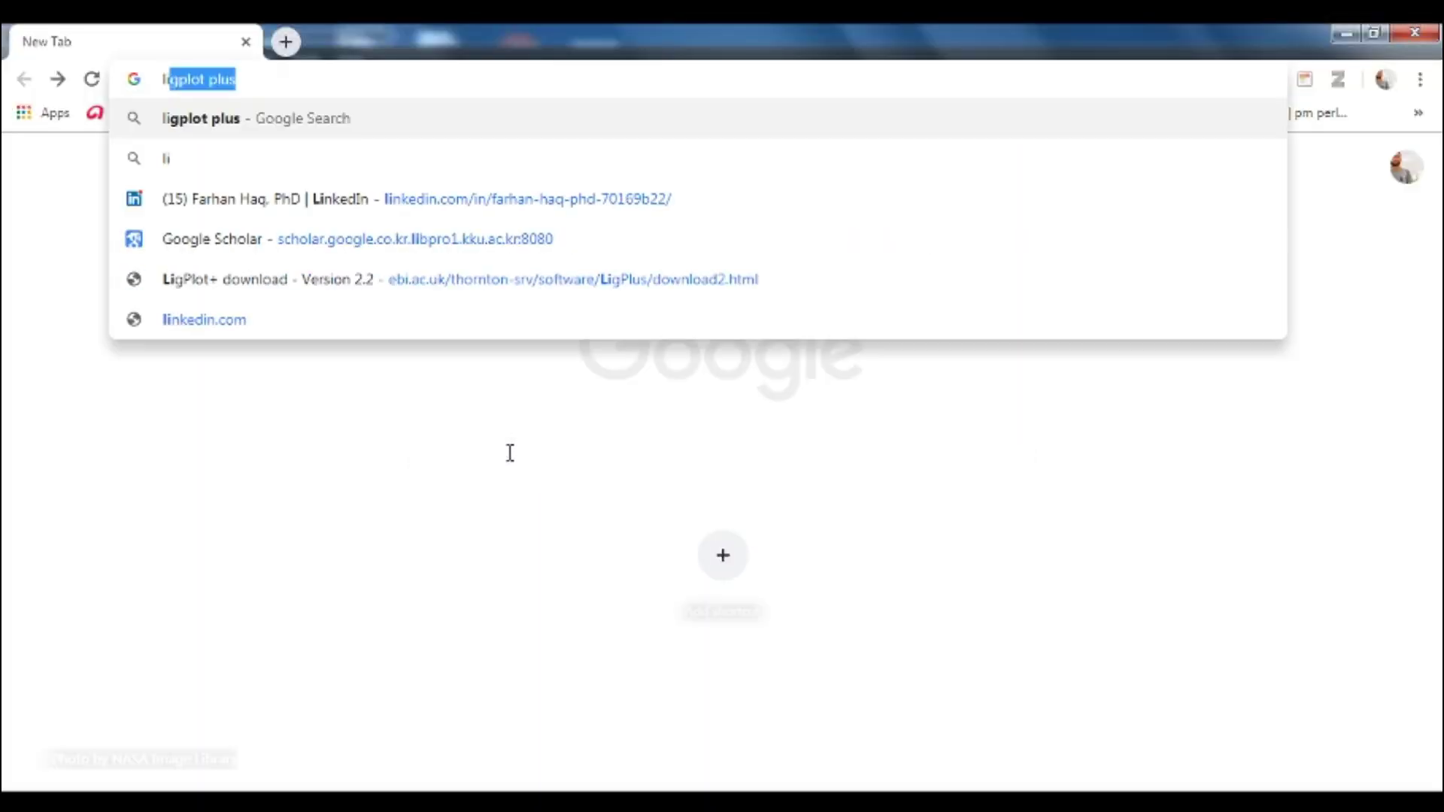
key(Return)
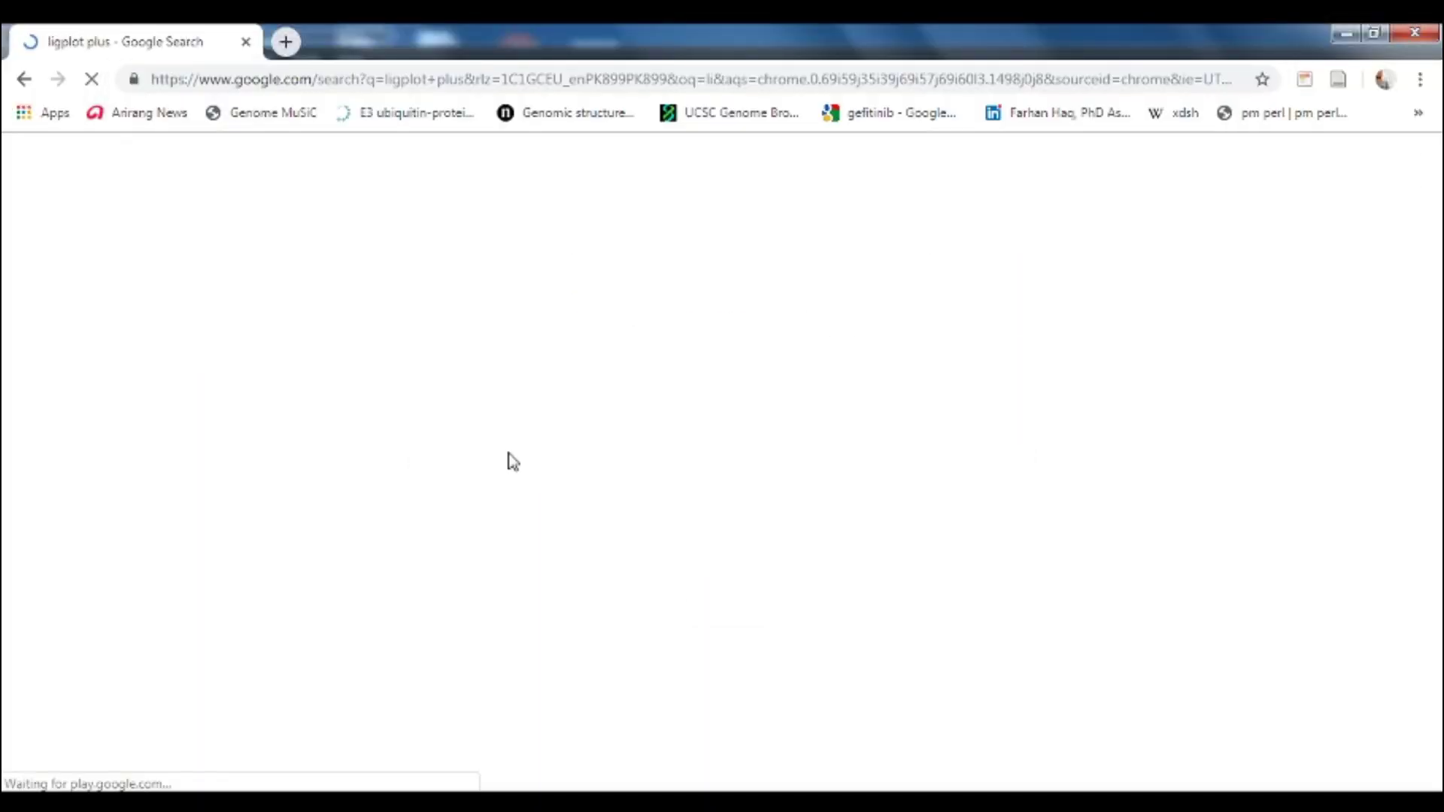
click(303, 362)
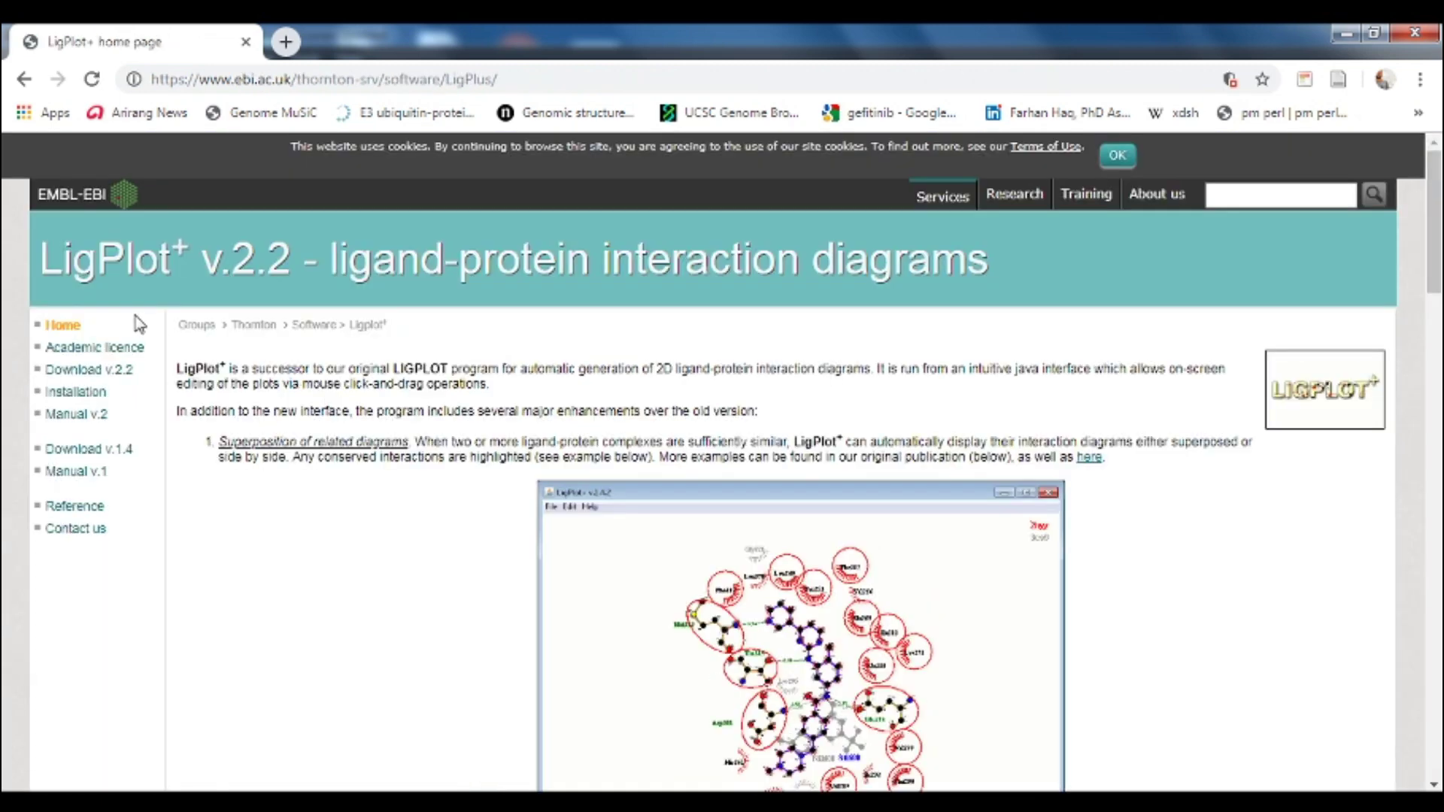
click(91, 380)
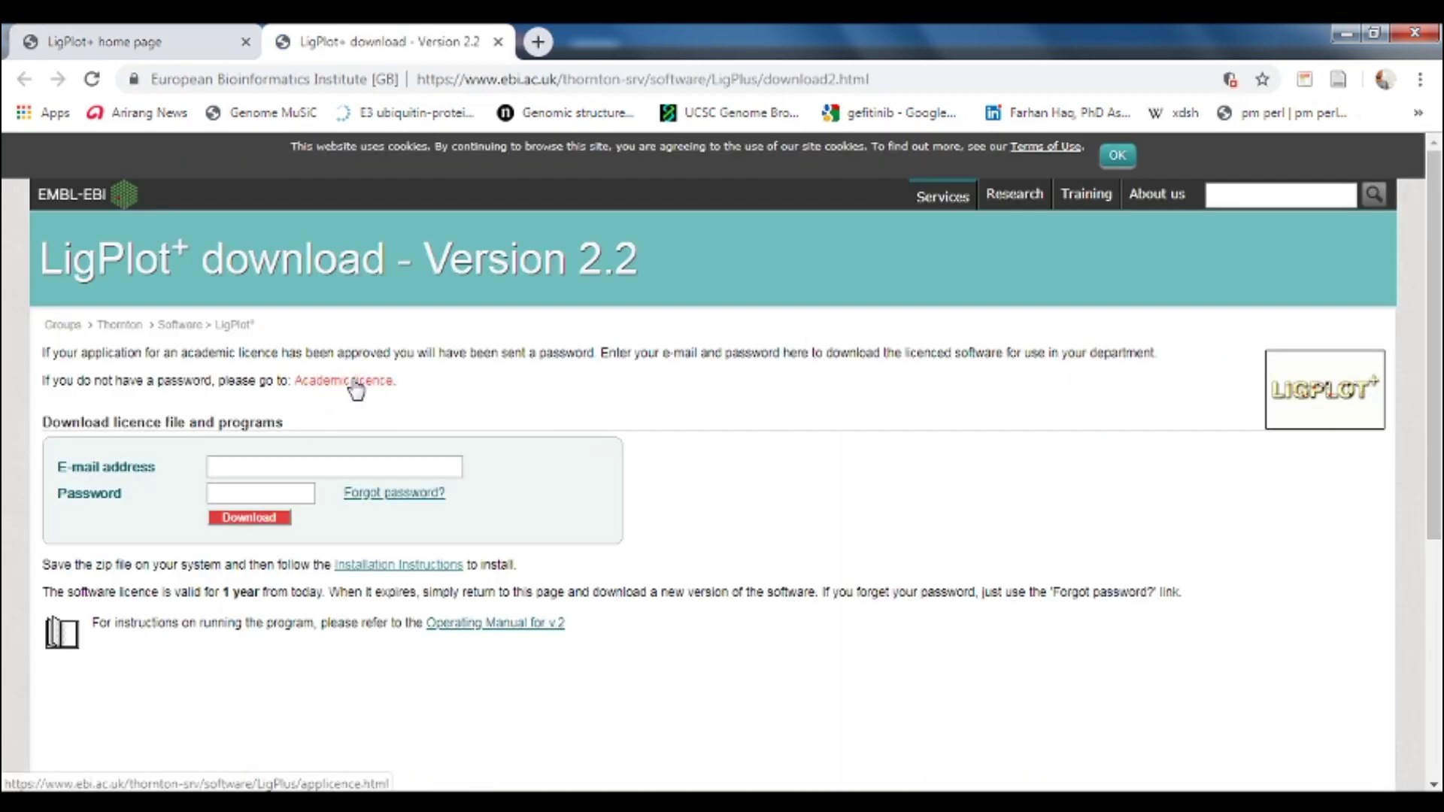
click(355, 382)
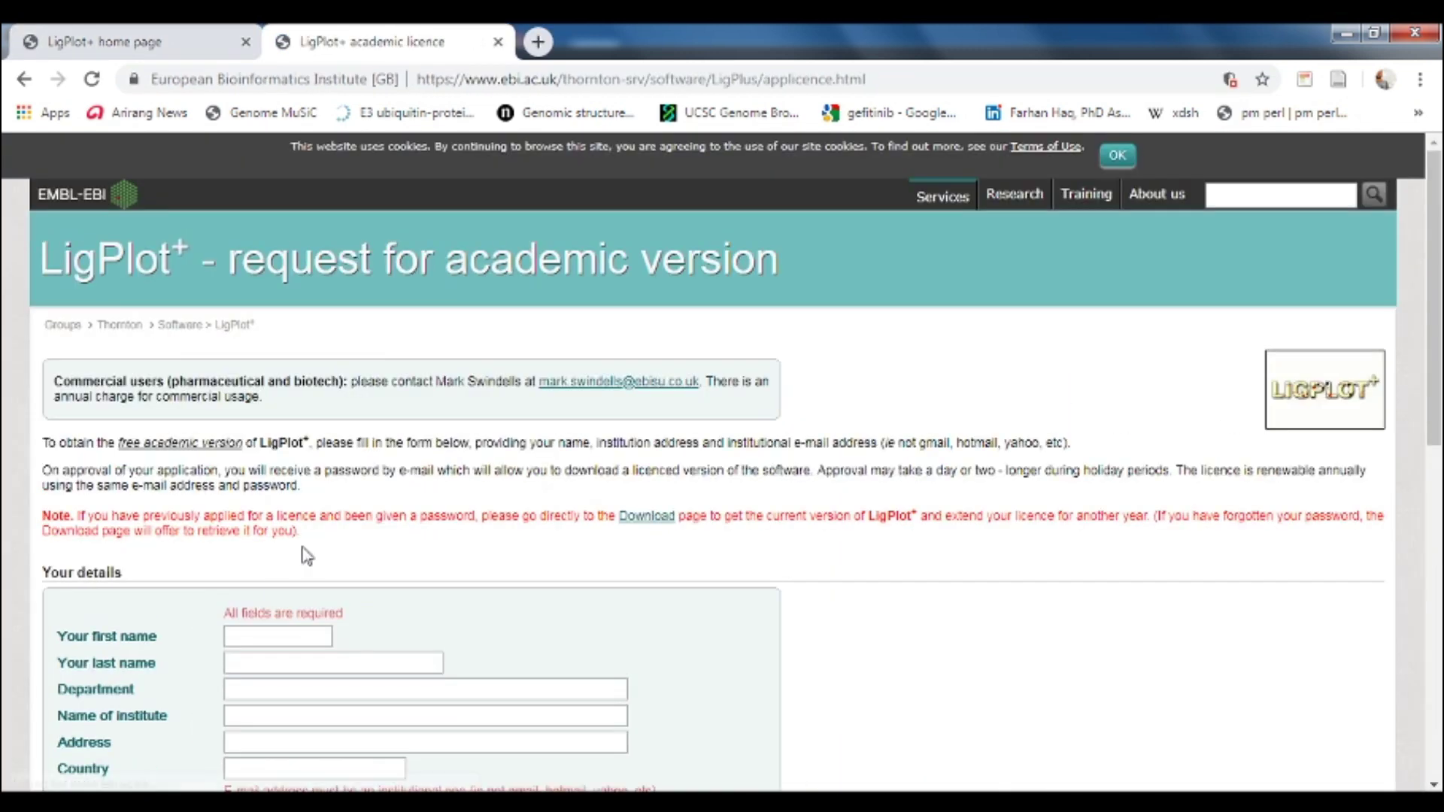
- Fill in the applicant's first name and last name, and set the department to Biosciences
click(265, 637)
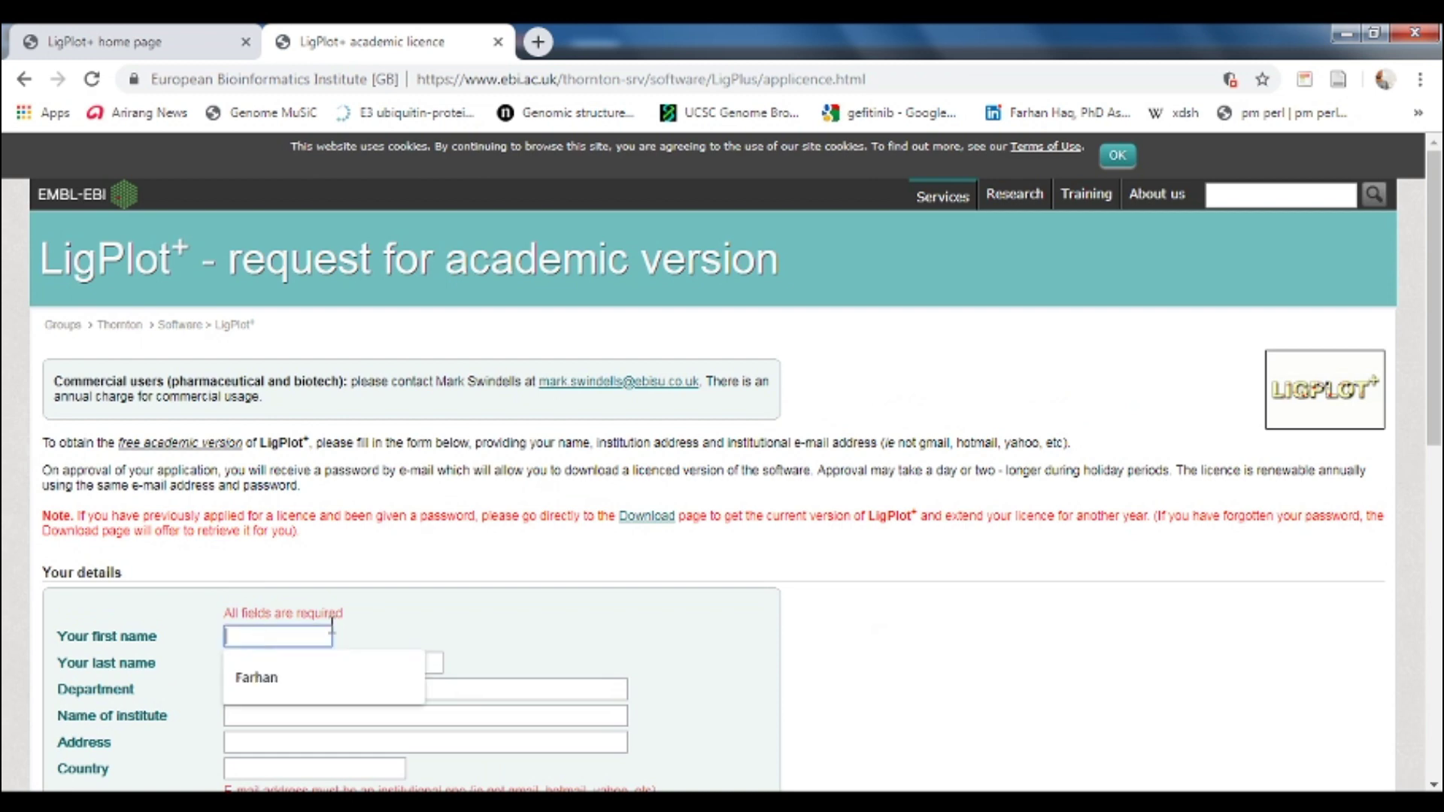
click(347, 670)
click(345, 669)
click(344, 697)
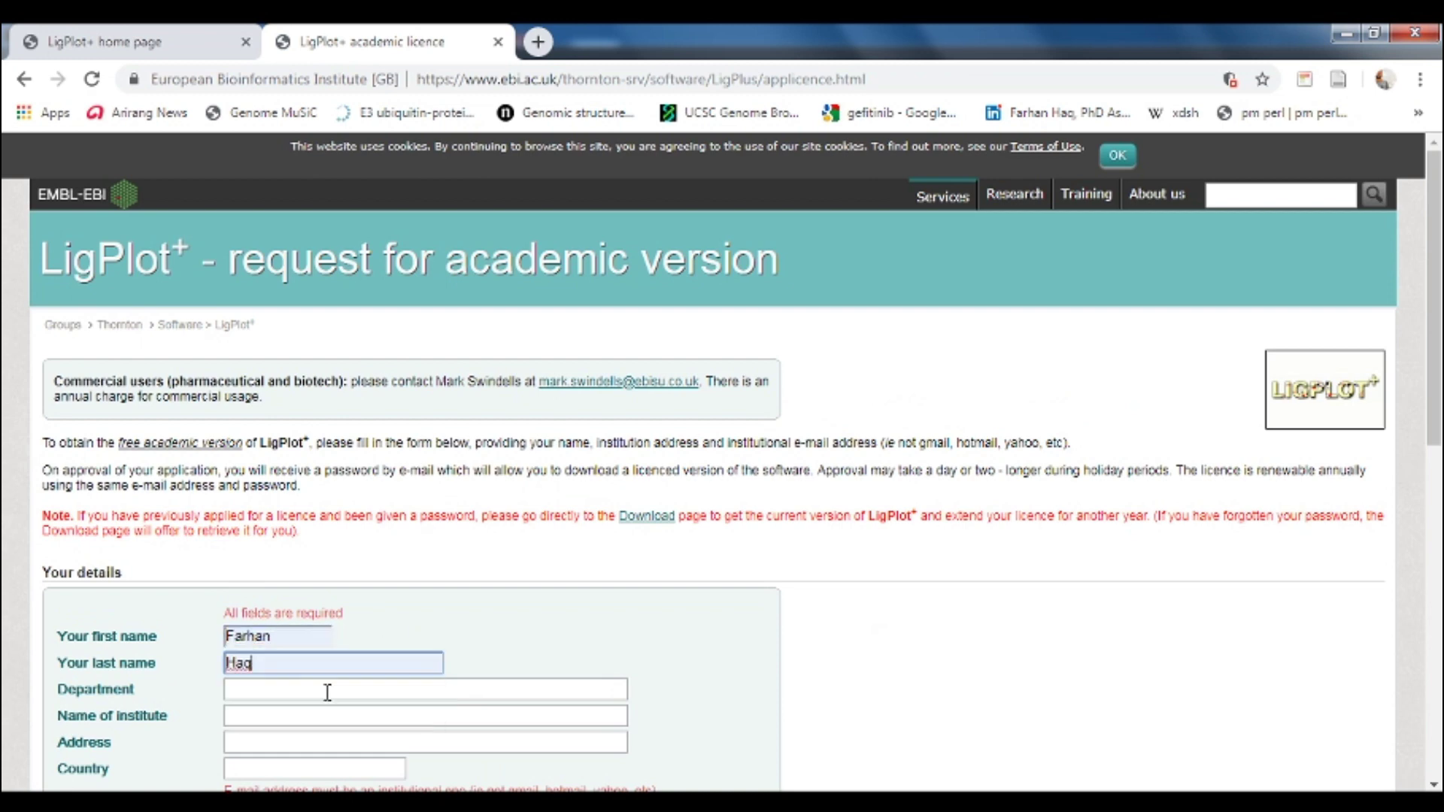
click(321, 692)
click(303, 724)
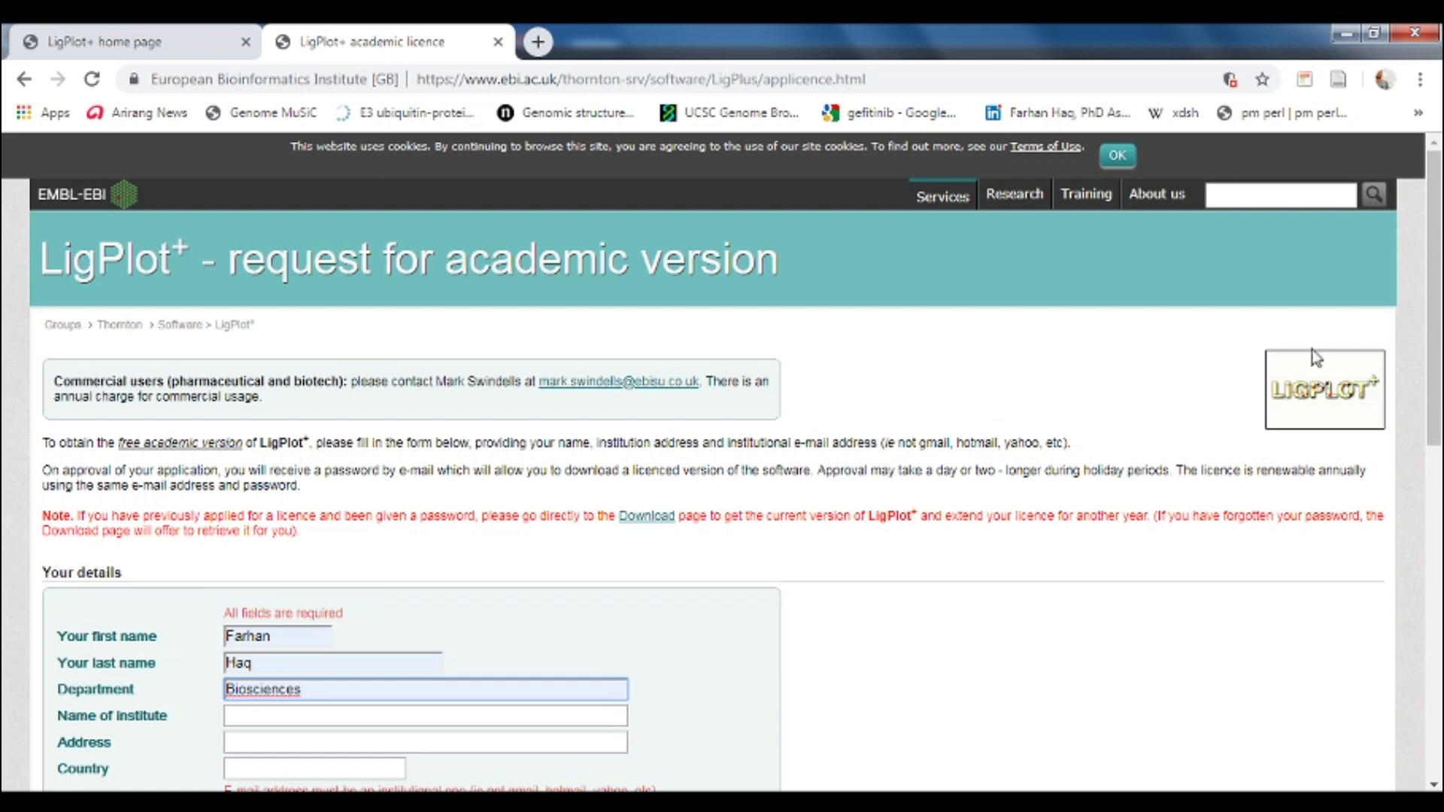
- Set the institute to COMSATS University Islamabad, enter the institute's address, and set the country to Pakistan
scroll(301, 720, down, 2)
click(348, 543)
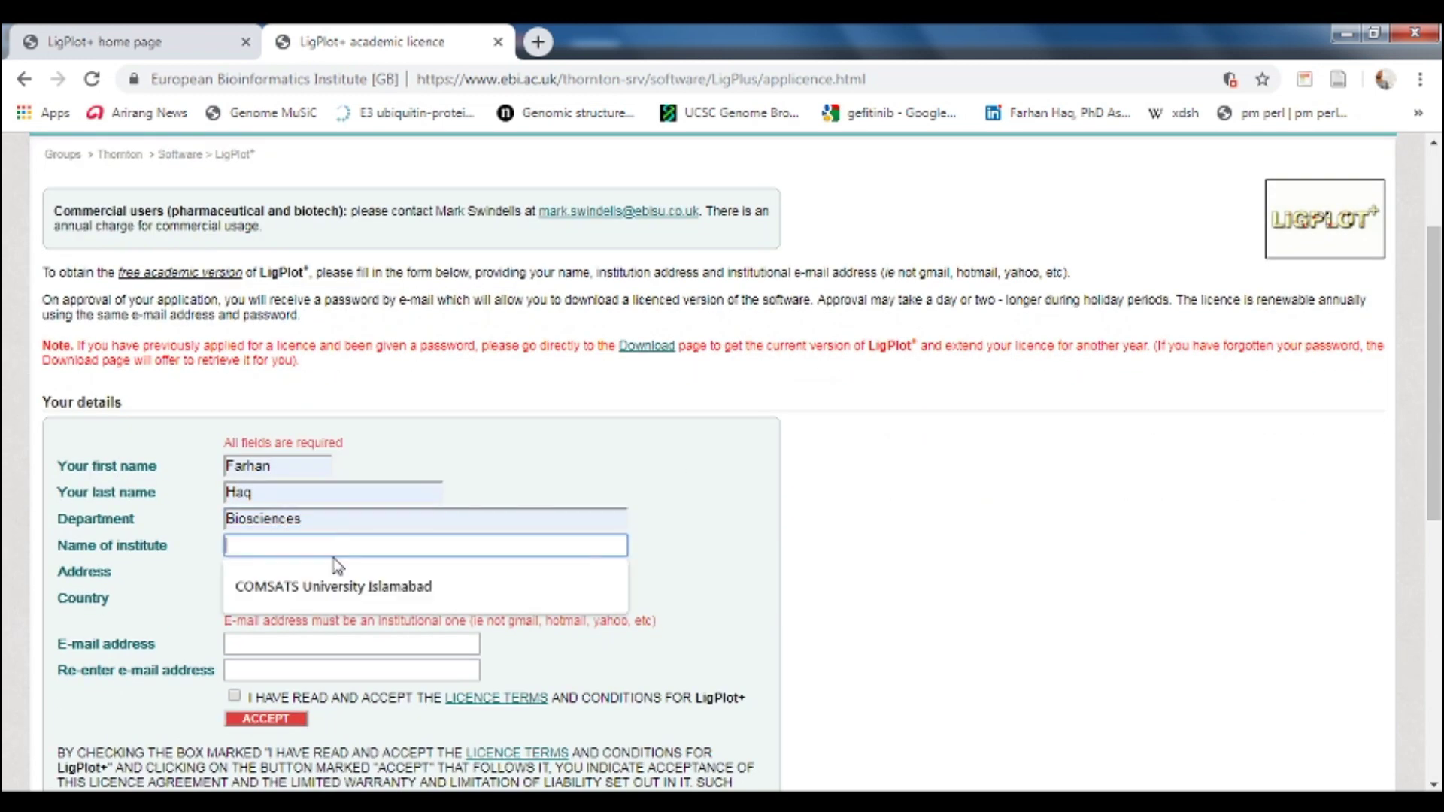
click(300, 587)
click(296, 572)
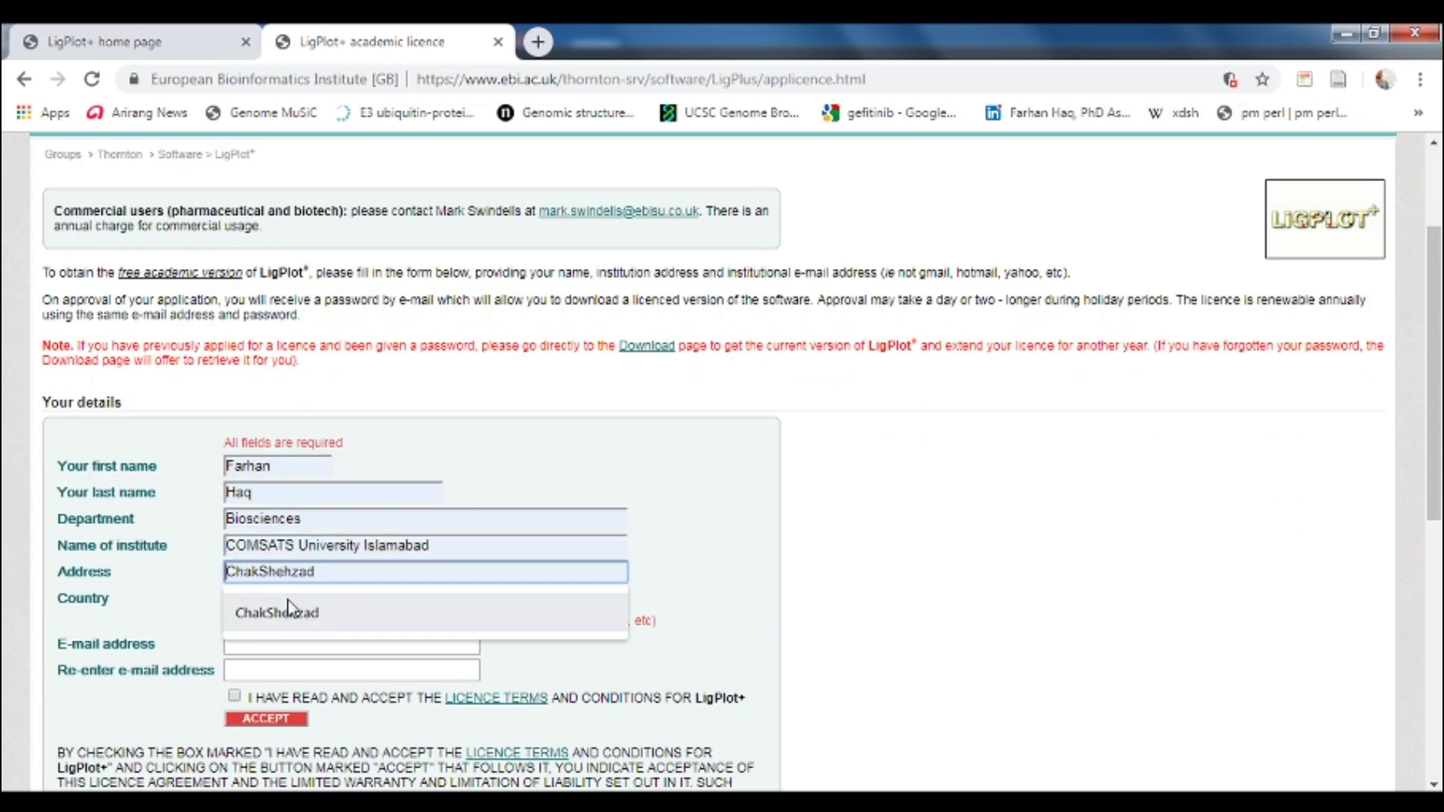
click(285, 616)
click(283, 600)
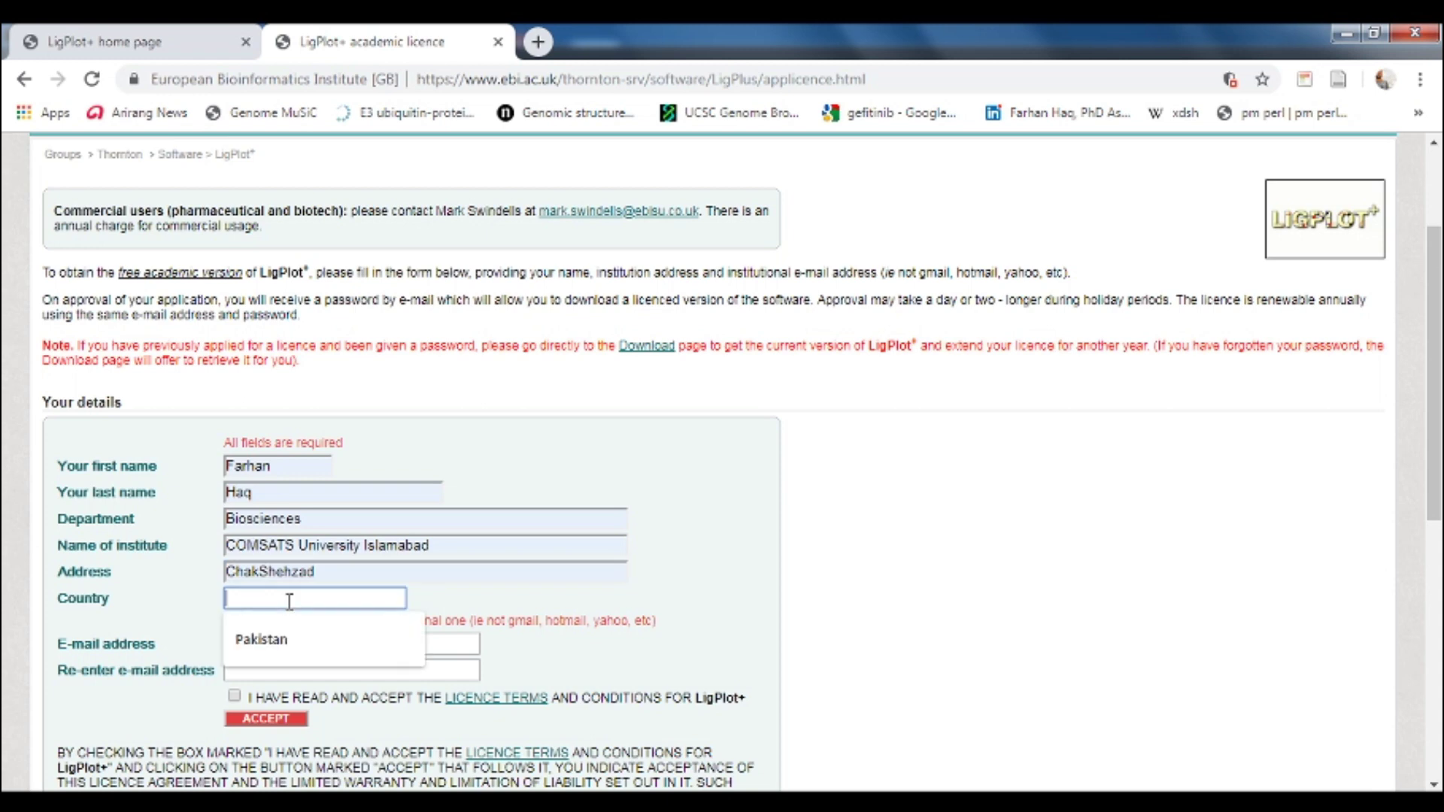
click(280, 646)
- Enter the institutional e-mail address in both e-mail fields and accept the LigPlot+ licence terms and conditions
click(280, 646)
click(281, 684)
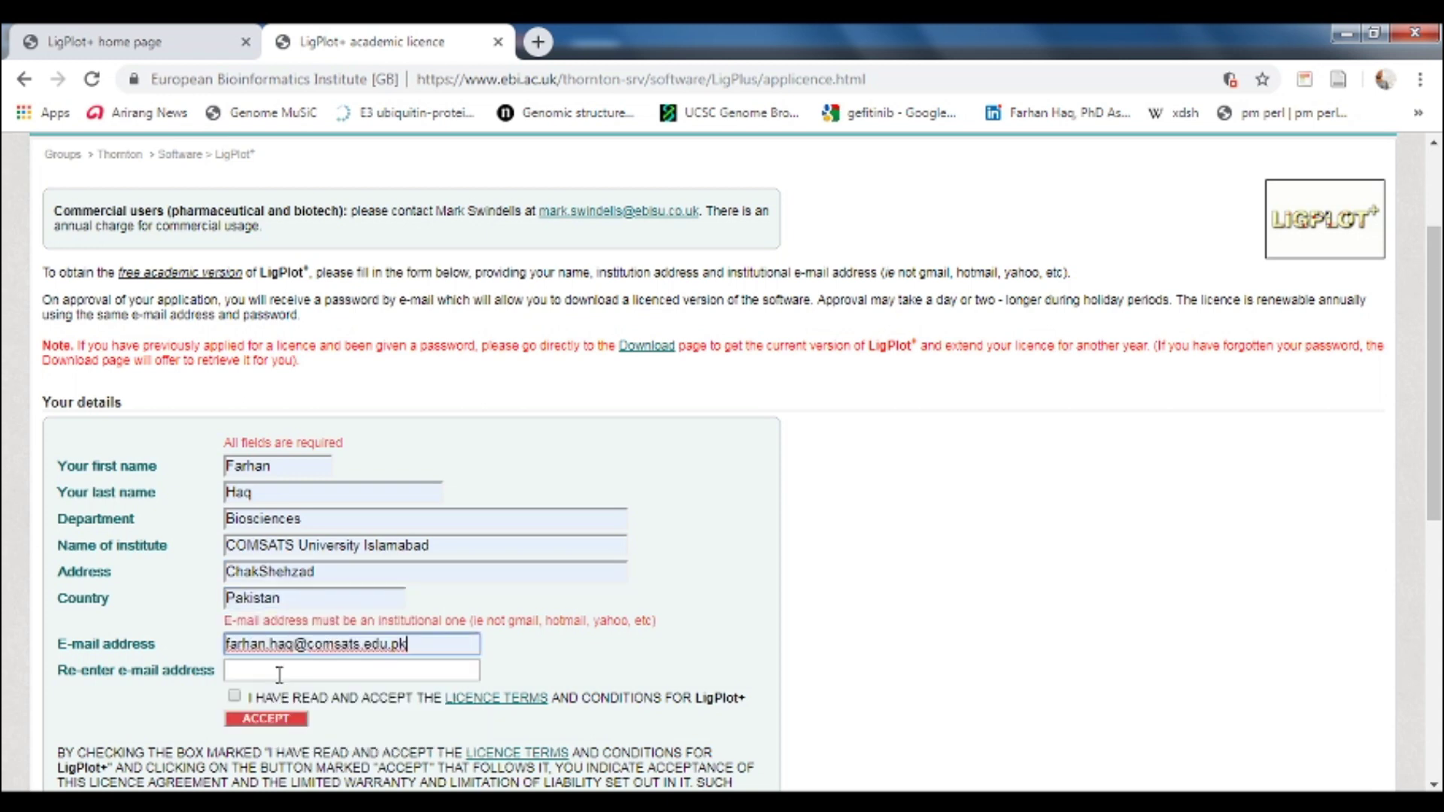
click(280, 668)
click(280, 710)
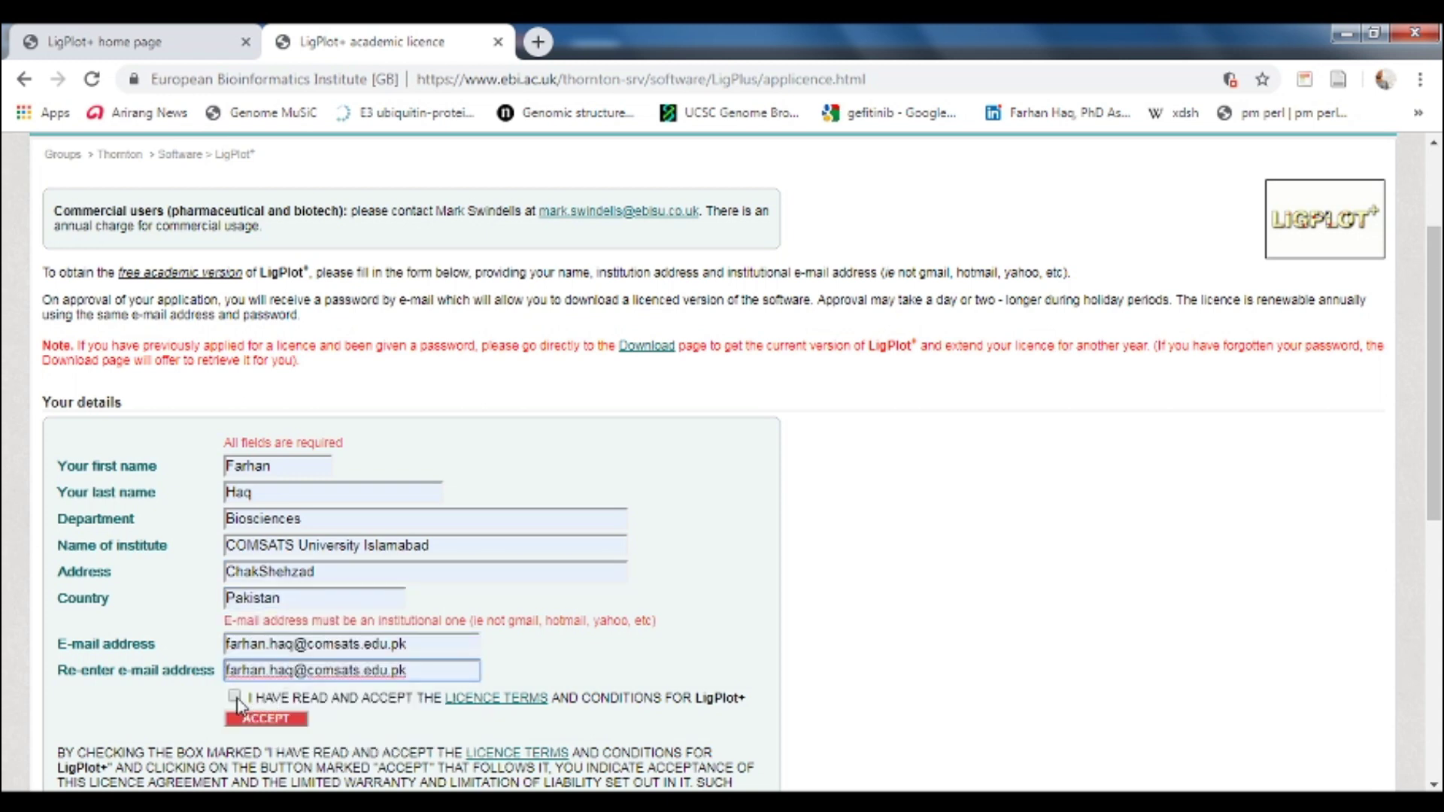
click(234, 697)
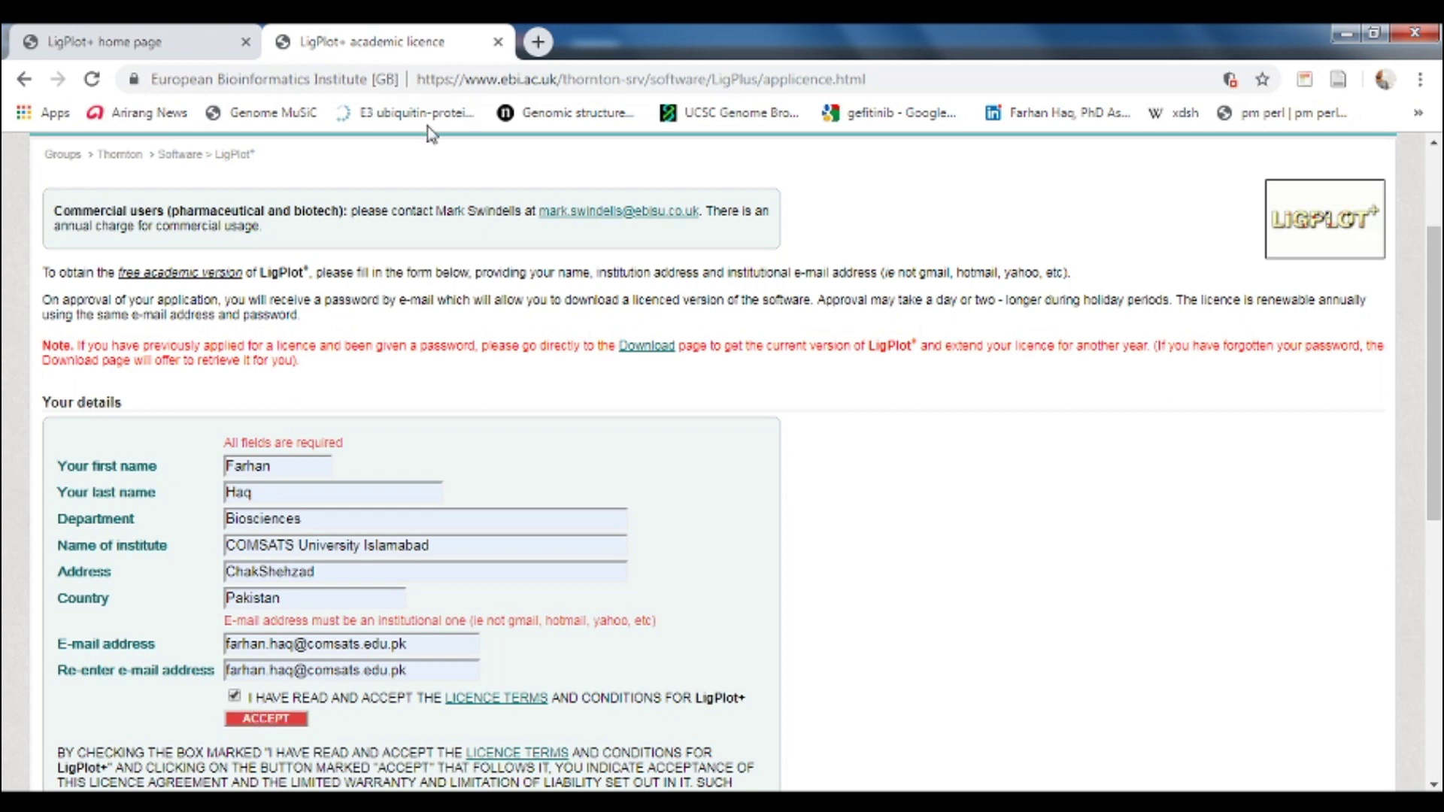
- Open the Outlook mailbox in a new tab and follow the v.2.2 link in the "LigPlot+ download" message
click(538, 42)
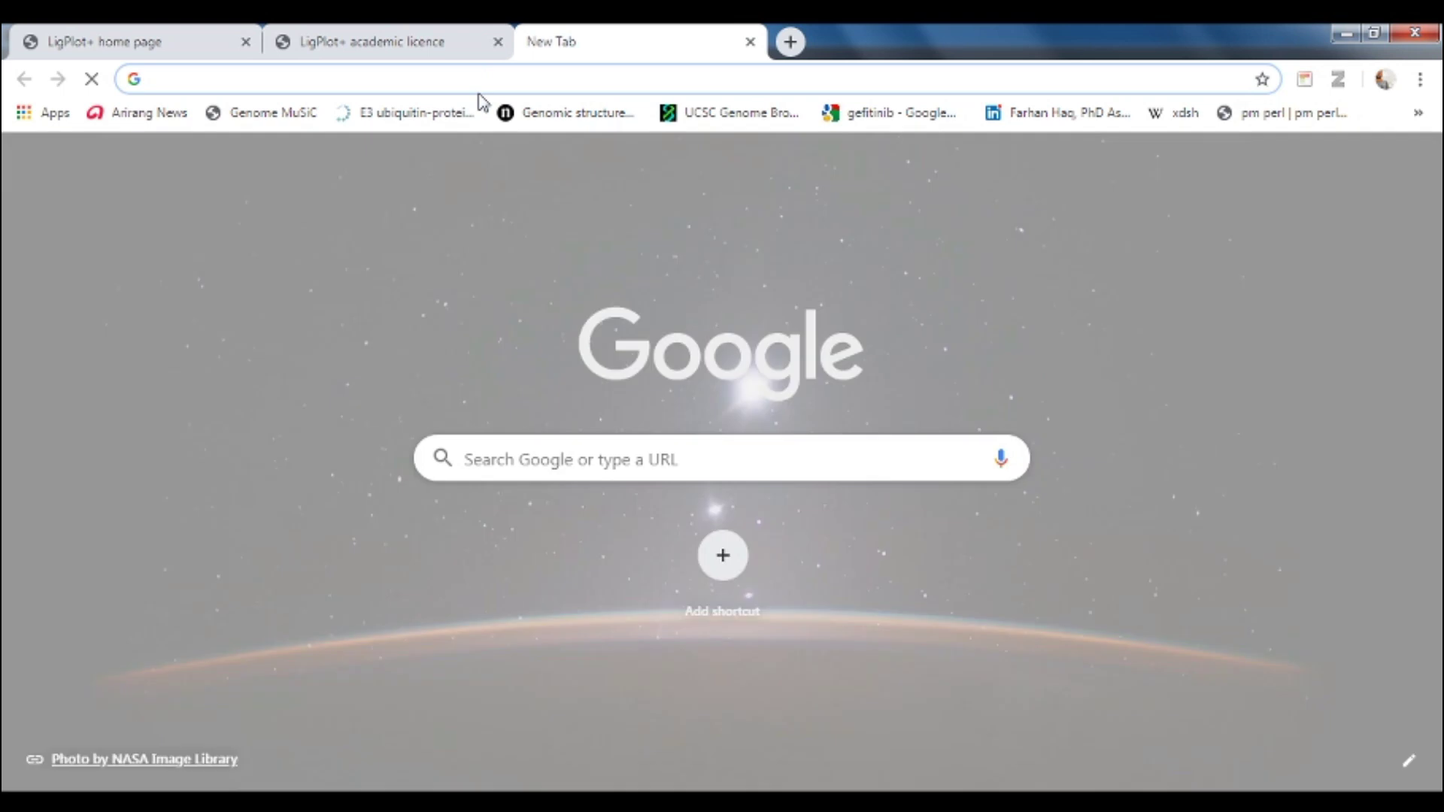
text(ou)
key(Return)
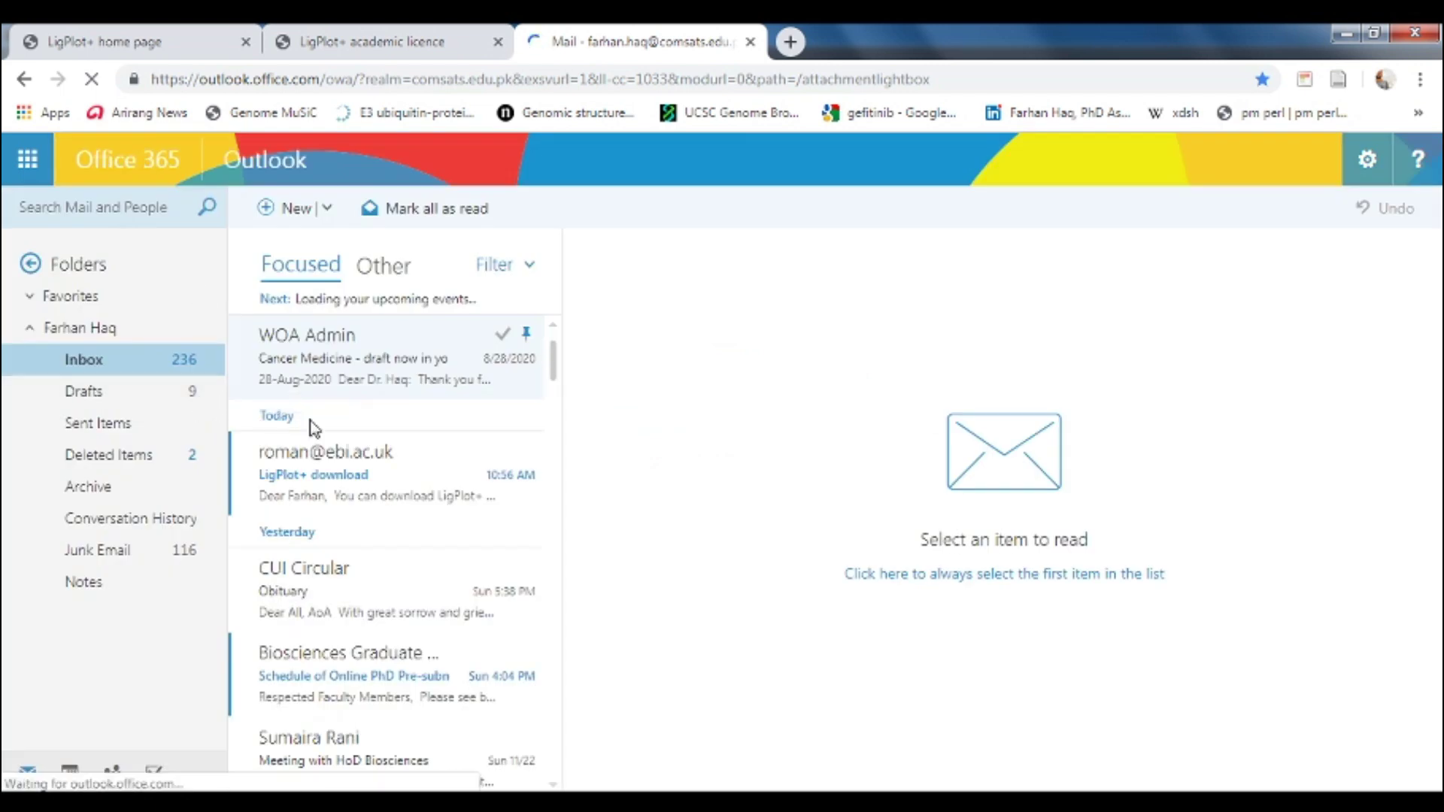
click(342, 487)
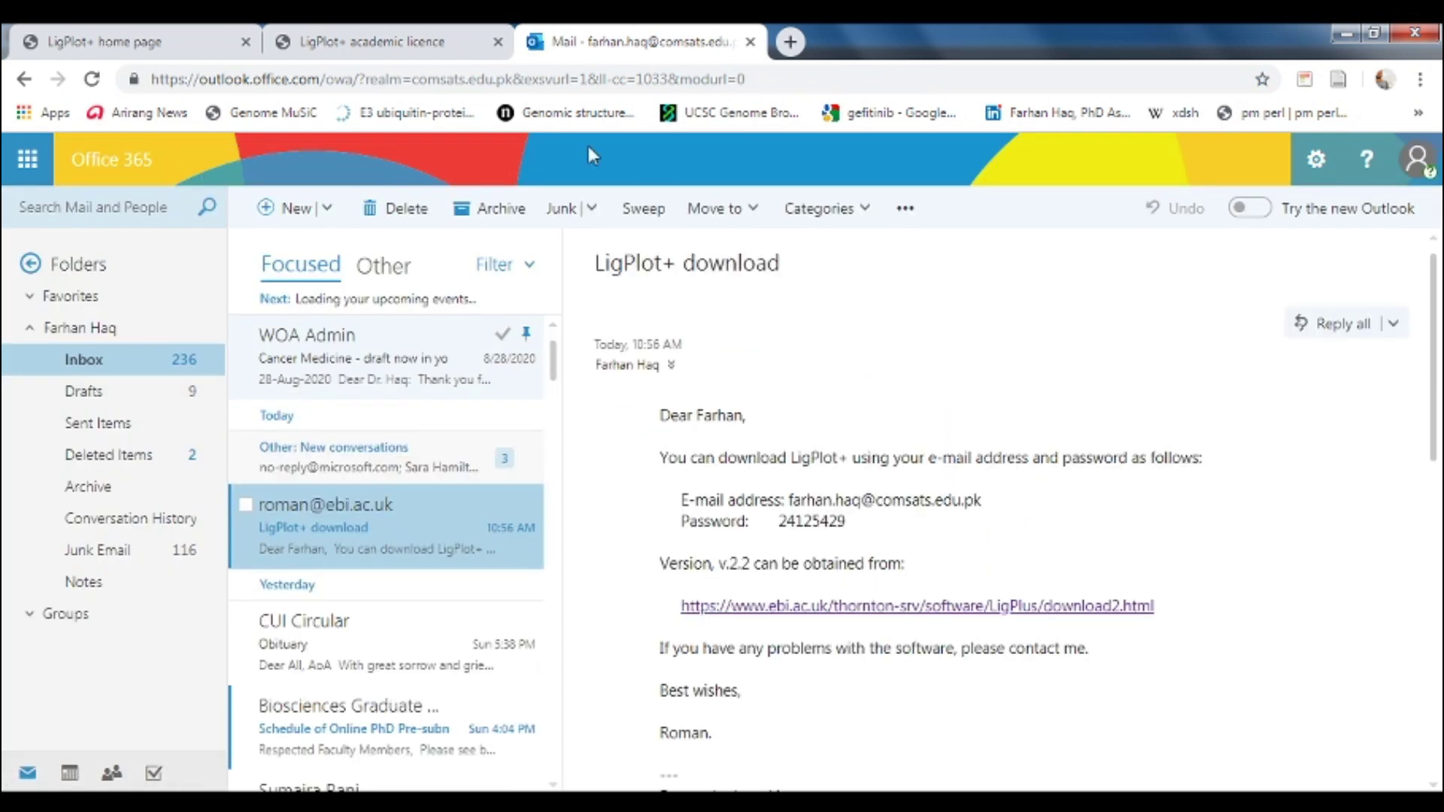
click(885, 608)
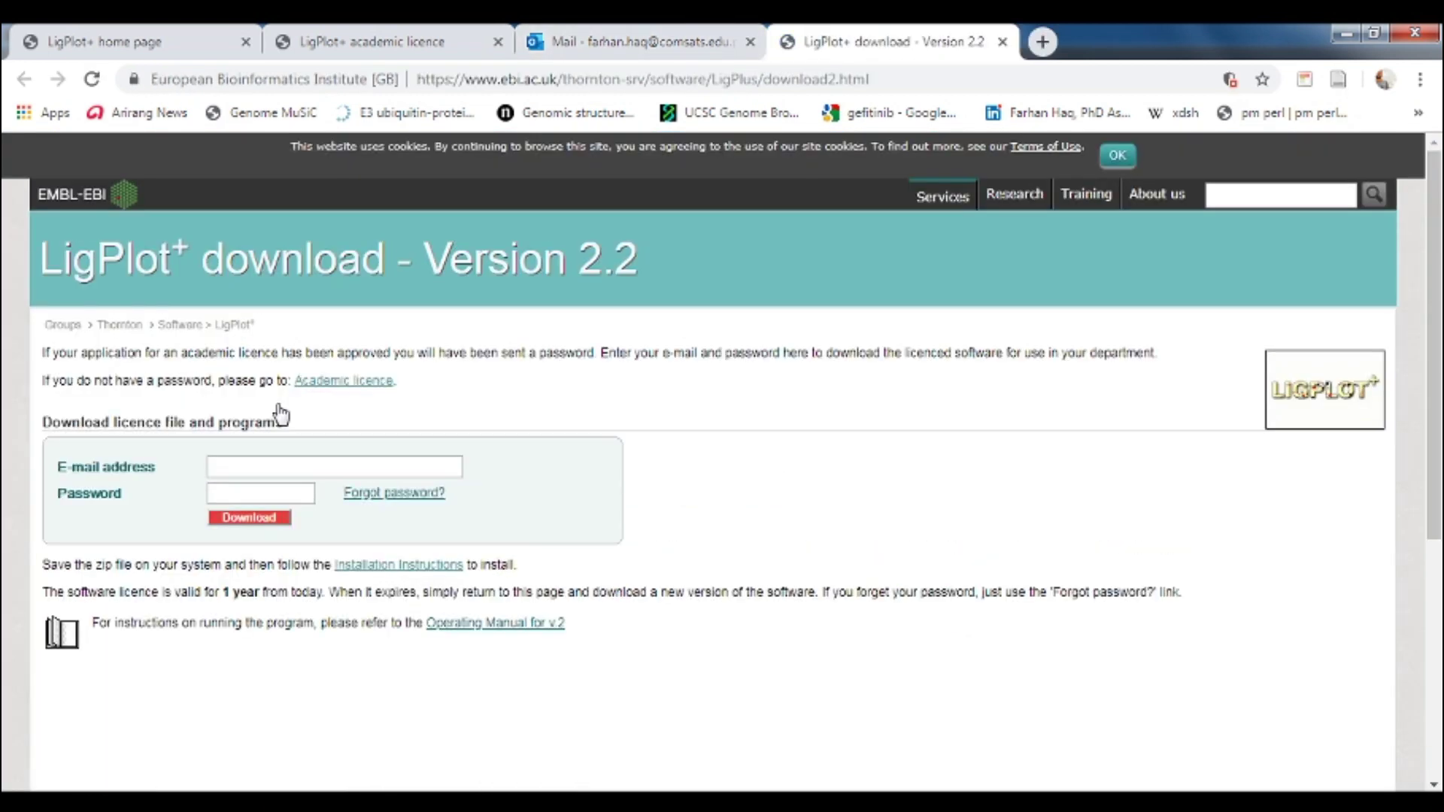
- Enter the registered e-mail address and the password from the message, and start the LigPlot+ 2.2 download
click(240, 466)
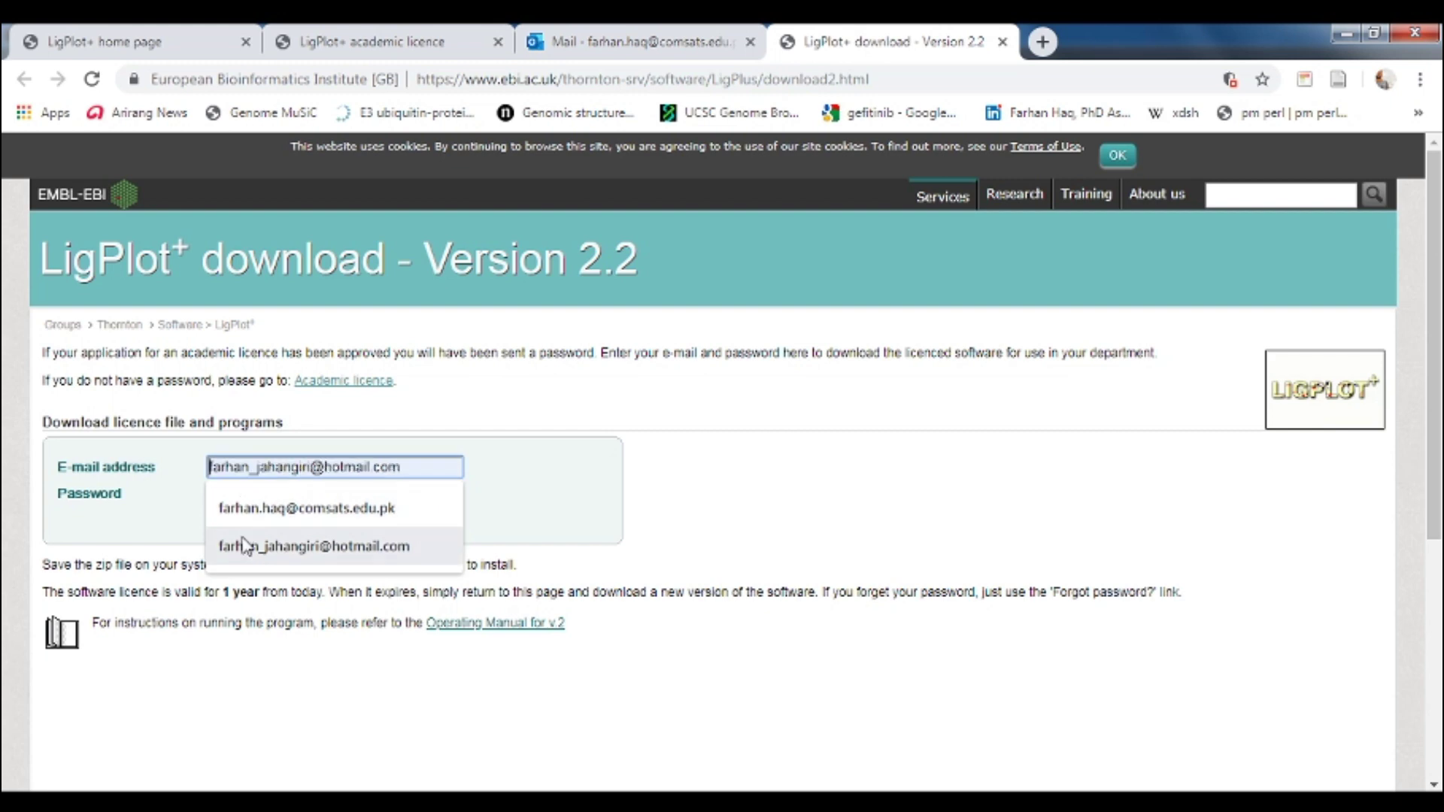
click(258, 510)
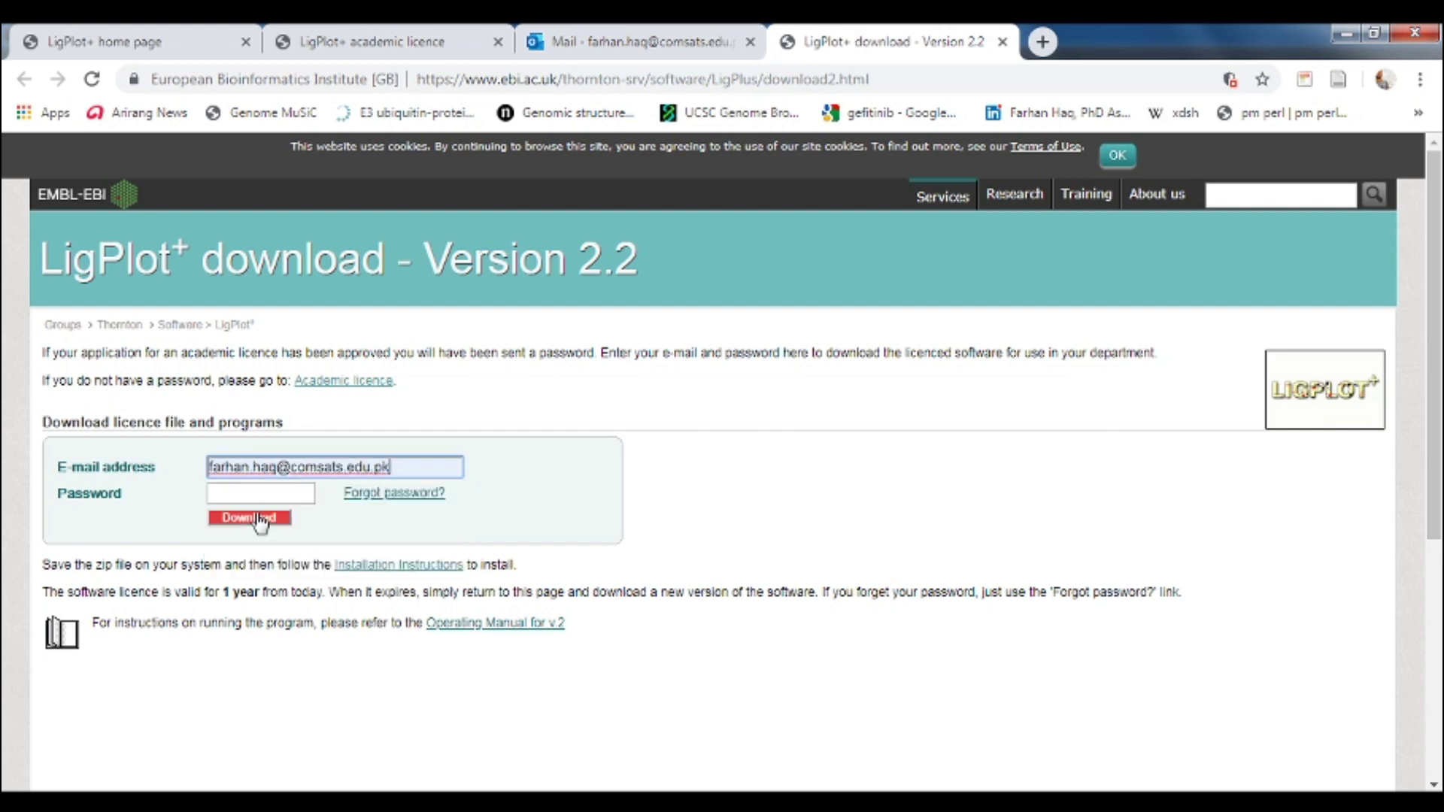
click(635, 42)
double_click(812, 522)
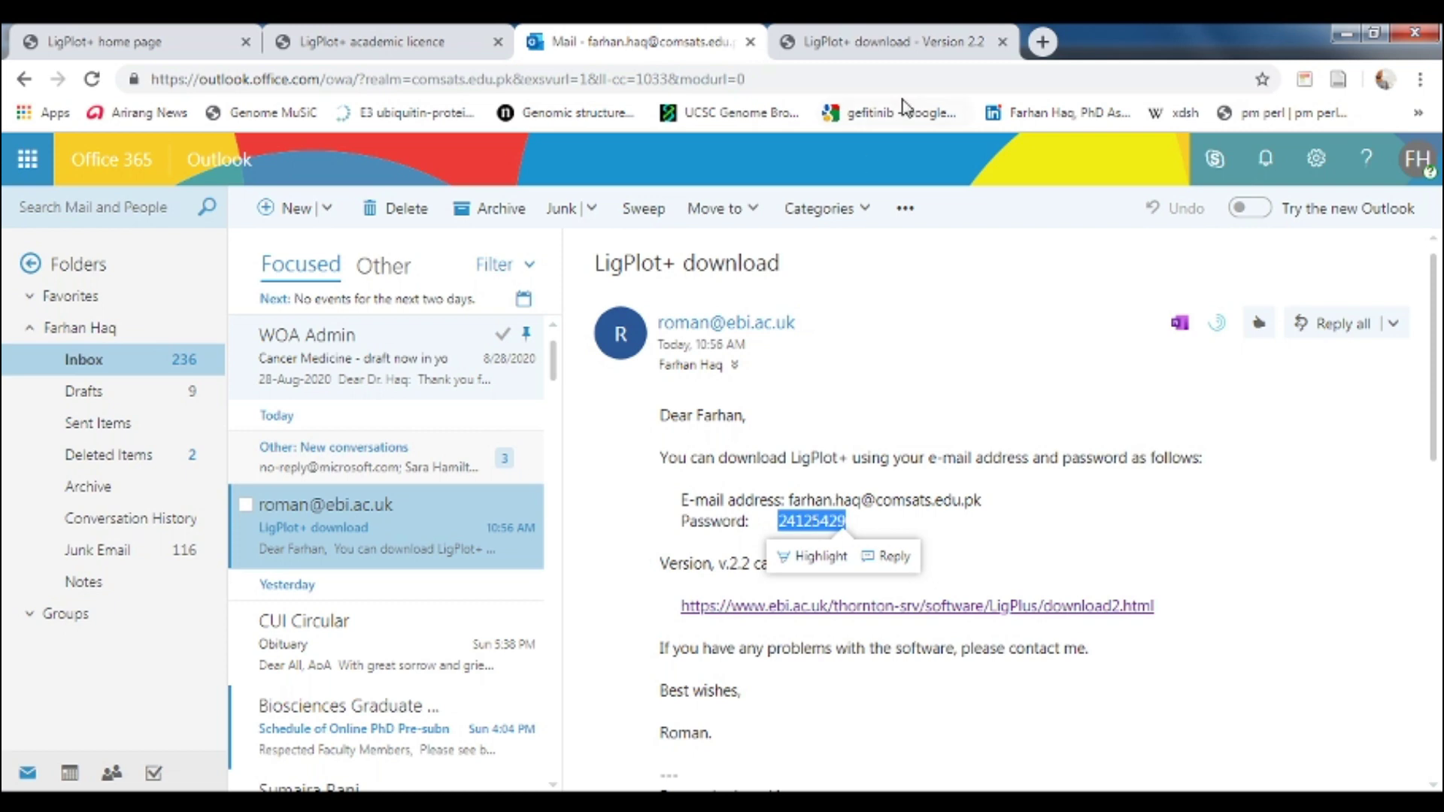
click(888, 39)
click(311, 493)
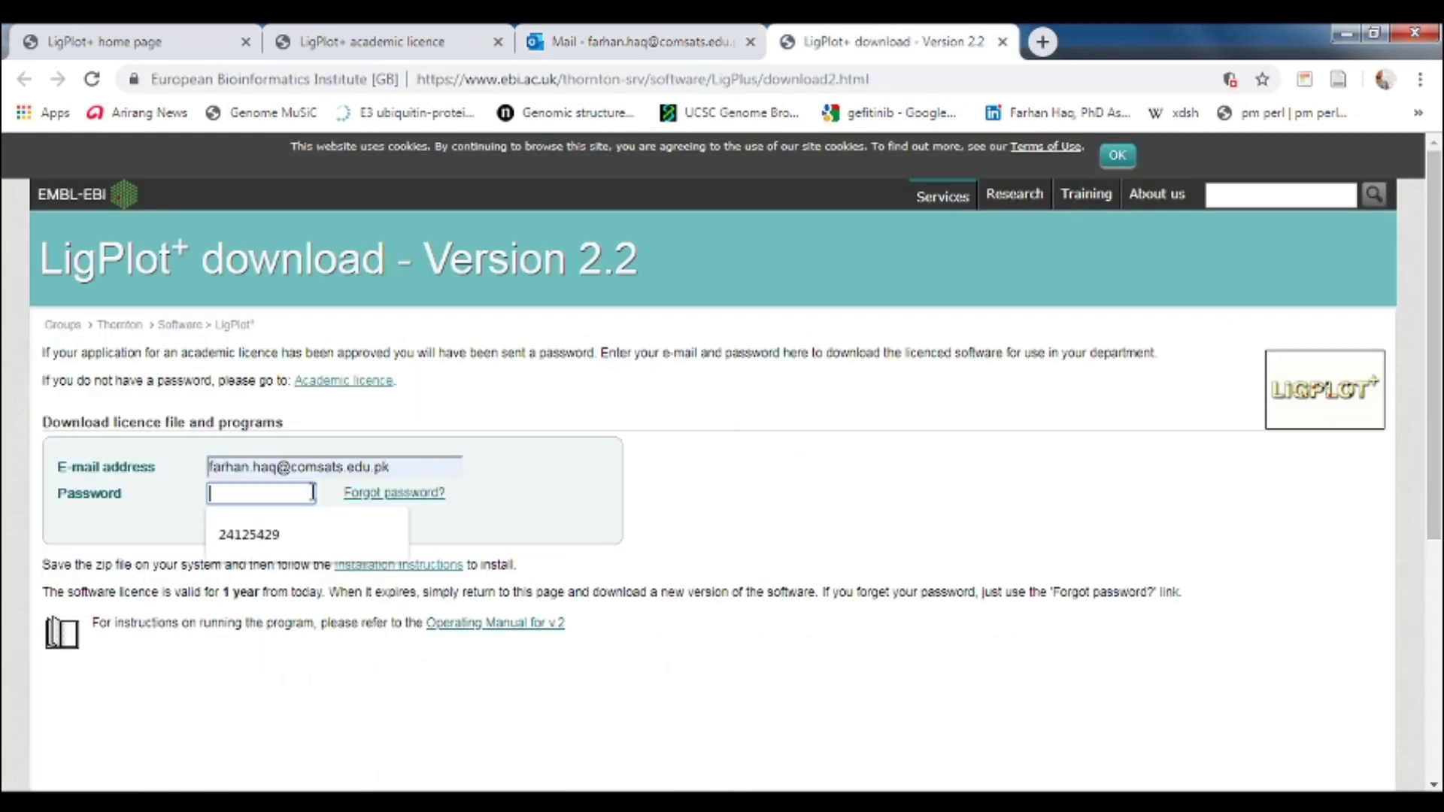
click(238, 535)
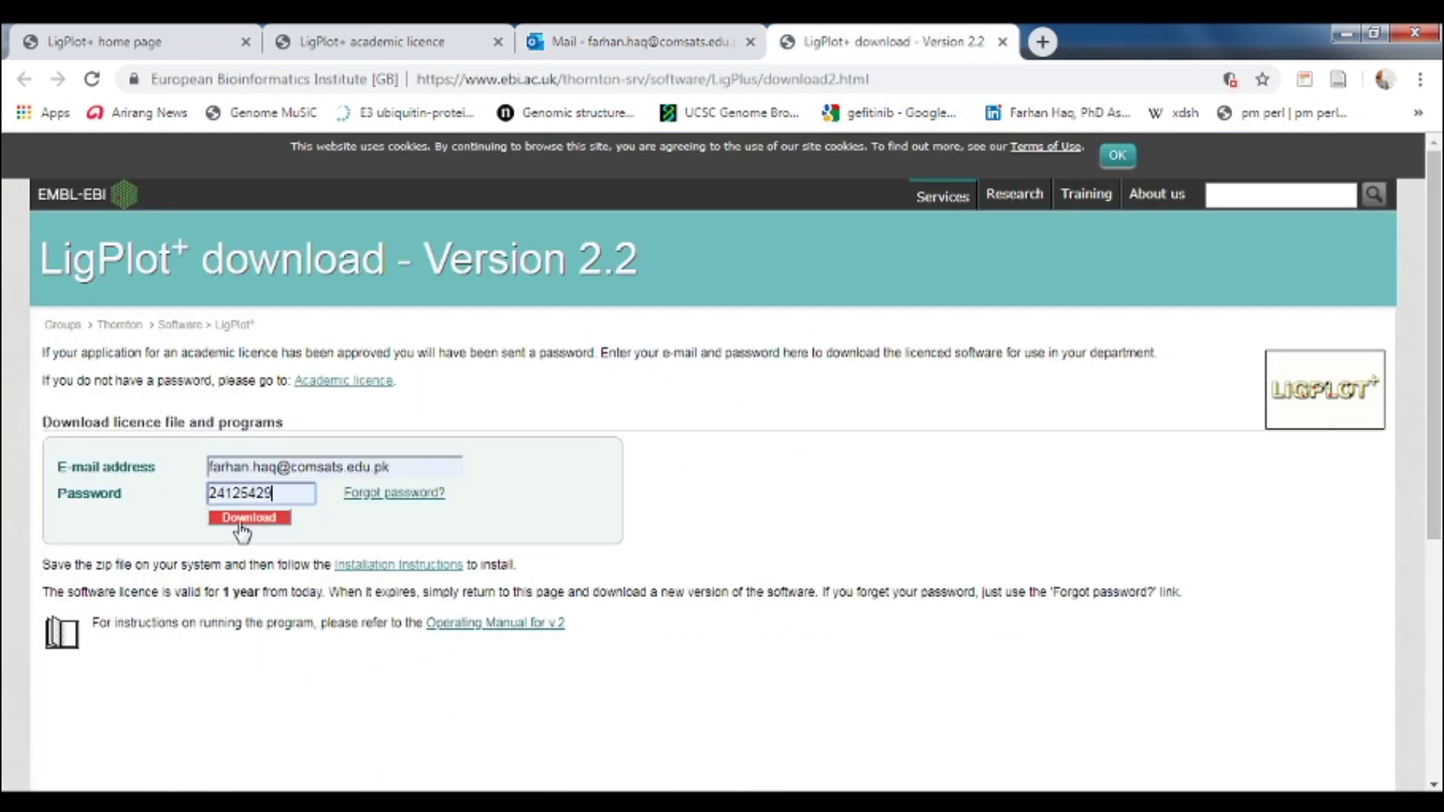
click(242, 531)
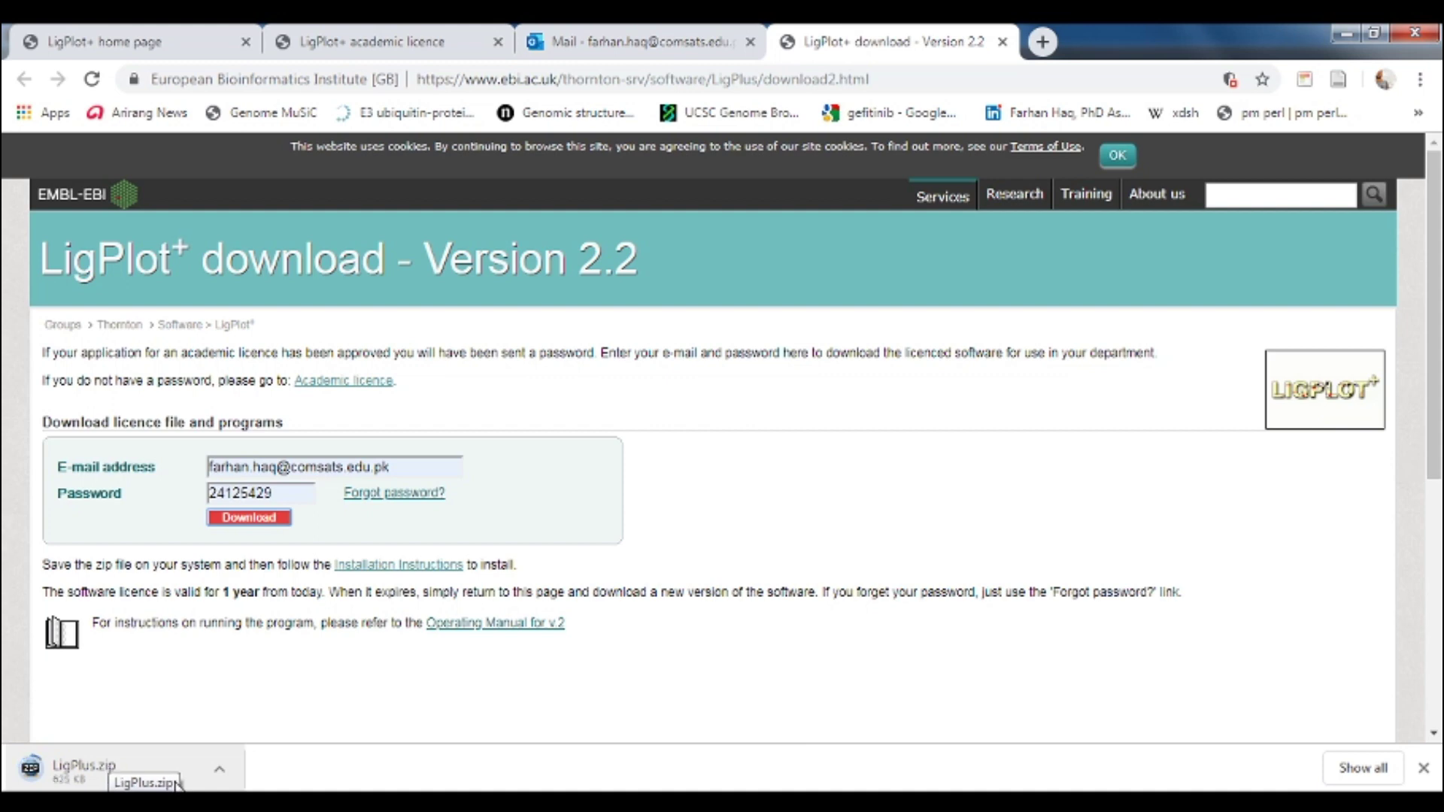
- Cancel the running download of LigPlus.zip
click(219, 775)
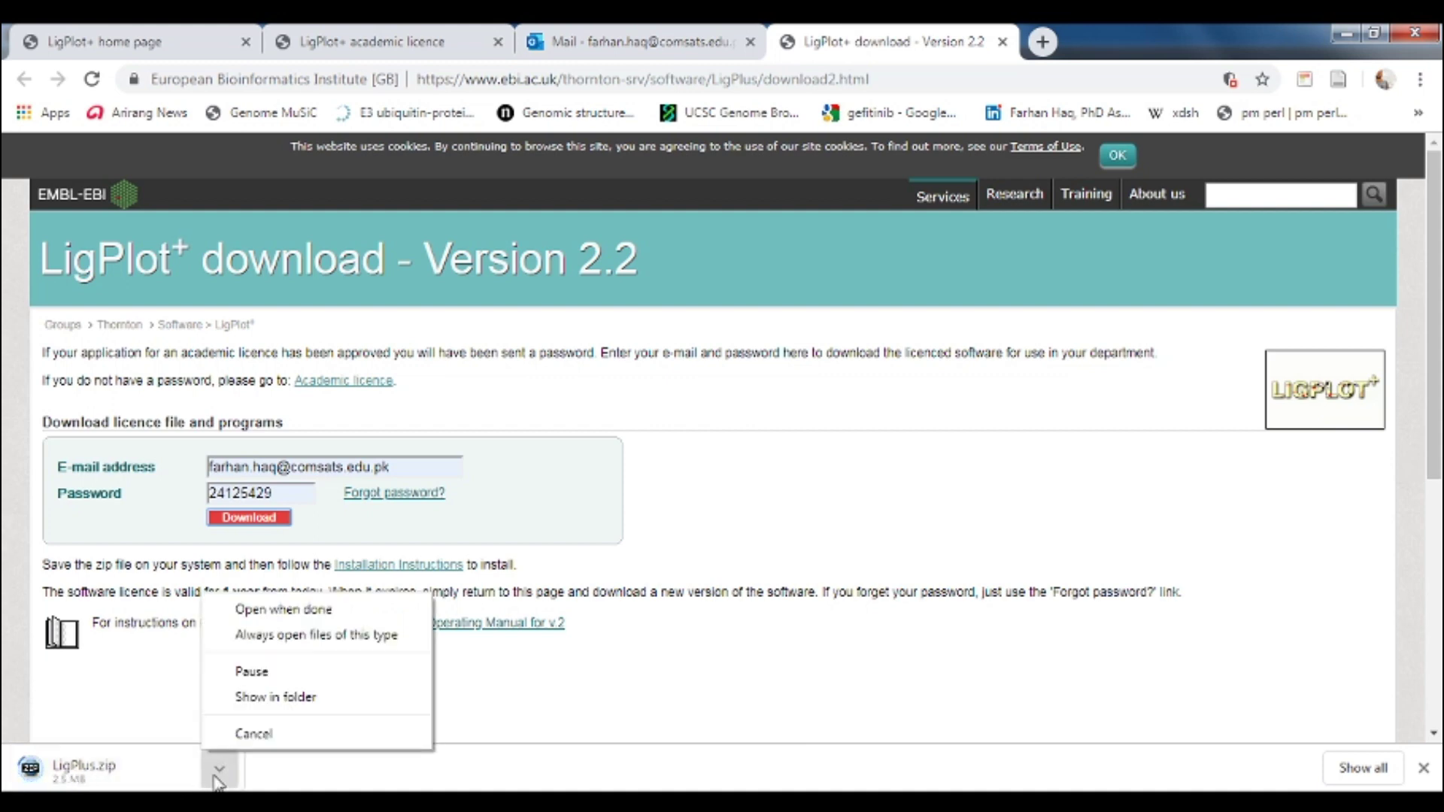
click(242, 736)
- Switch to the Chrome window from the desktop, search Google for "java" in a new tab, and open the java.com site
click(103, 796)
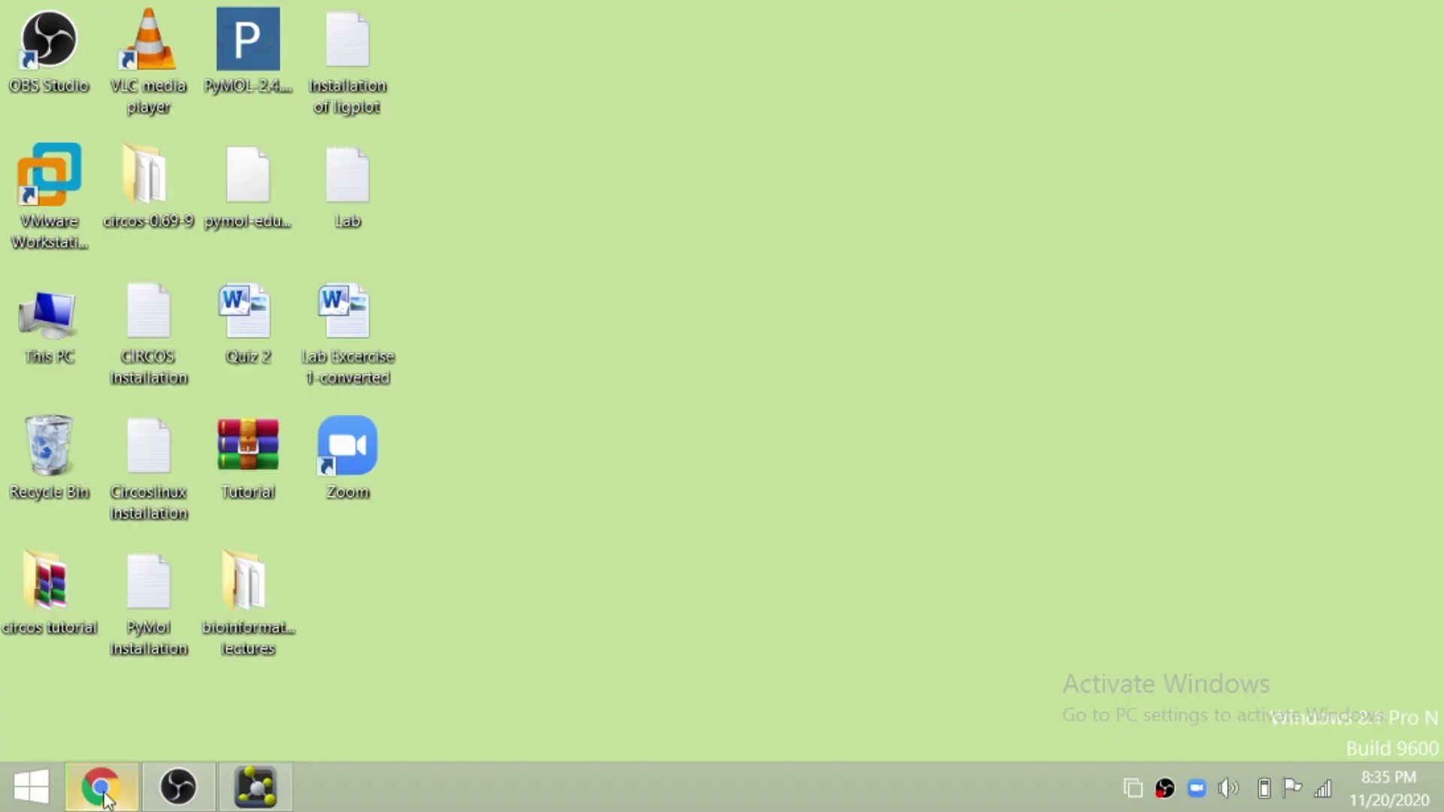
click(103, 796)
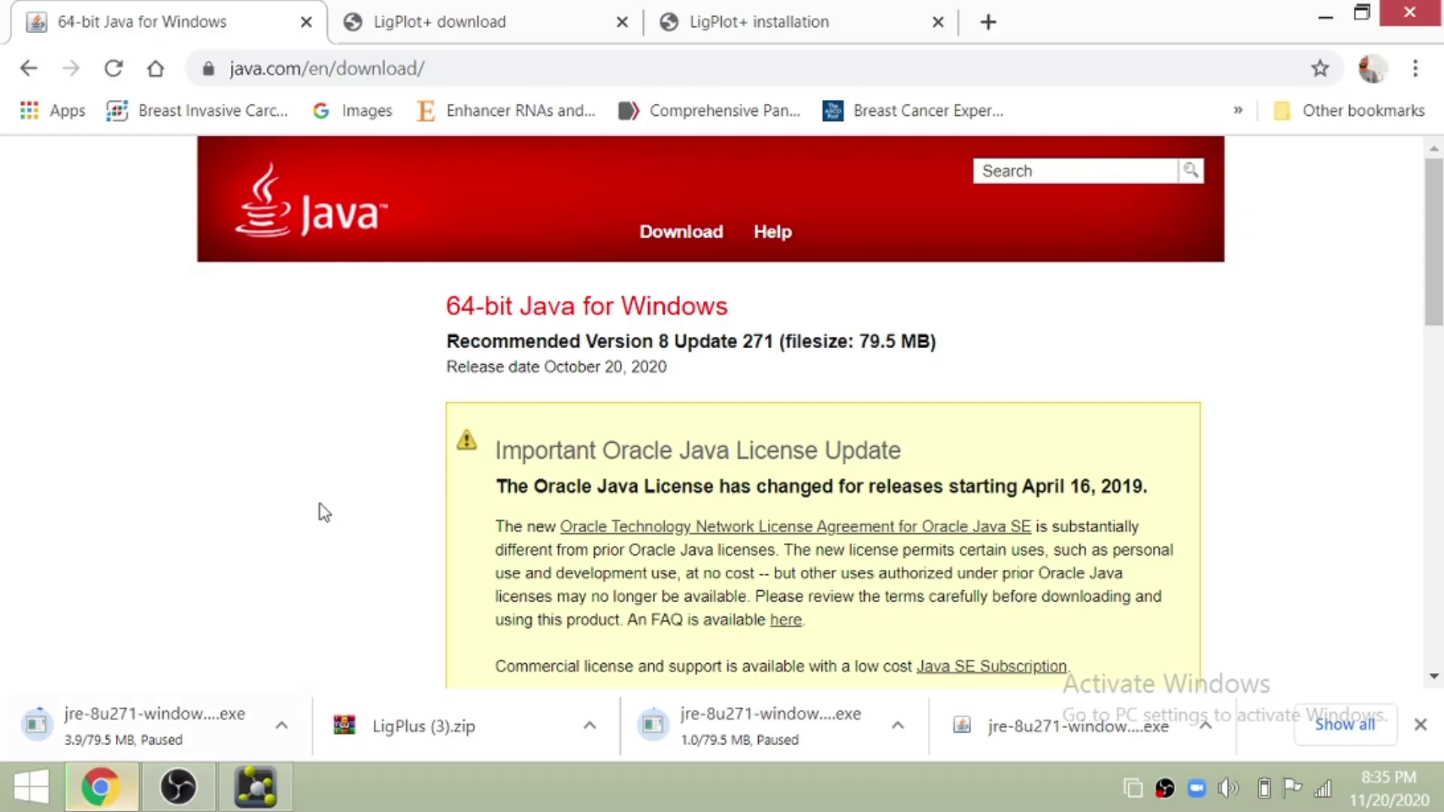
click(990, 24)
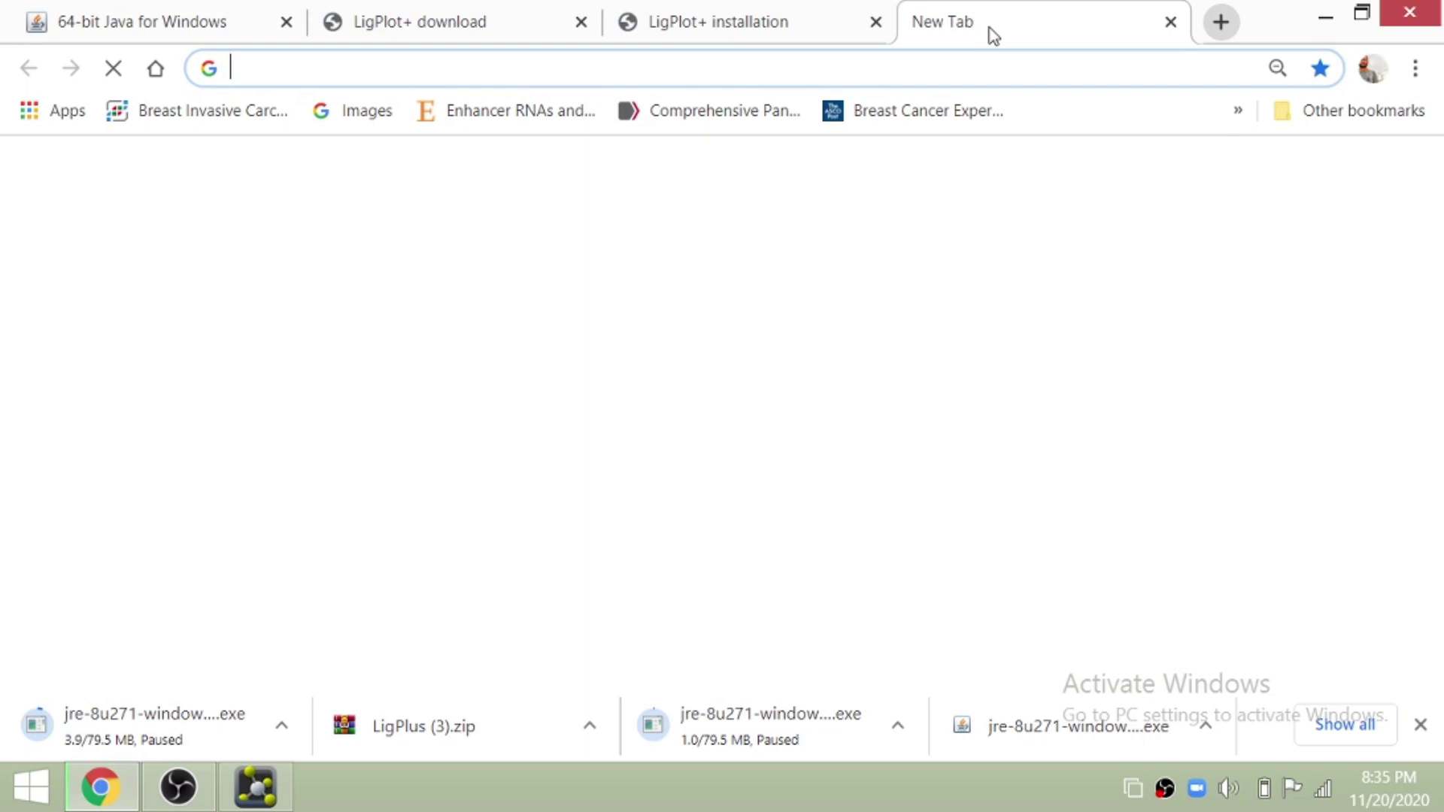
click(550, 474)
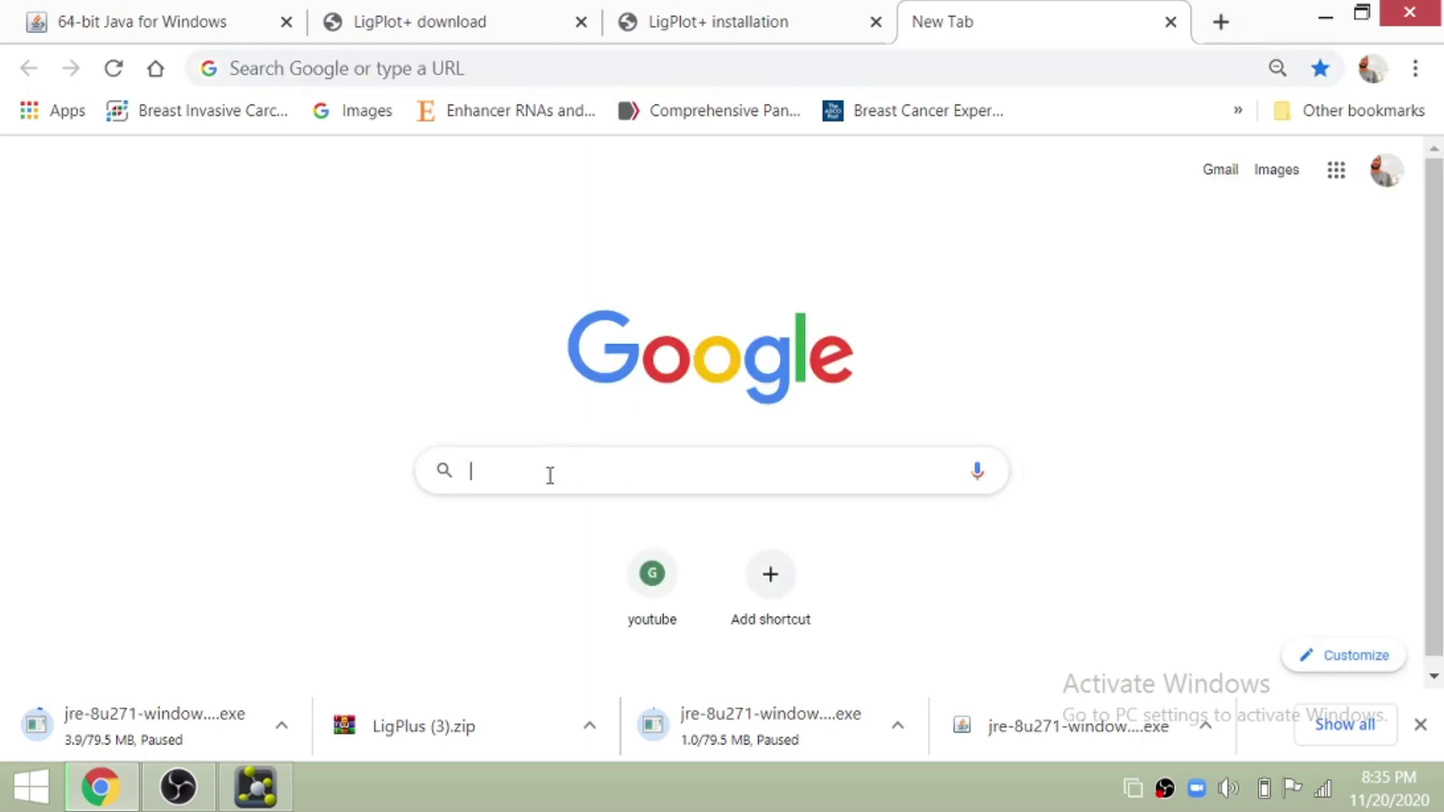
text(java)
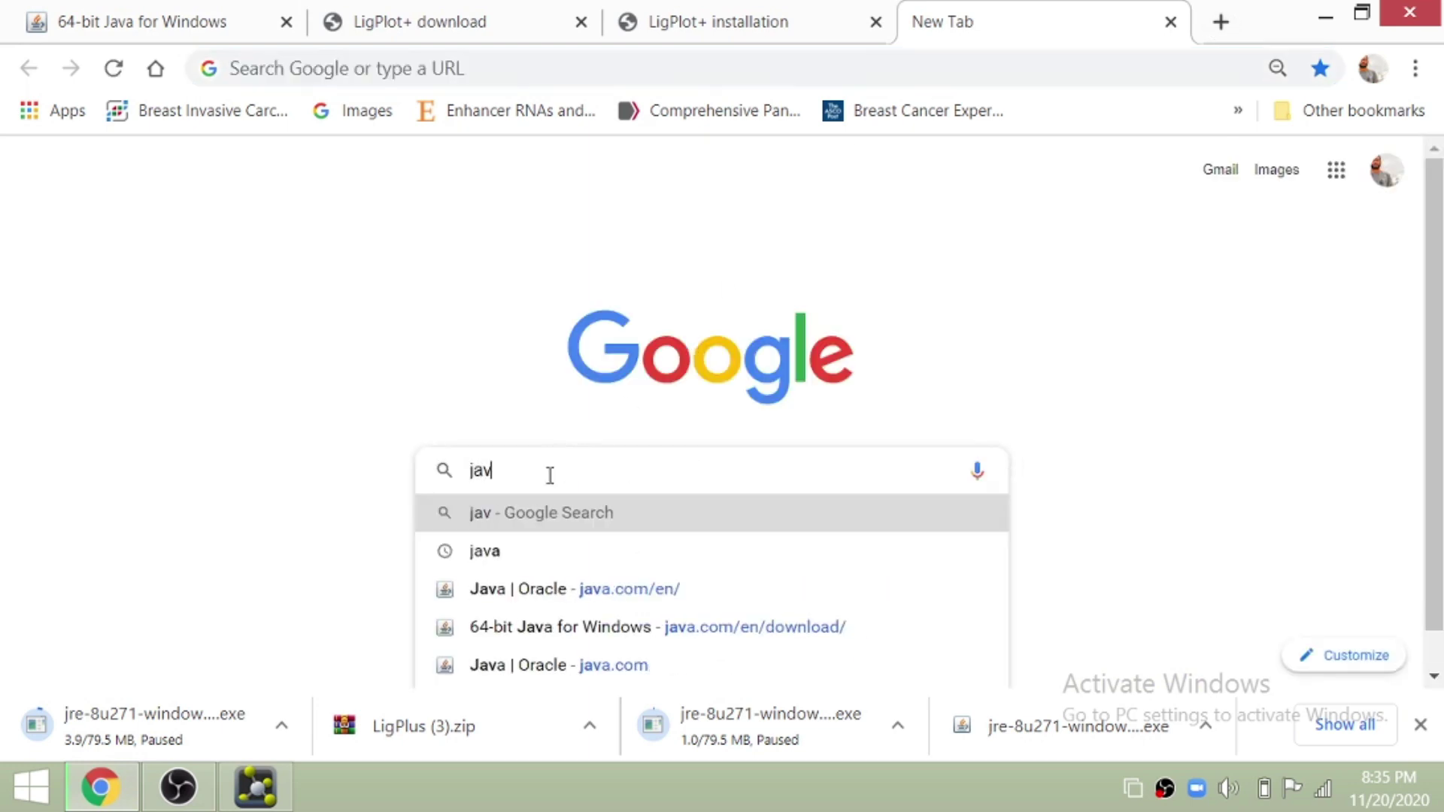
click(495, 558)
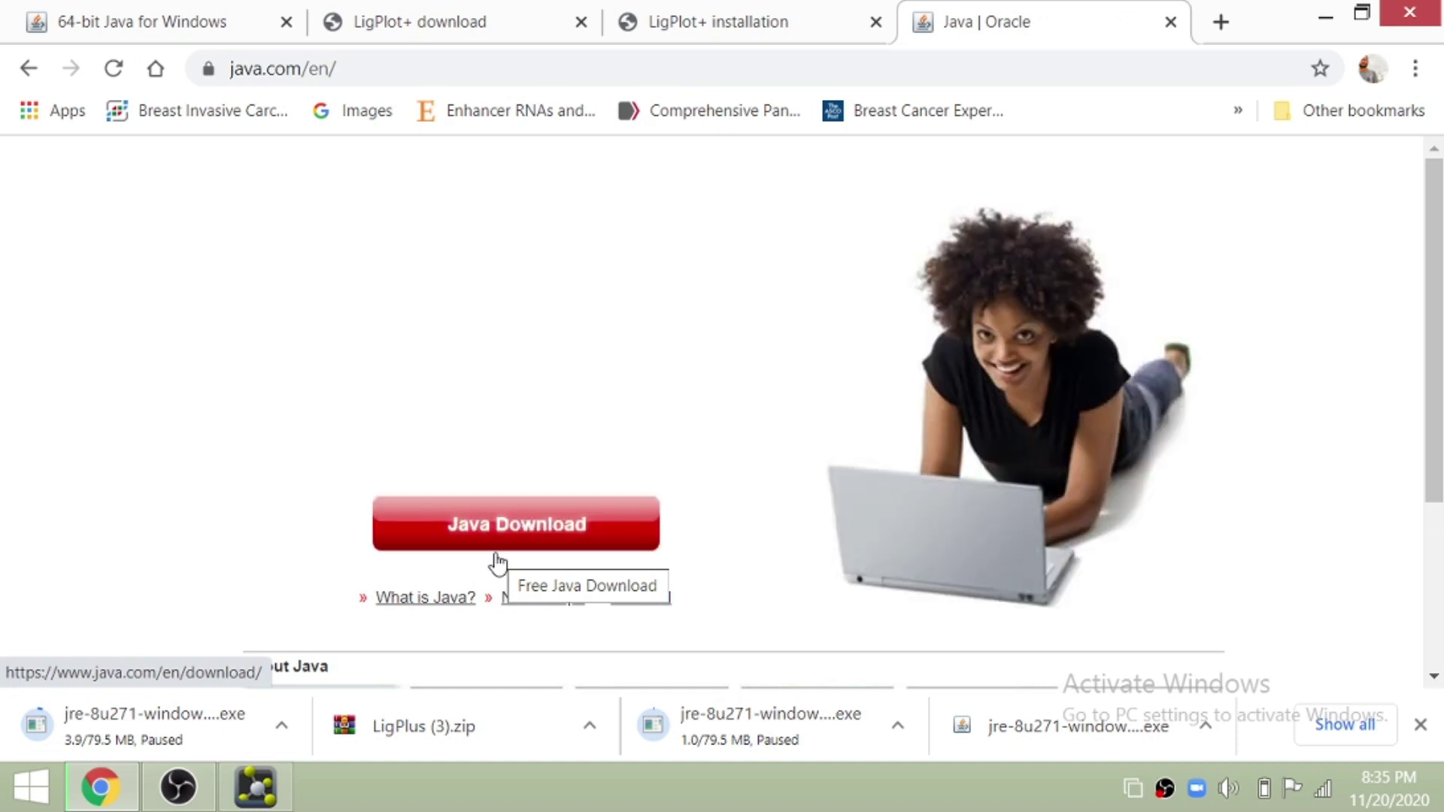
- Open the Java download page, agree to the licence terms, and start downloading 64-bit Java for Windows
click(510, 531)
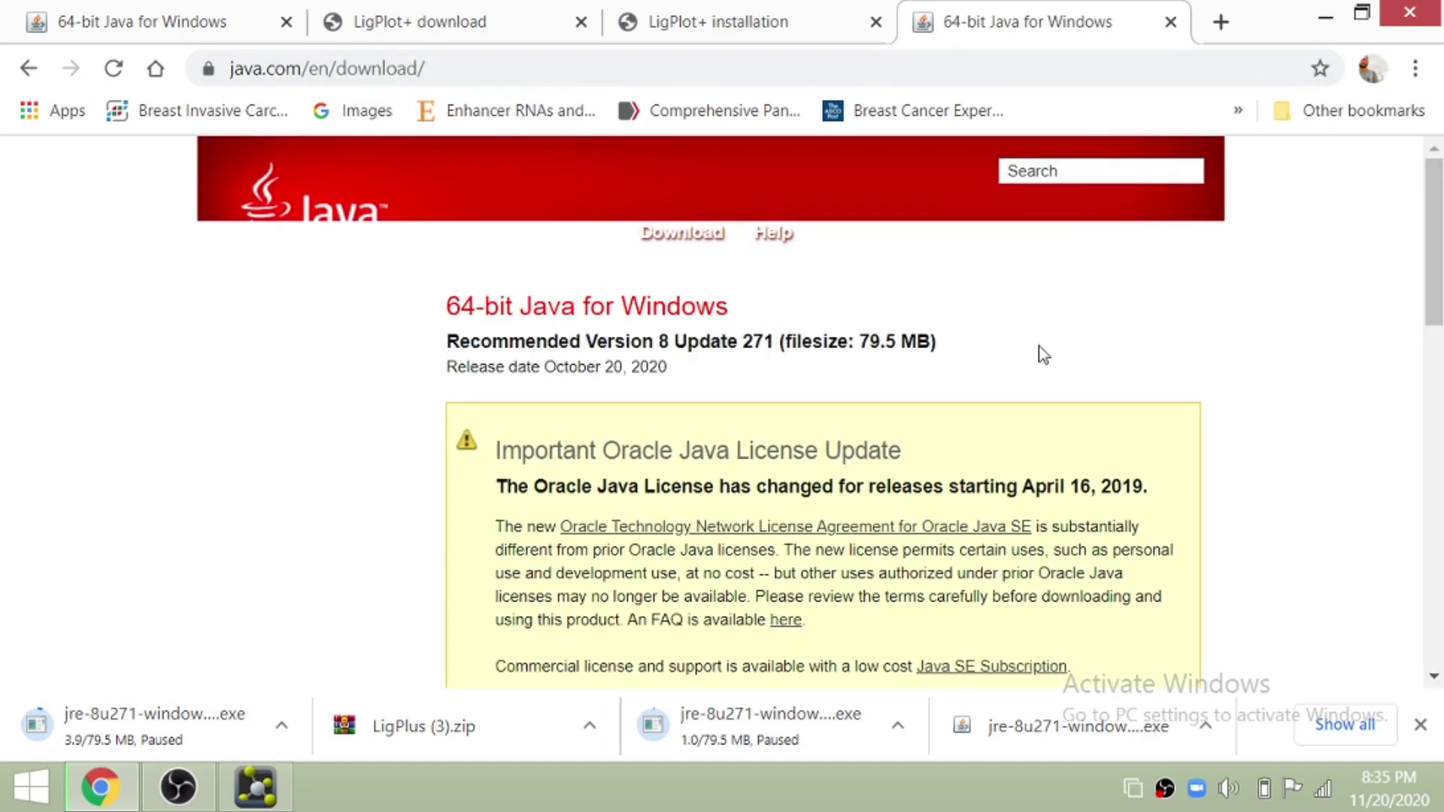
scroll(1433, 338, down, 8)
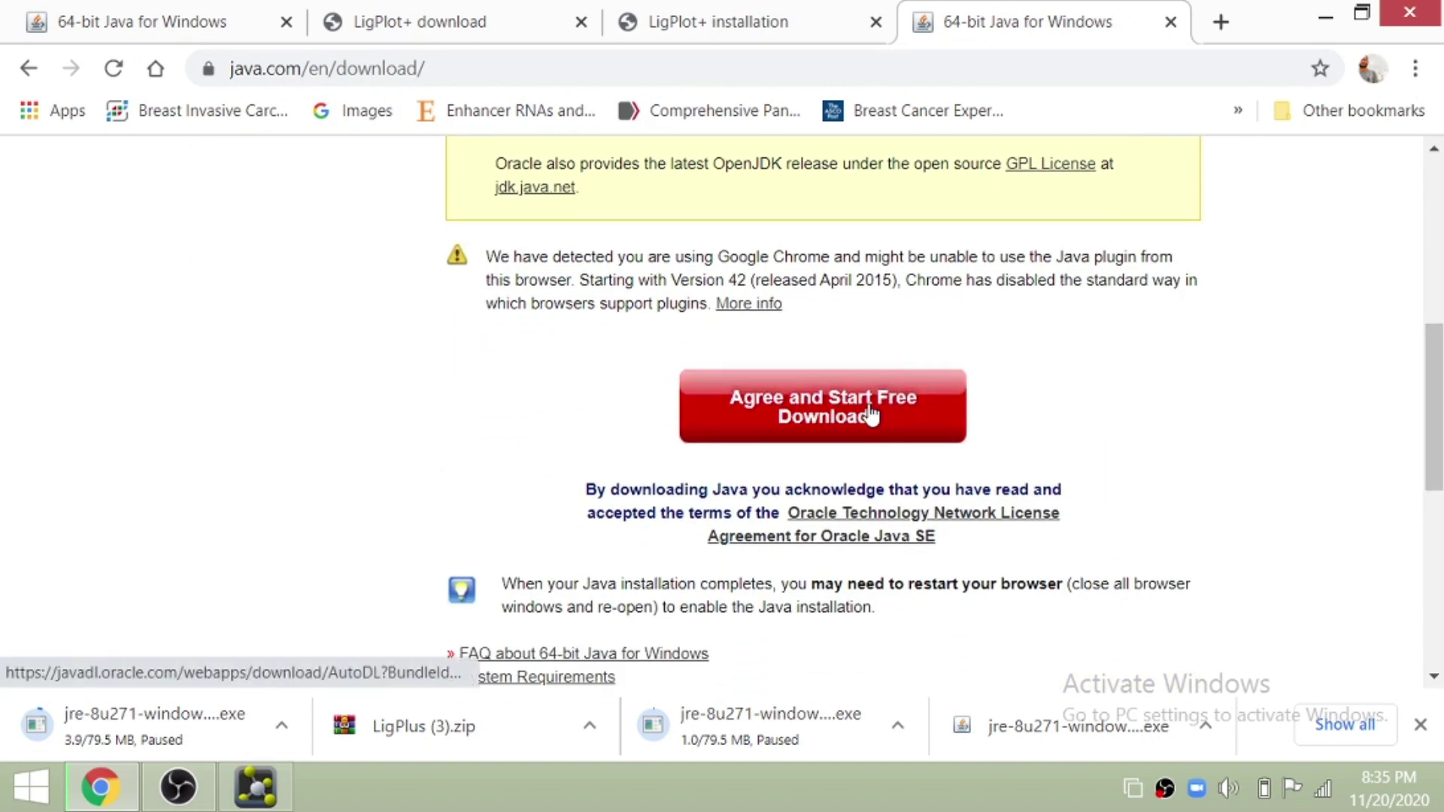
click(871, 414)
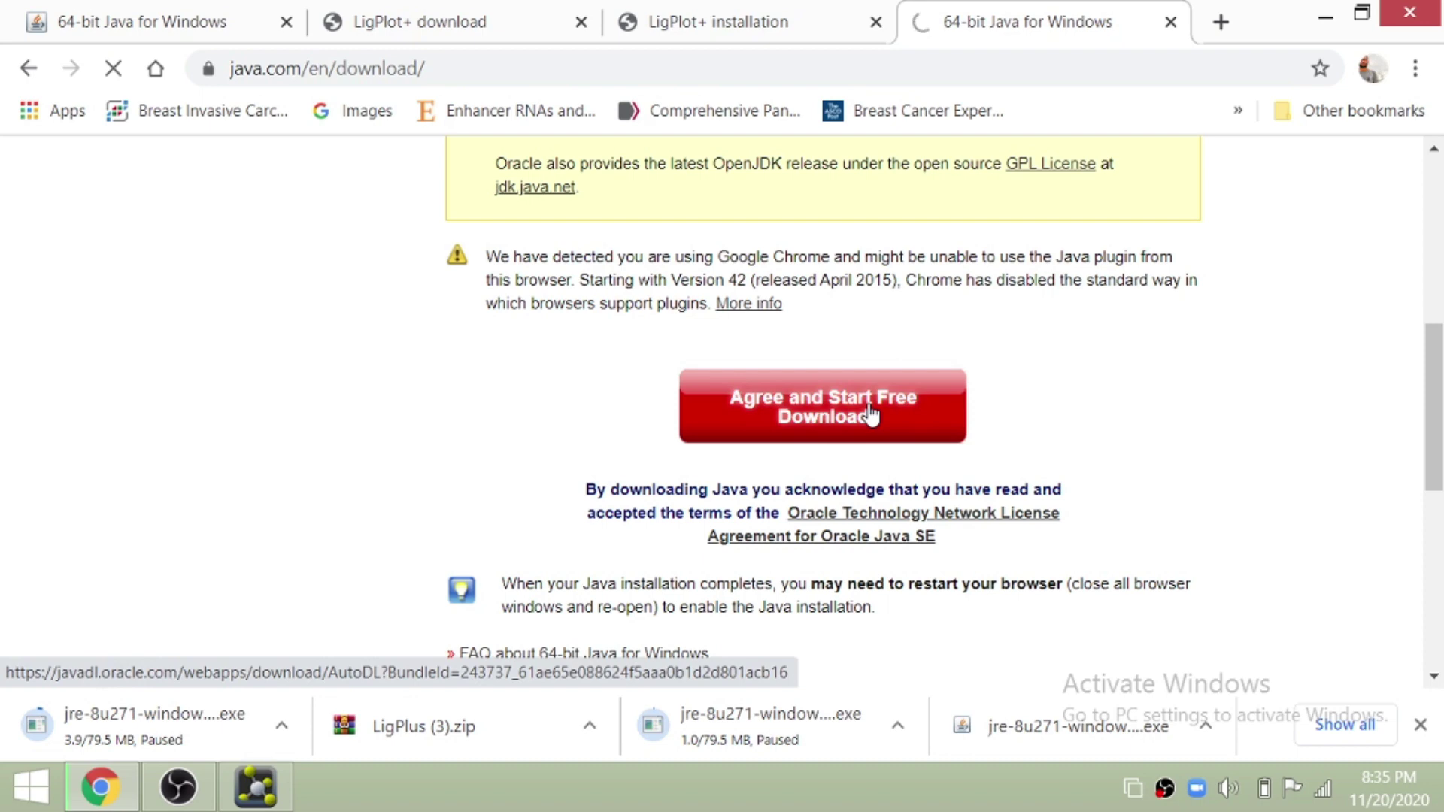
- Pause the new Java download and run the already downloaded installer jre-8u271-windows-x64 (1).exe from the browser's downloads list
right_click(147, 741)
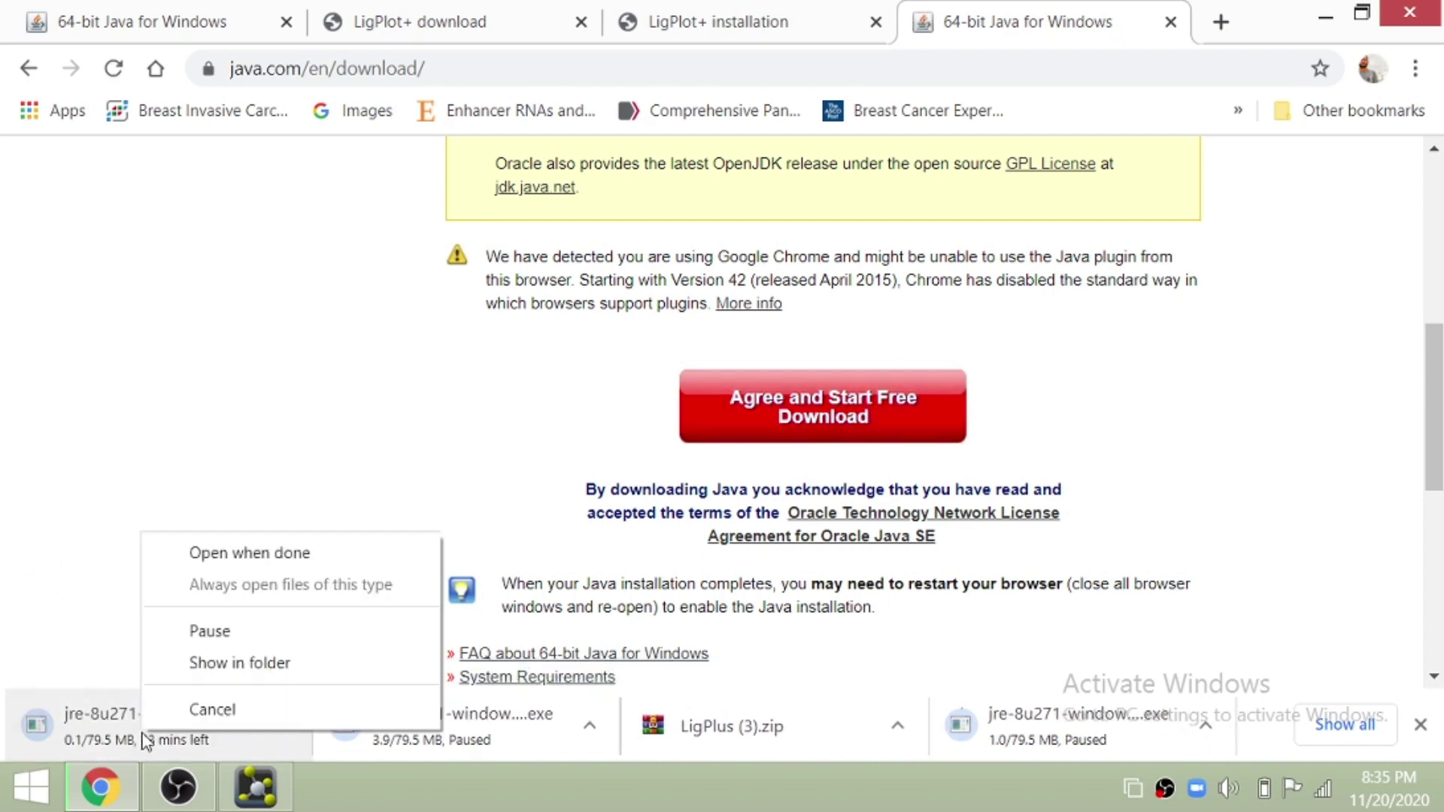
click(209, 634)
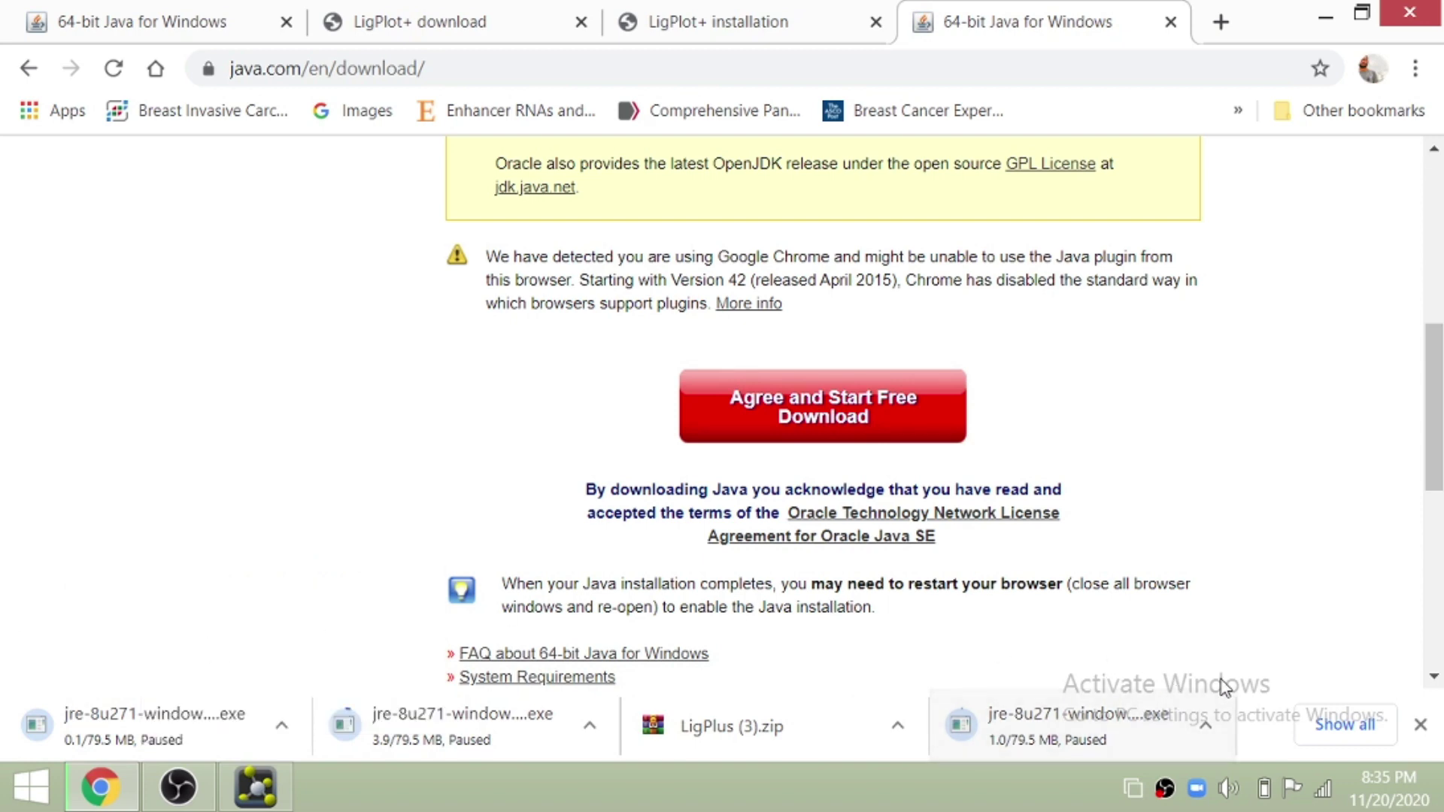
click(1347, 725)
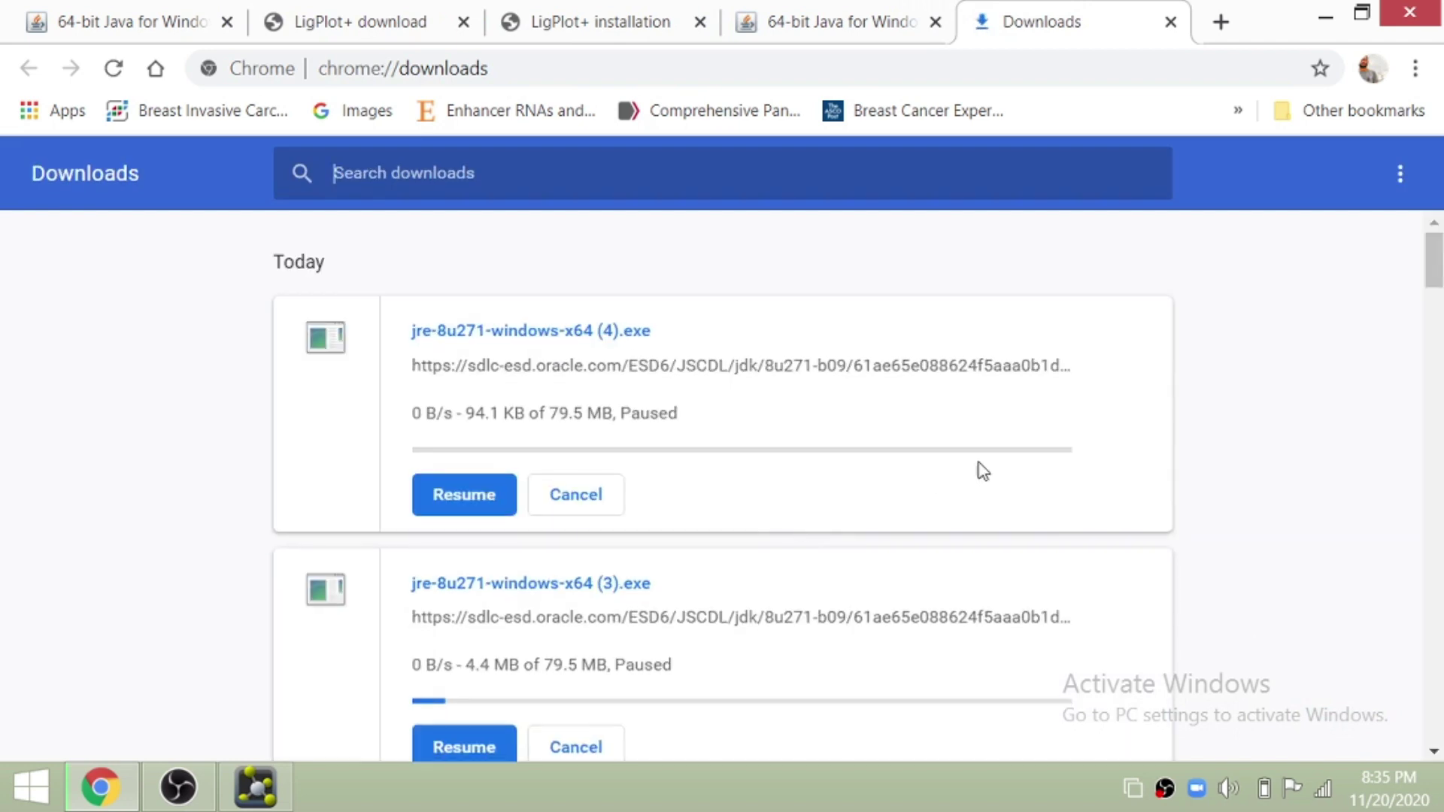
drag(1436, 279, 1429, 352)
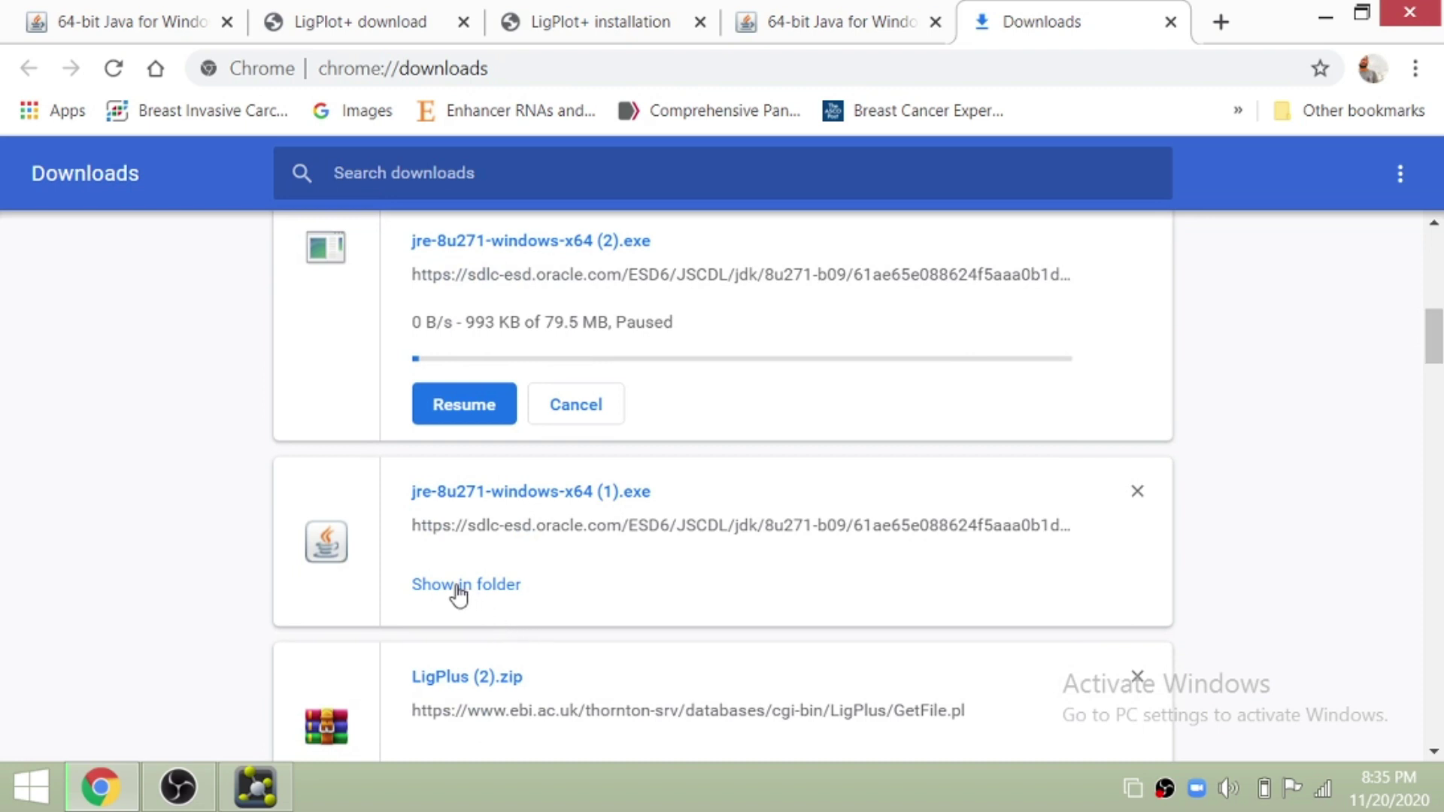
double_click(480, 497)
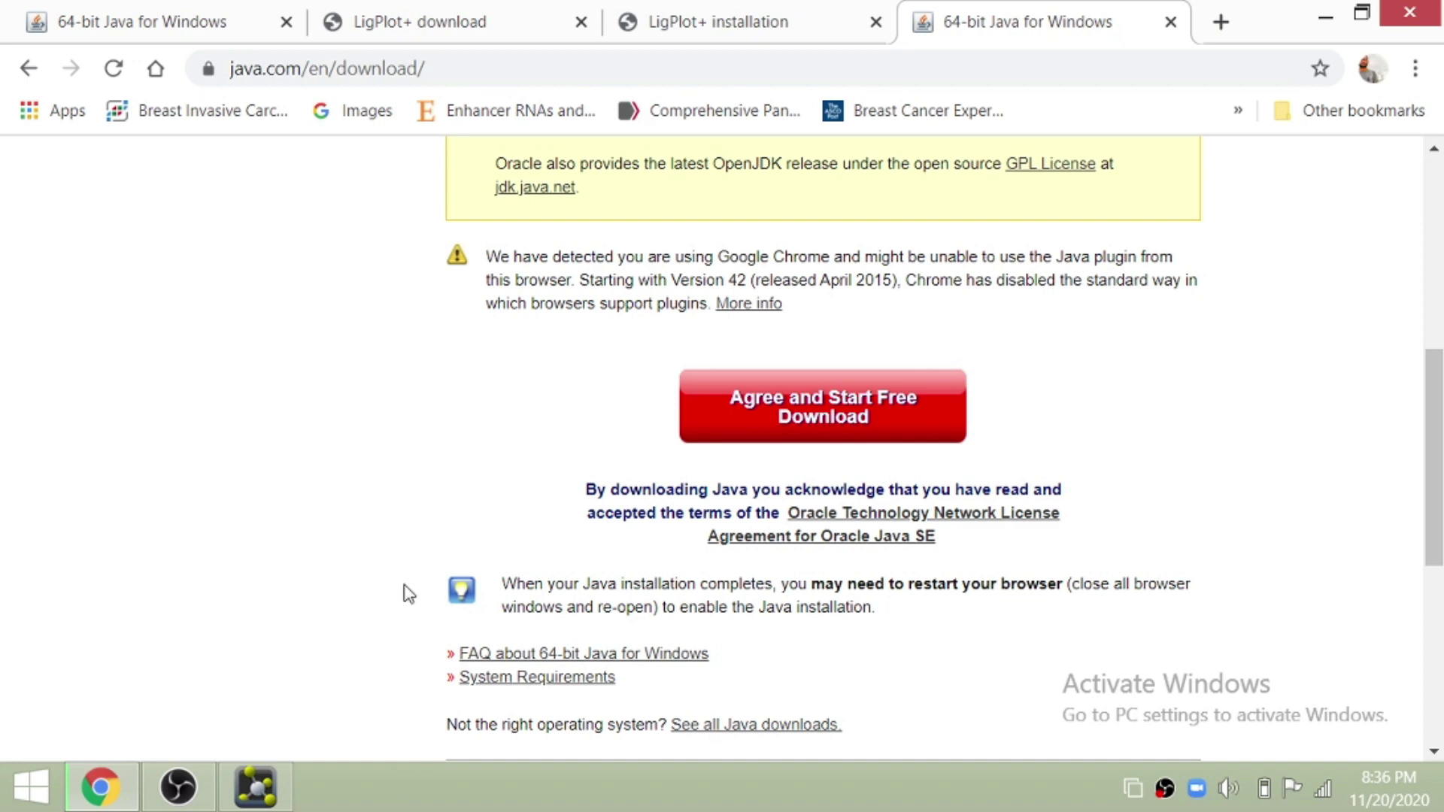
- Minimize the browser, install Java with the default destination folder, and close the setup once it completes
click(1324, 24)
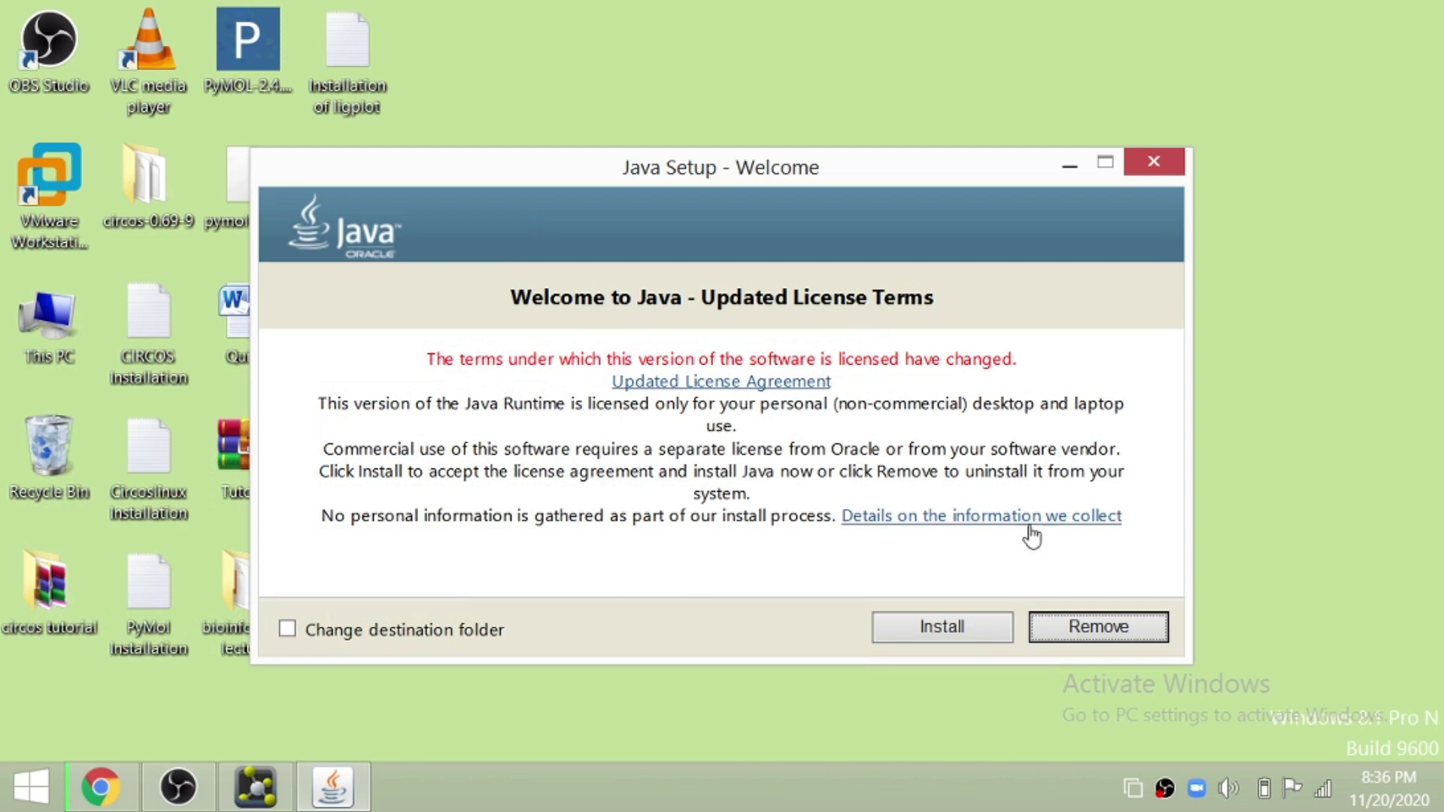
click(976, 624)
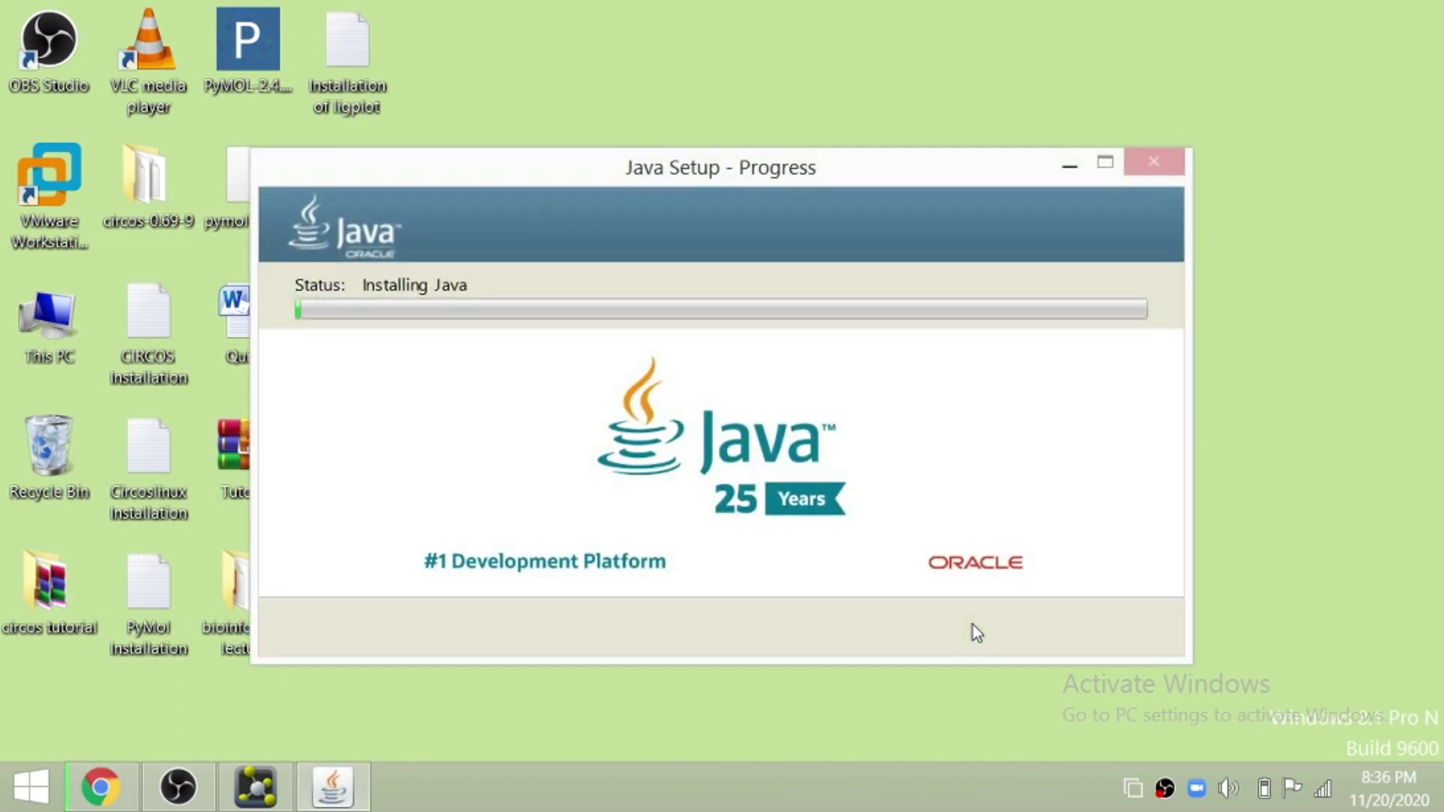
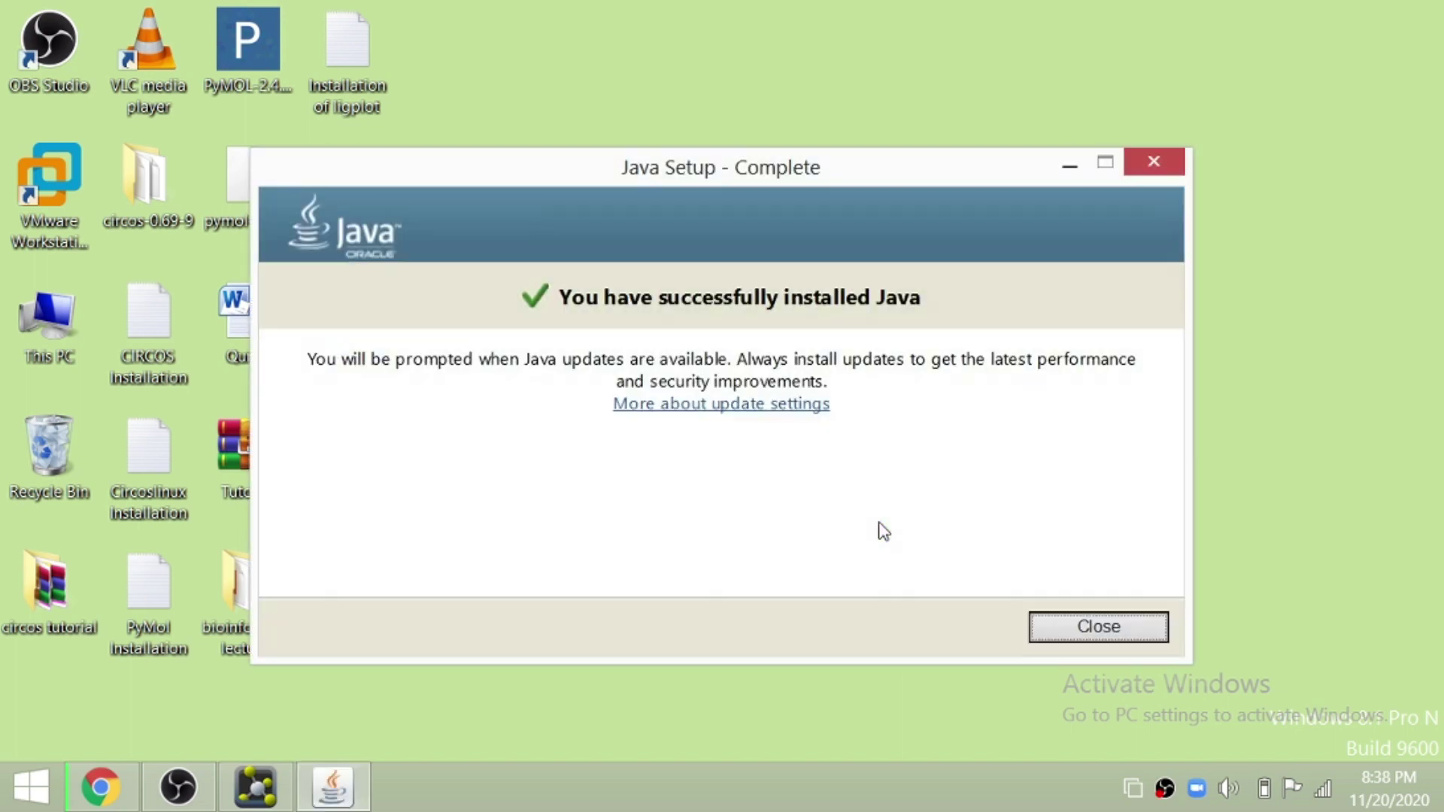
click(1091, 628)
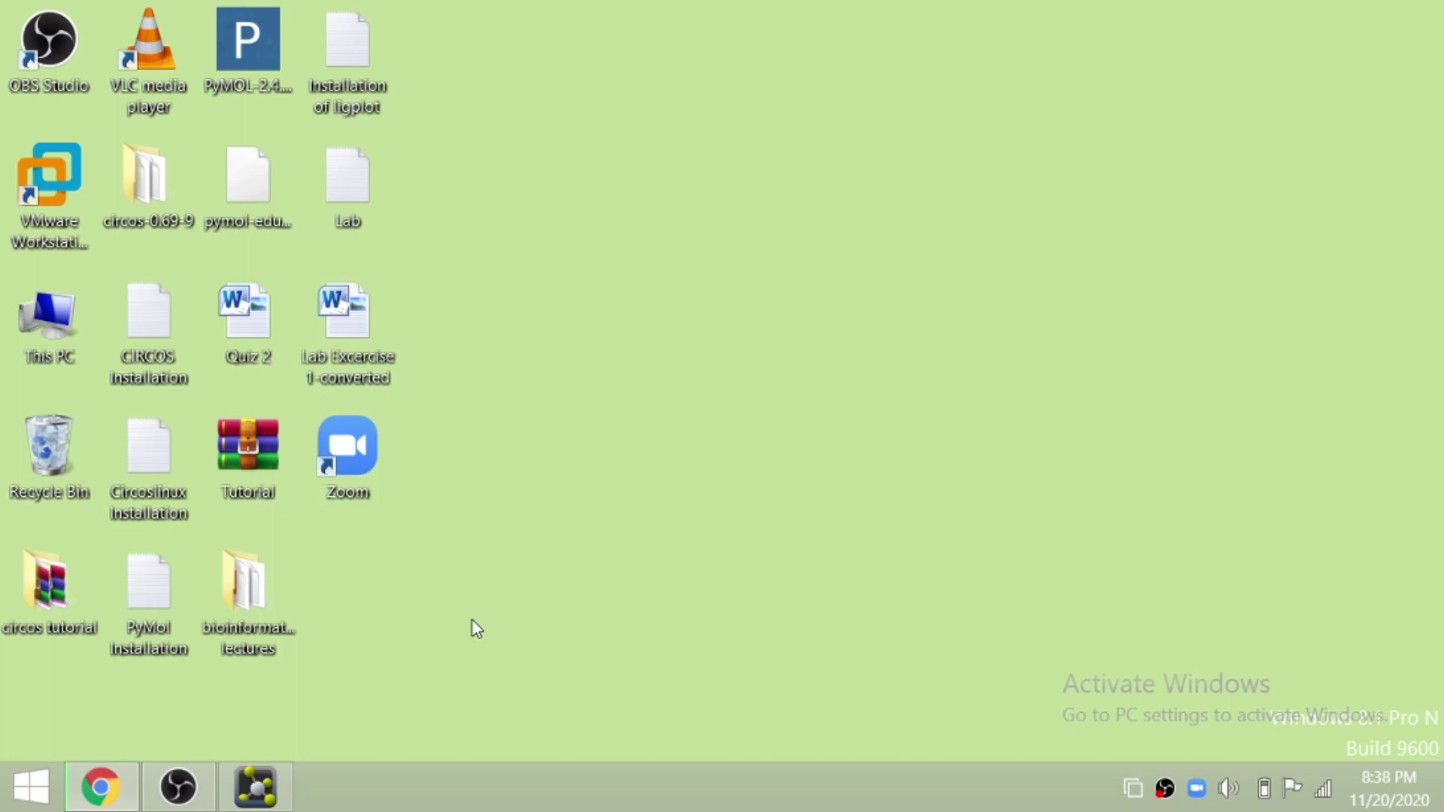
- Search Windows for "pym", launch PyMOL, and maximize its window
click(30, 786)
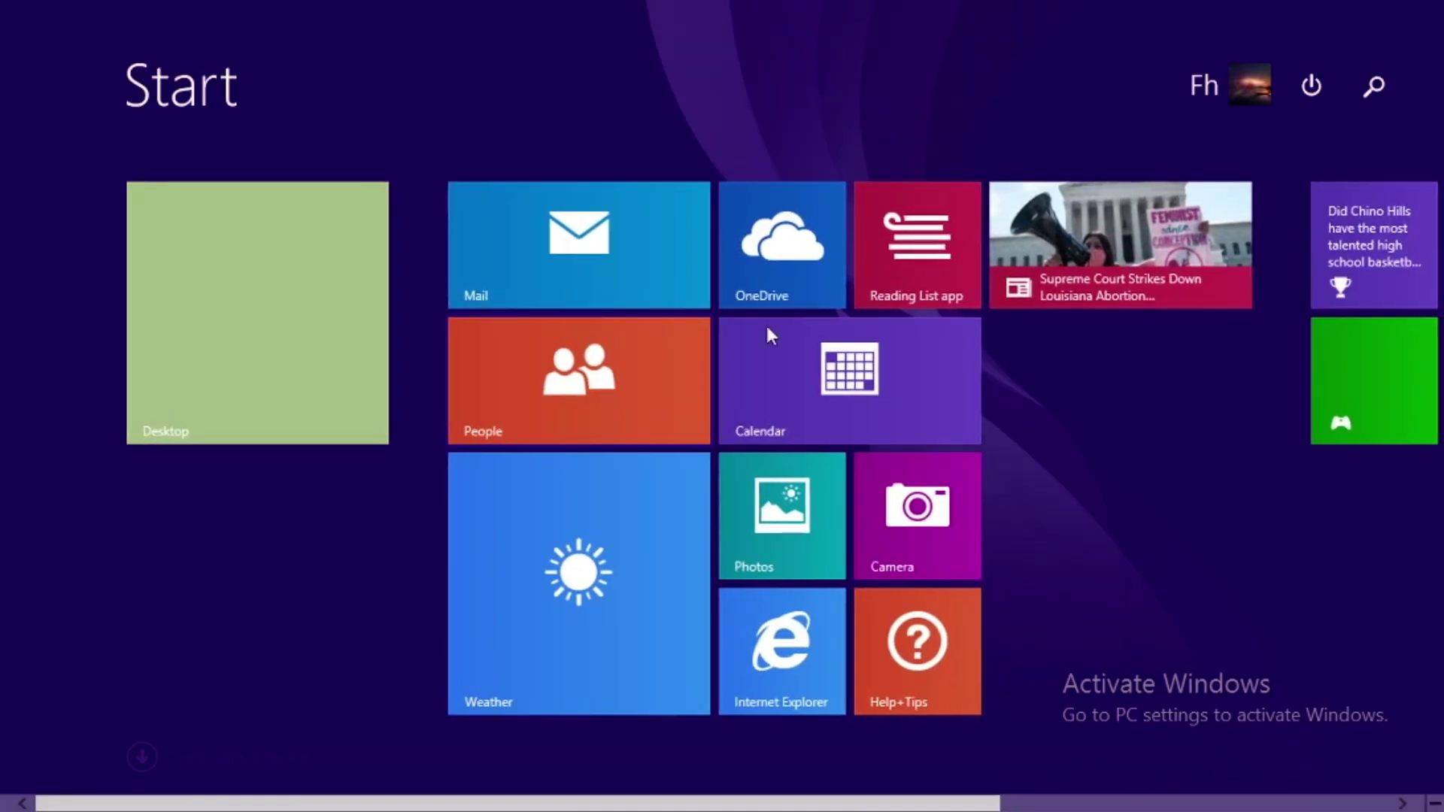
click(1366, 76)
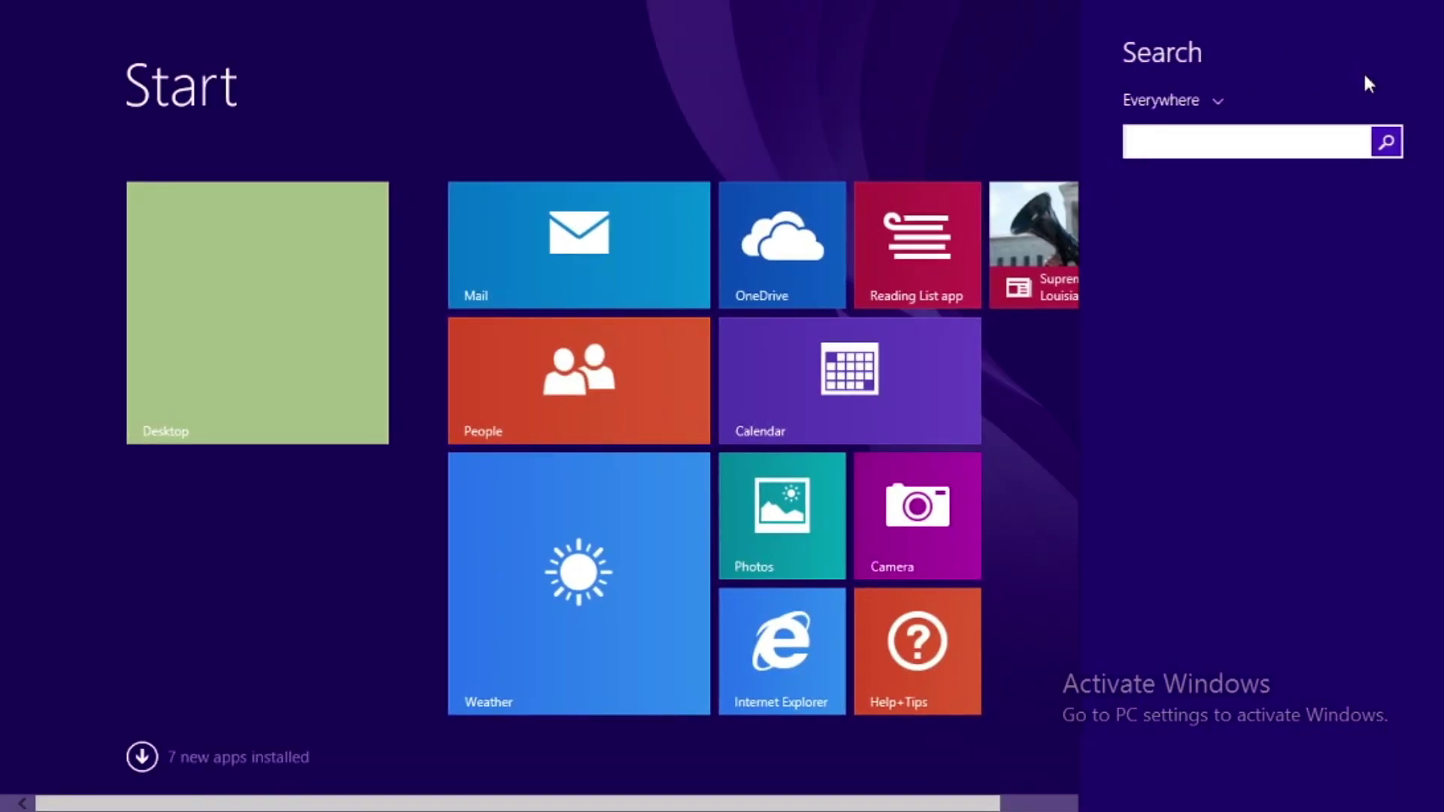
text(py)
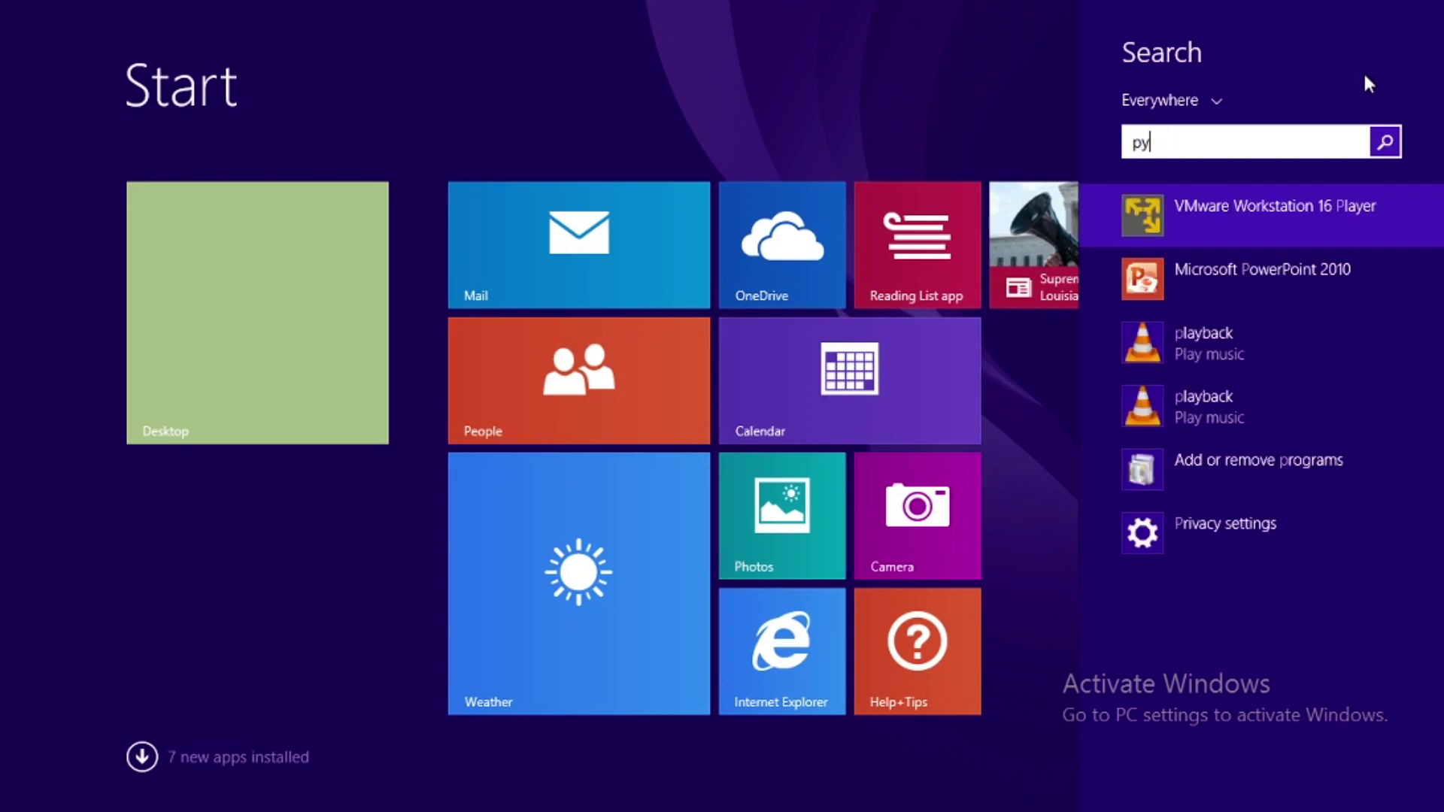
text(mOL (PyMOL)
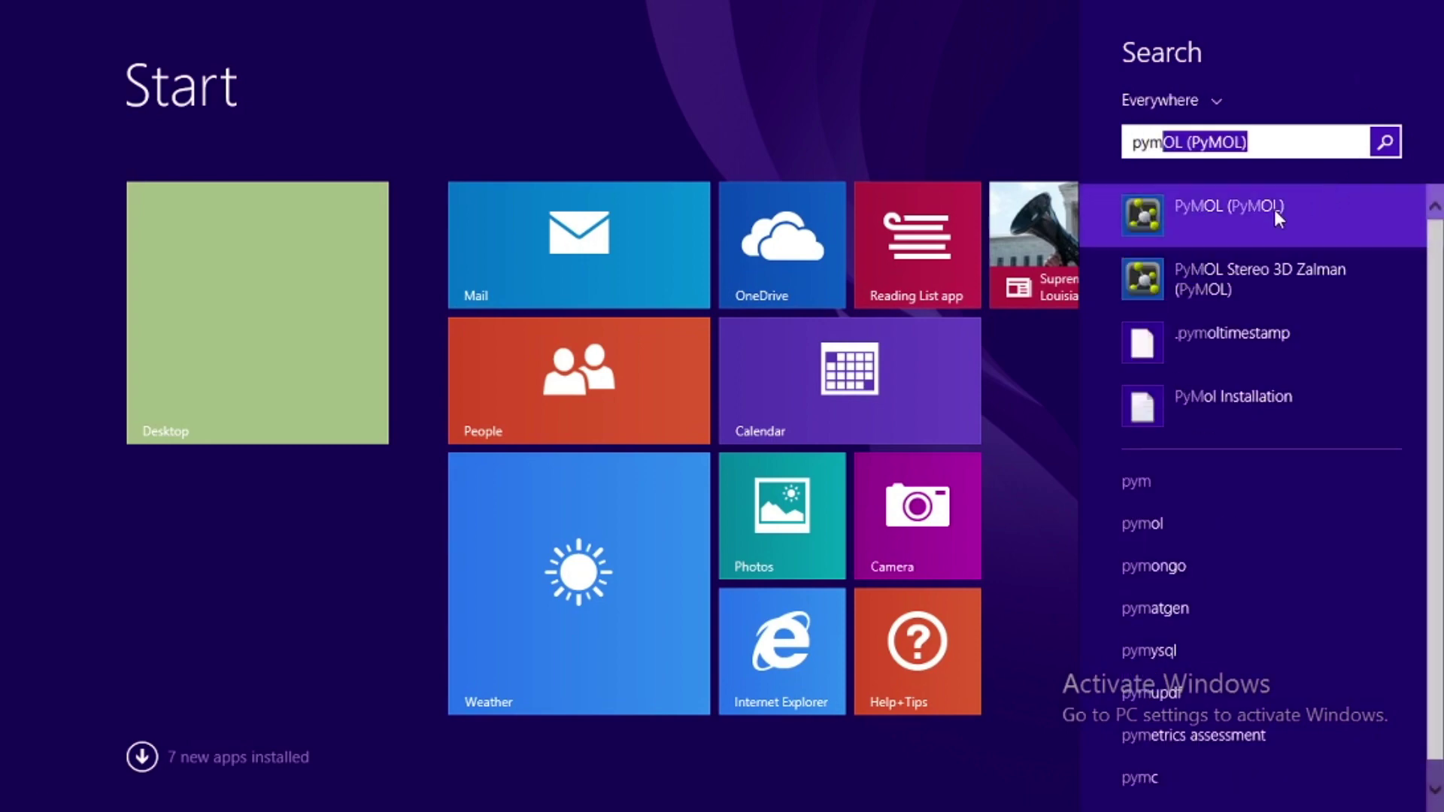
click(1274, 210)
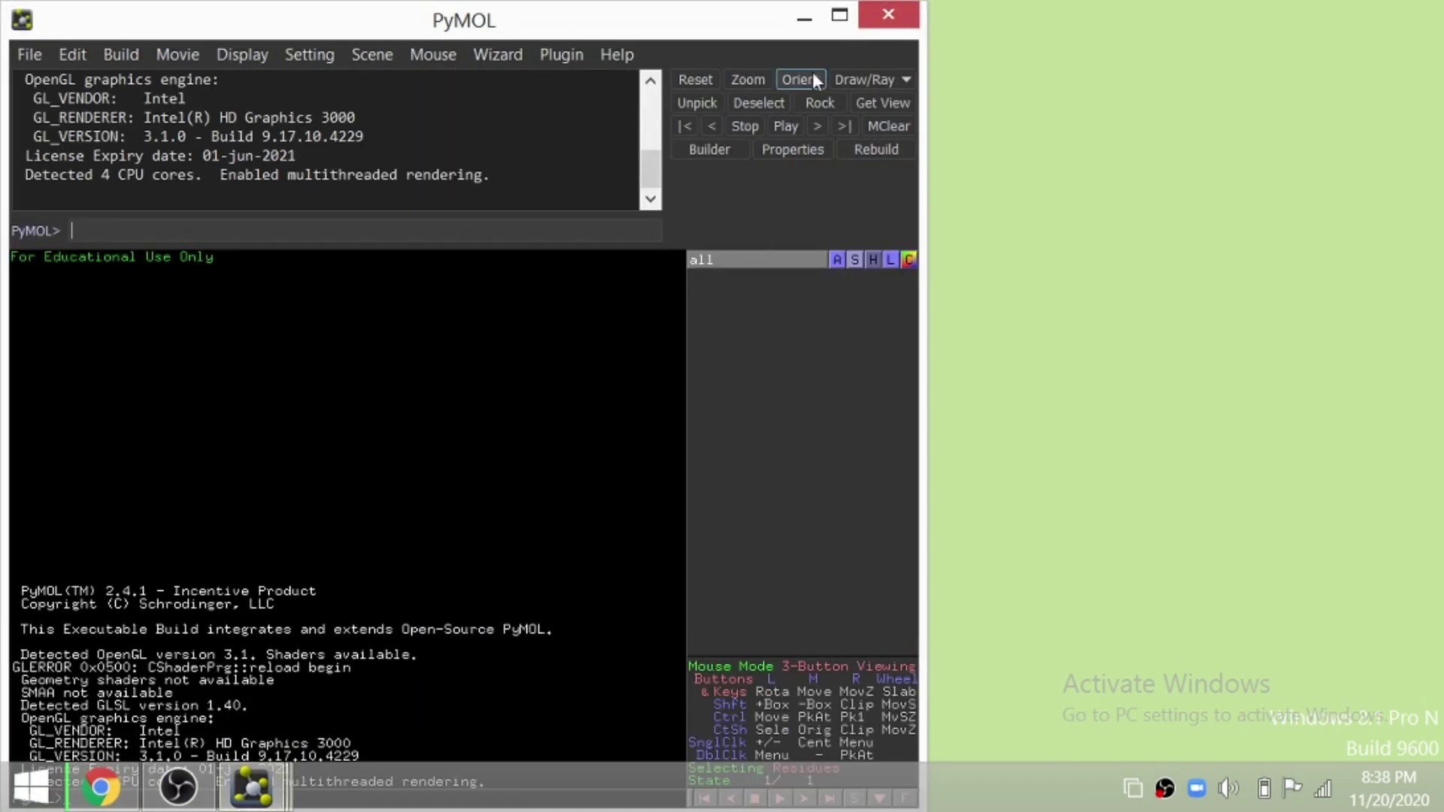
click(840, 16)
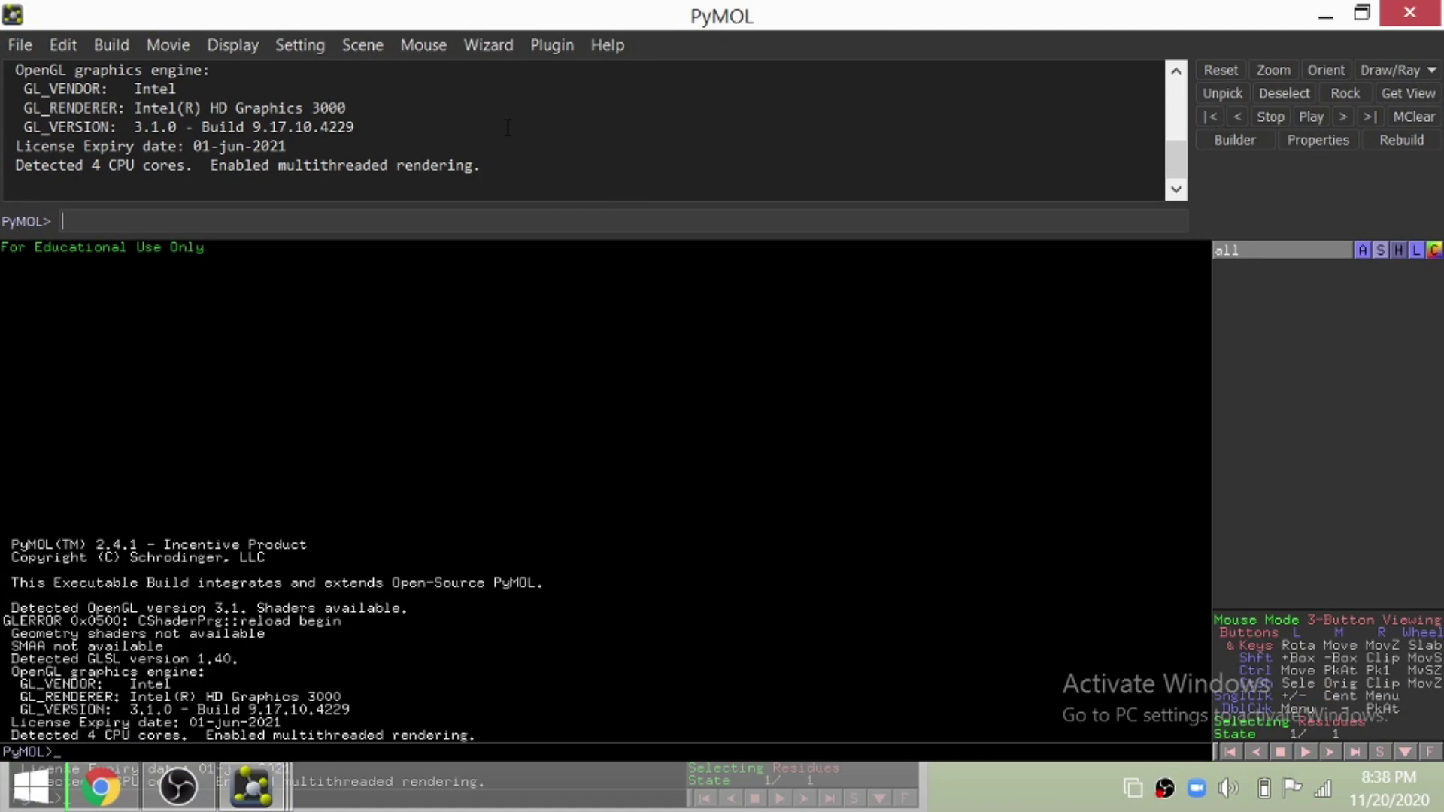
double_click(56, 9)
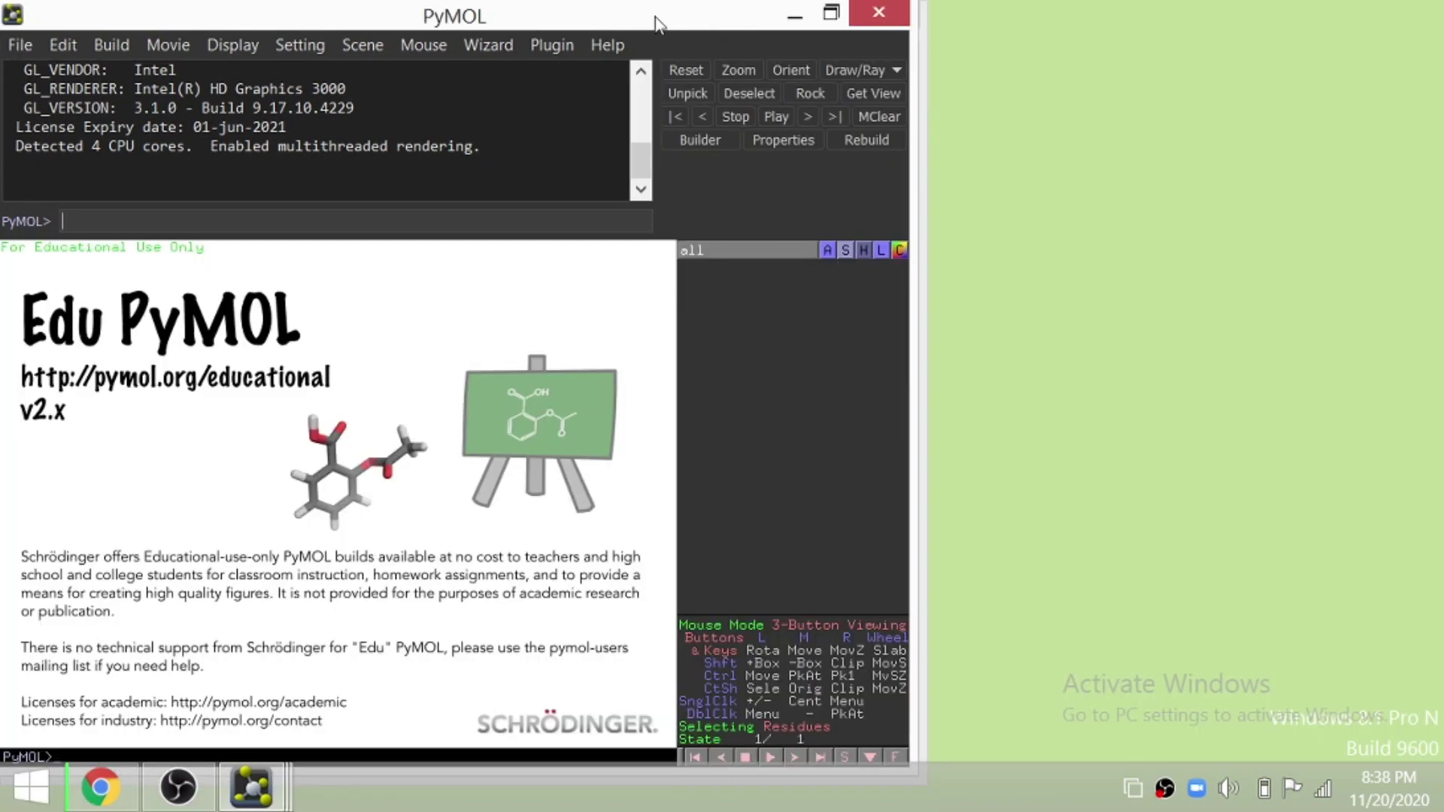
click(833, 16)
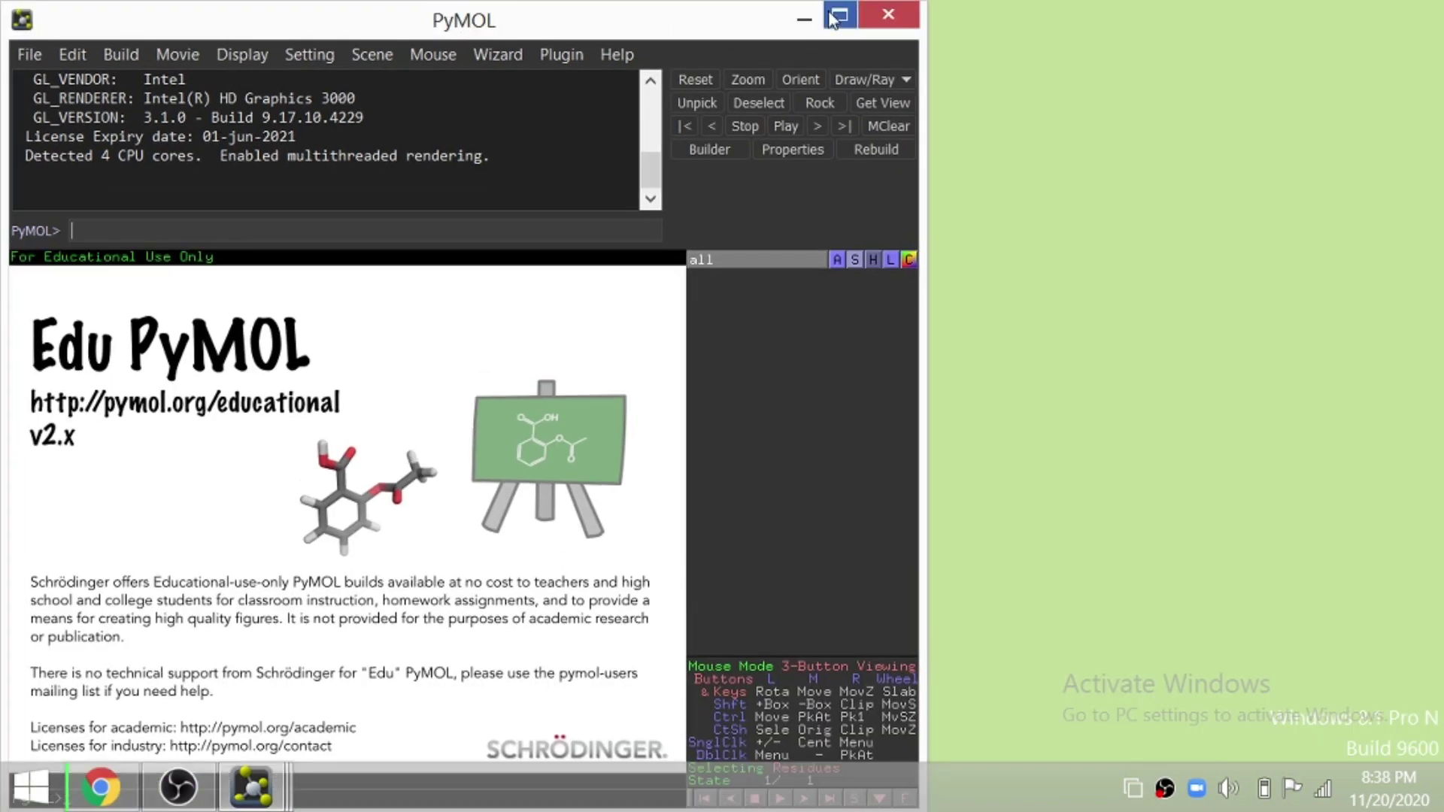
click(833, 18)
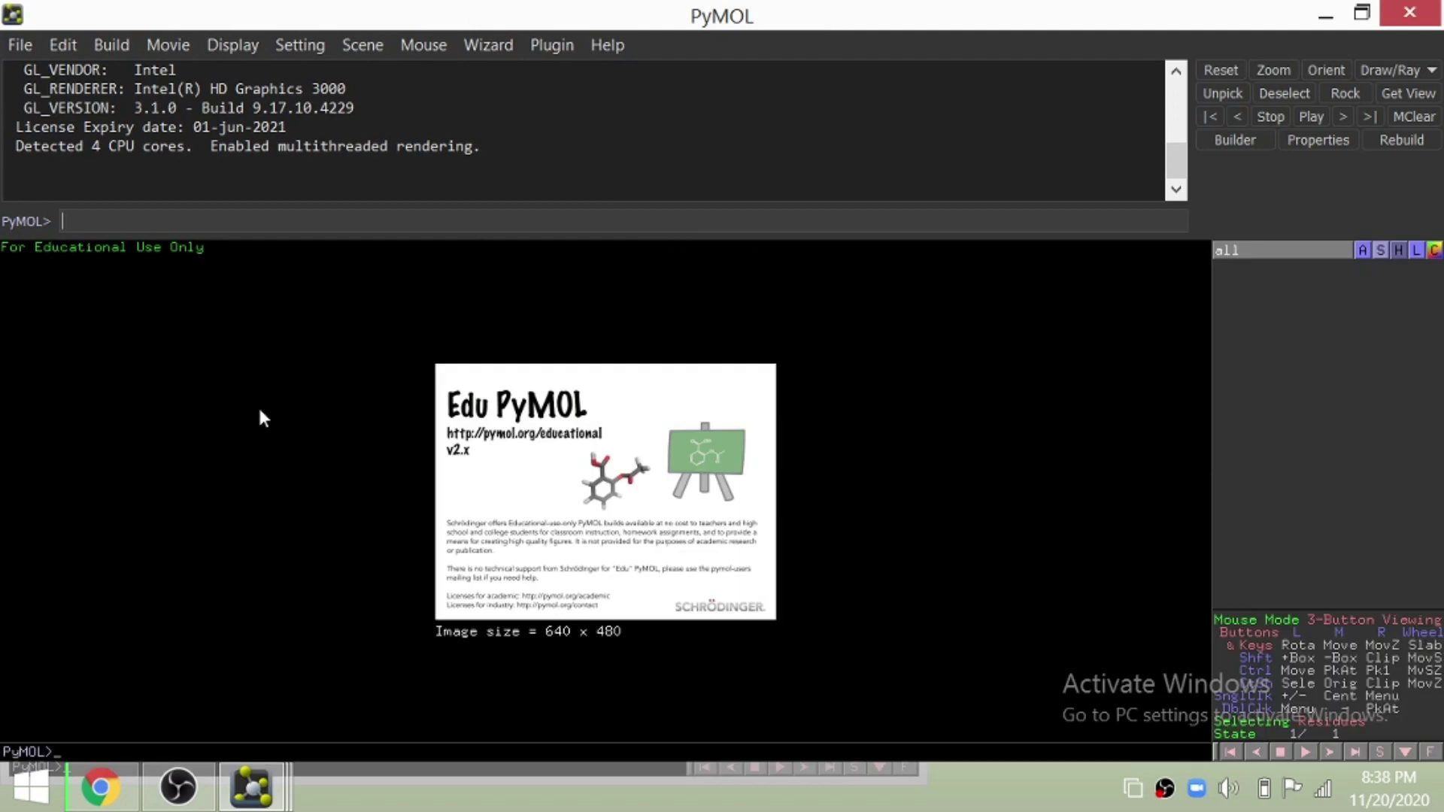
- Open the structure file 6uxc.1.pdb from the Pictures folder in PyMOL
click(29, 50)
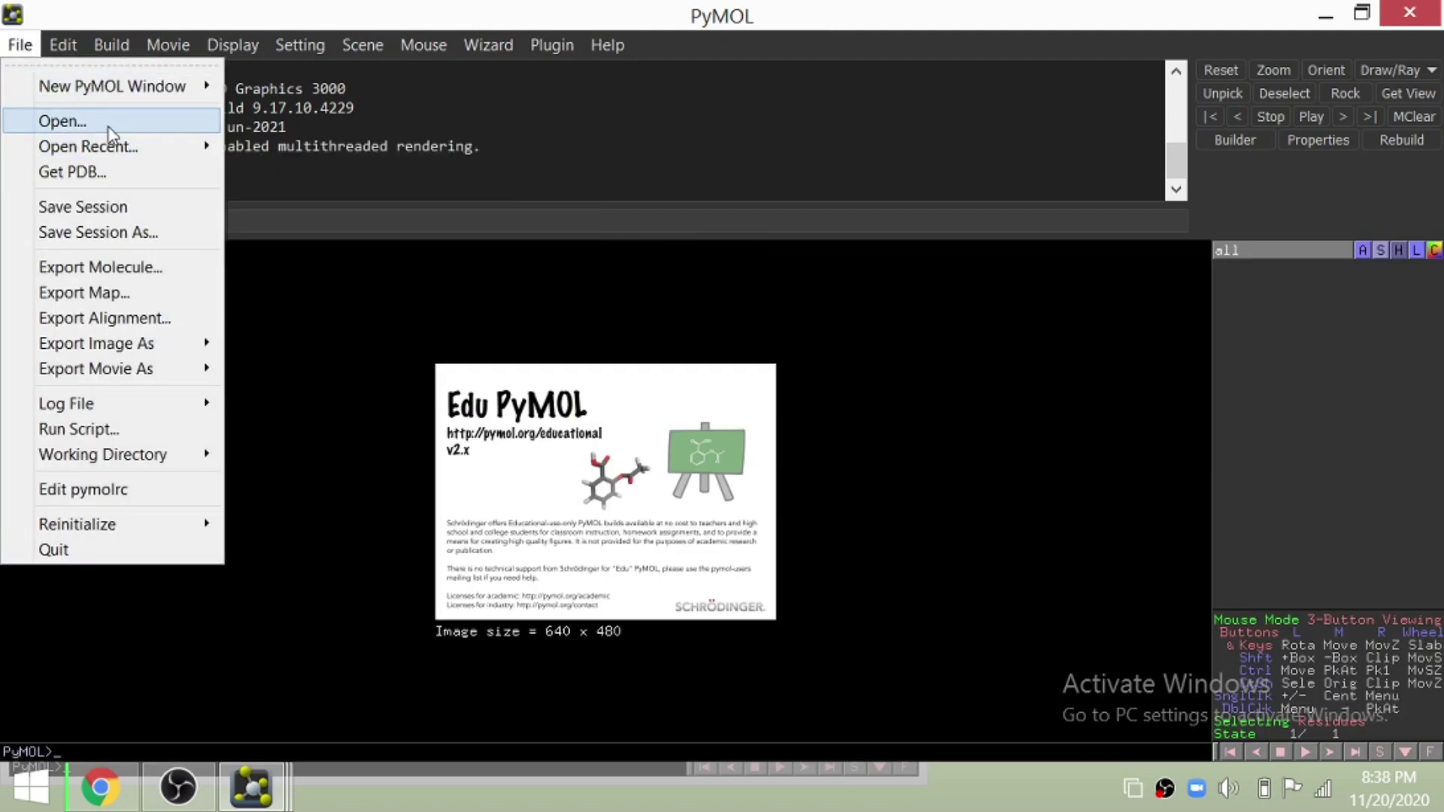
click(138, 124)
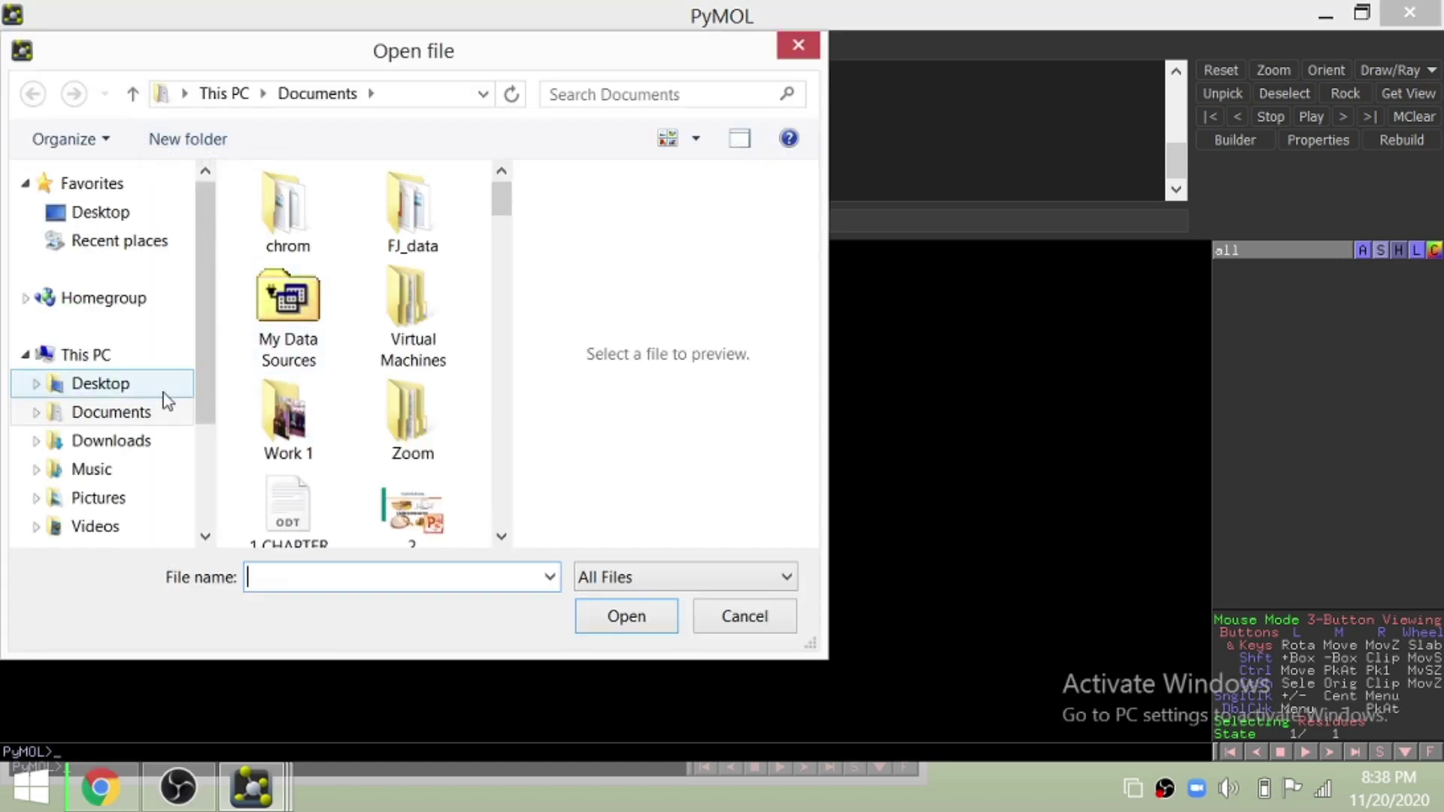
click(105, 498)
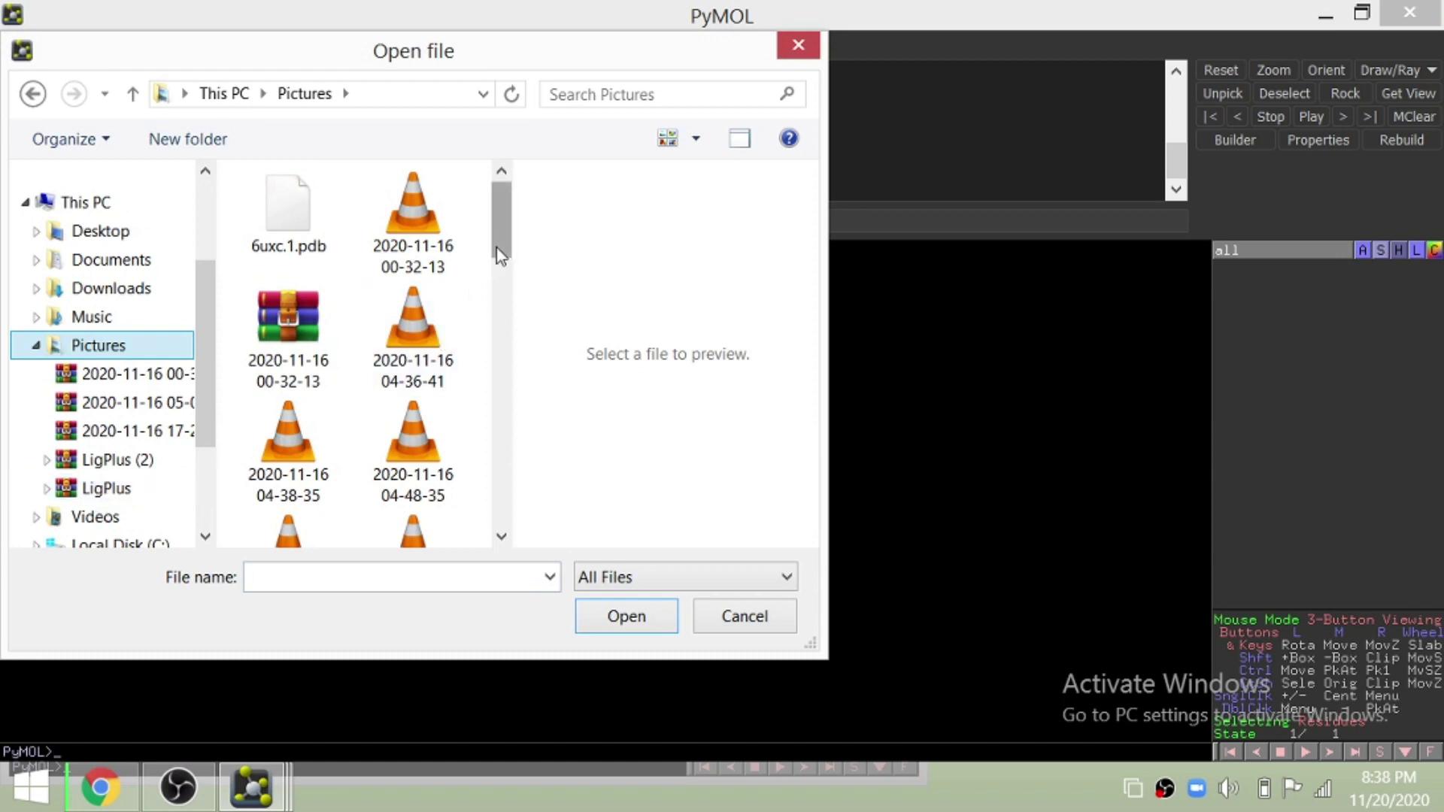
drag(497, 250, 470, 188)
click(286, 255)
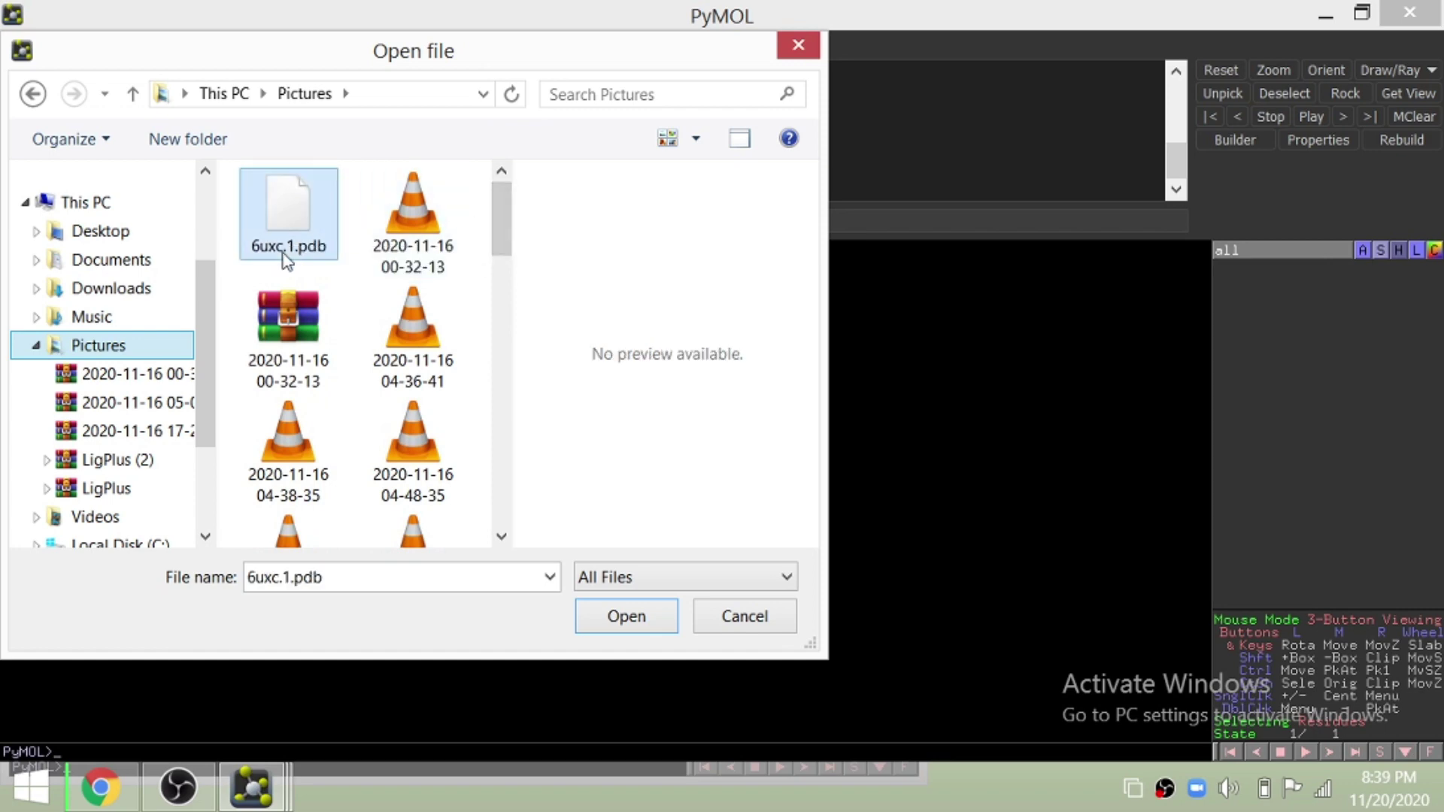
click(627, 612)
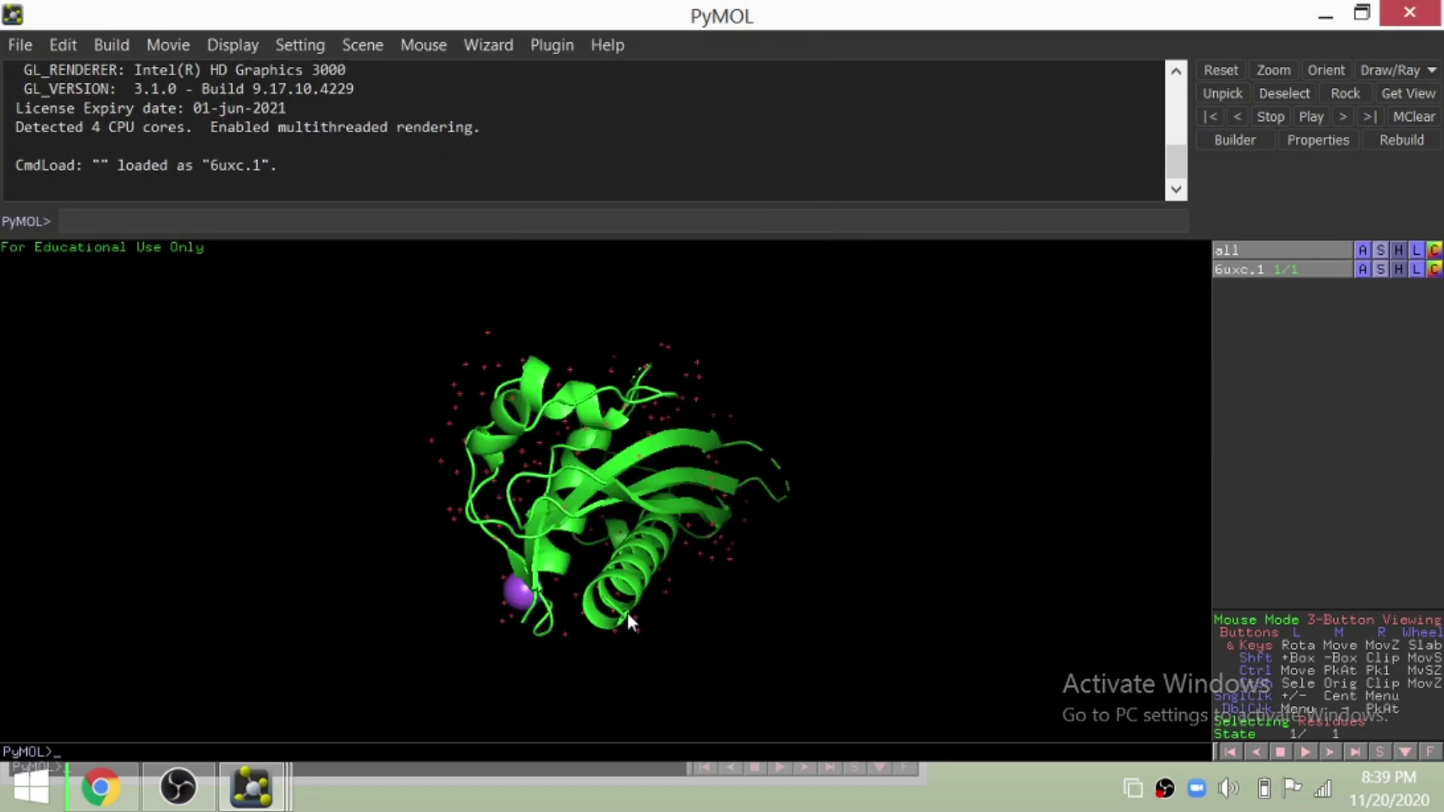
- Load the recently used structure model_01(1).pdb alongside the 6uxc.1 structure
click(31, 50)
mouse_move(120, 143)
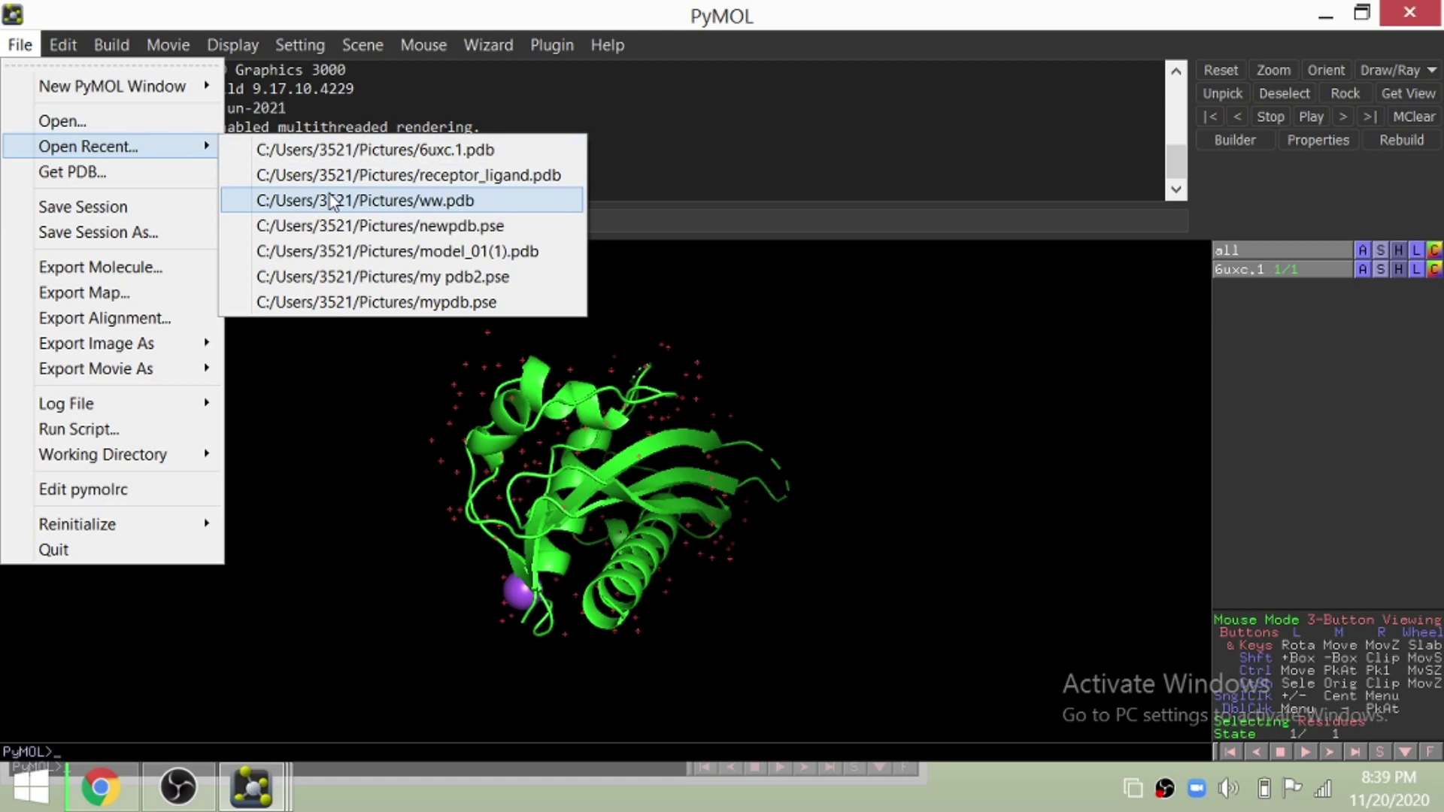
click(390, 253)
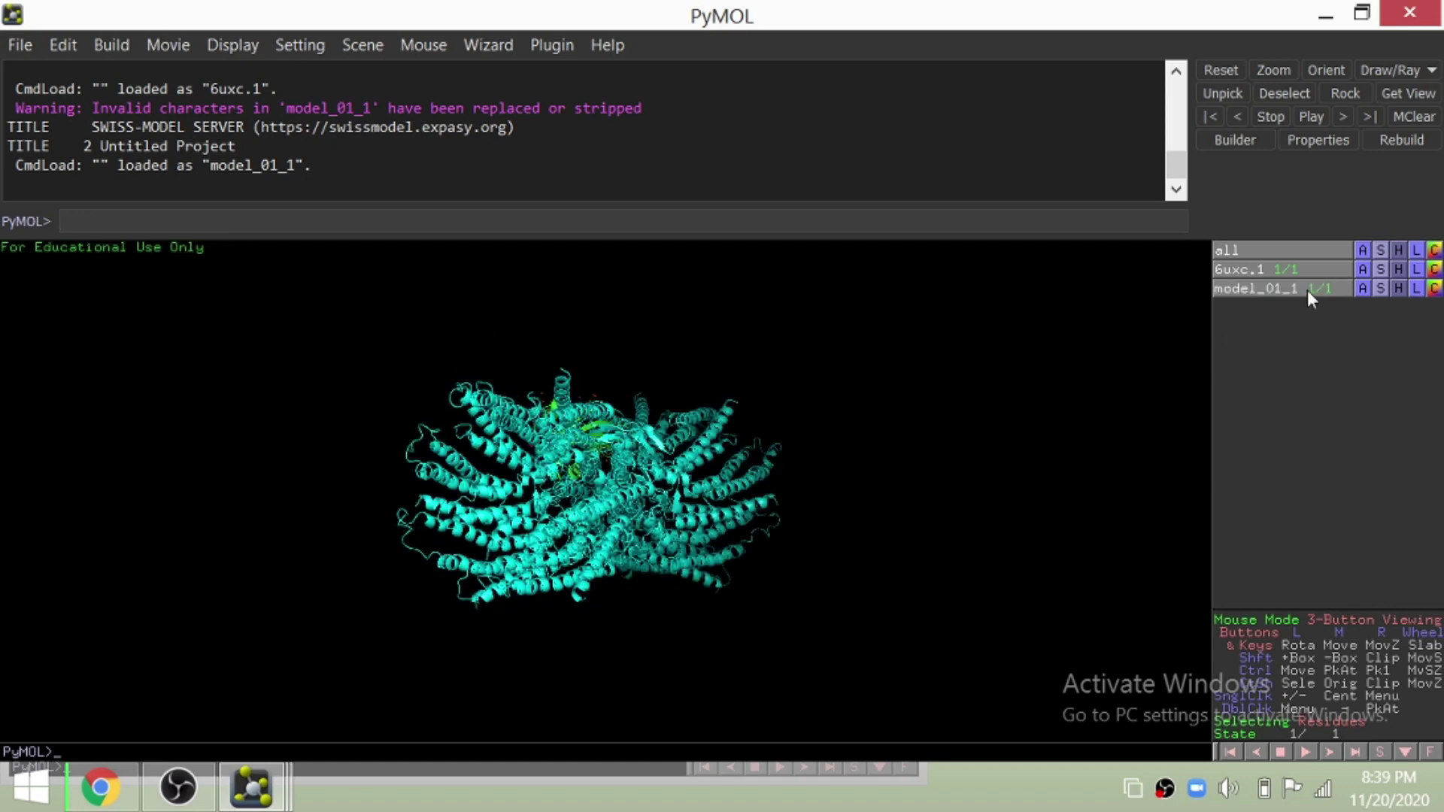
- Apply the ligand sites cartoon preset to the 6uxc.1 object and inspect its ligand site from different angles
click(1363, 270)
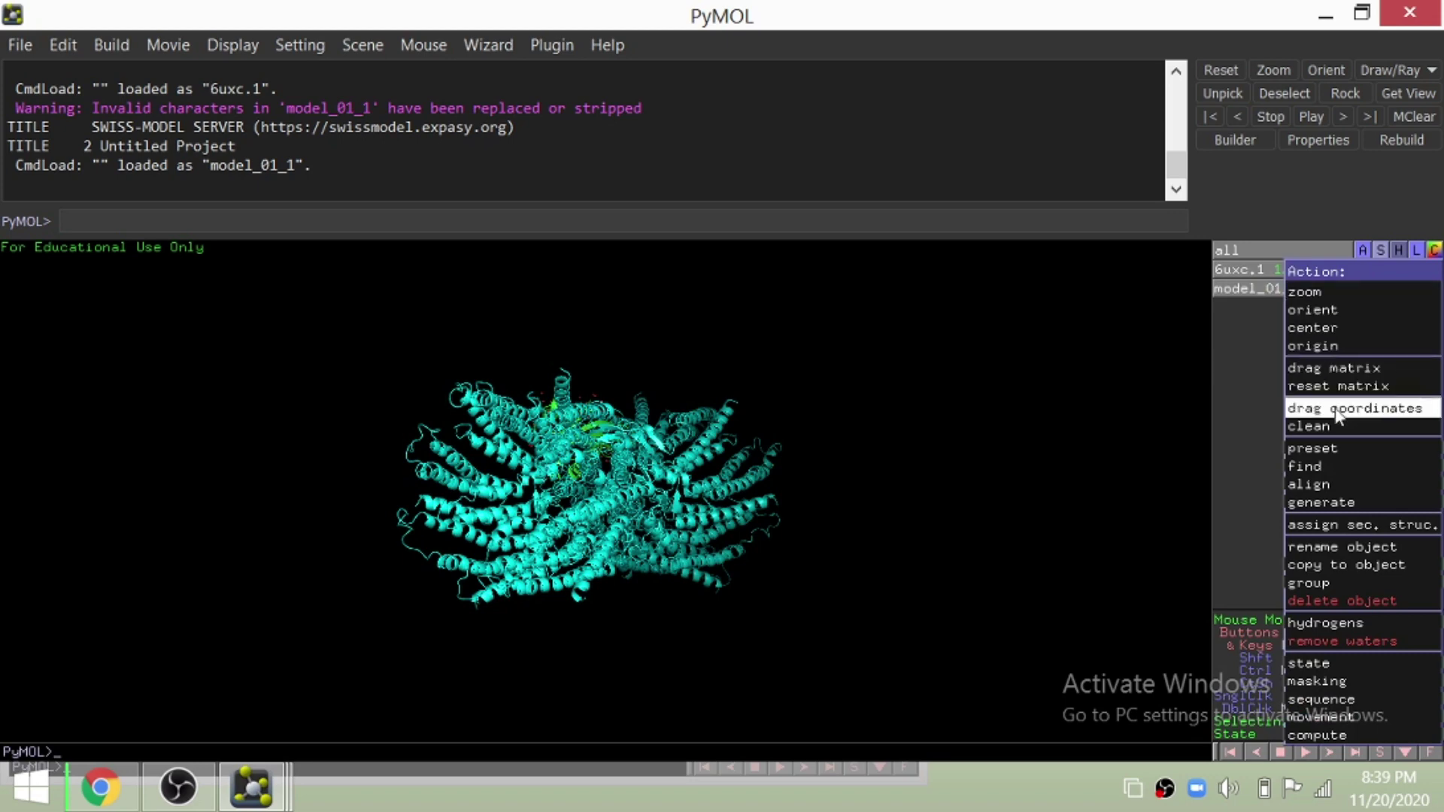
mouse_move(1324, 446)
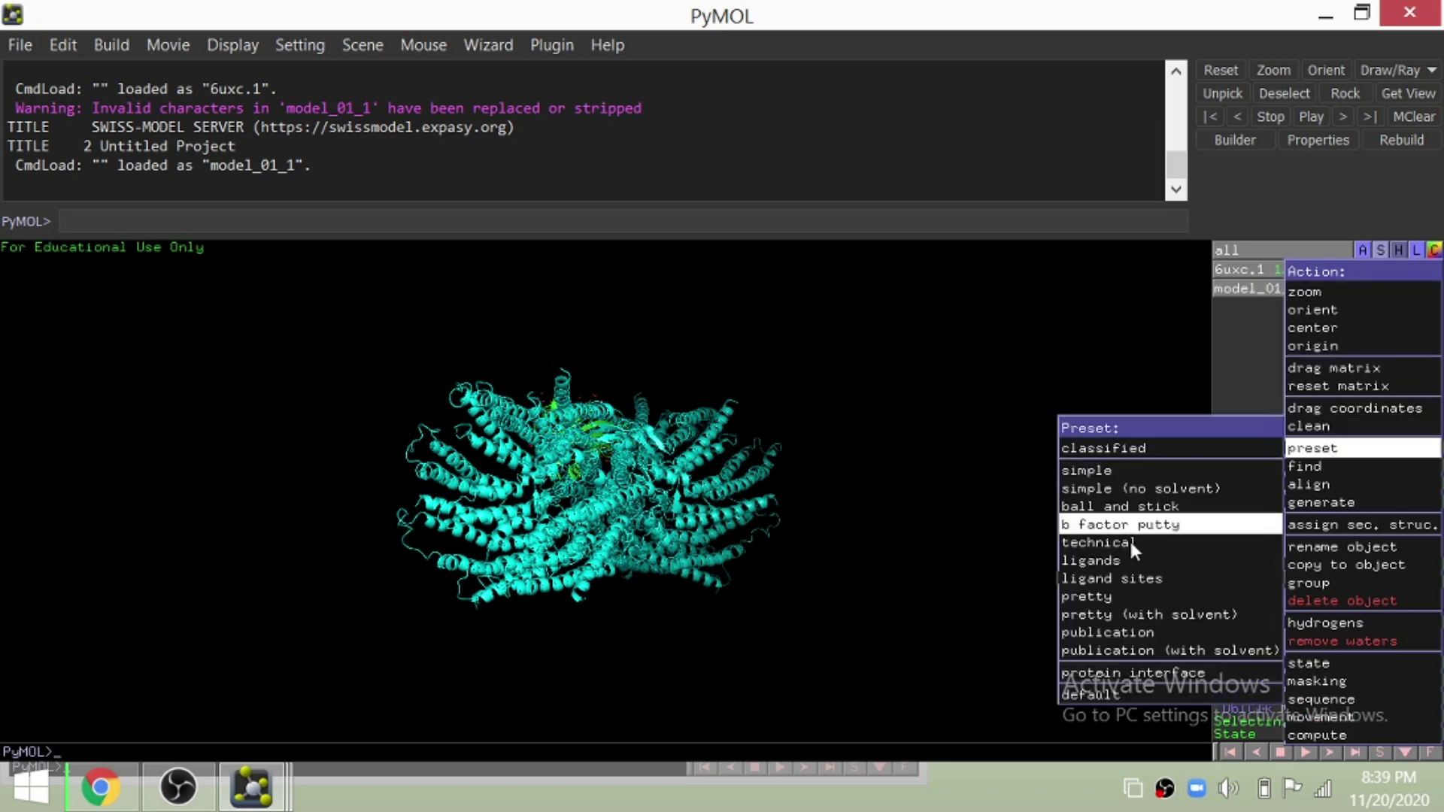
mouse_move(1105, 585)
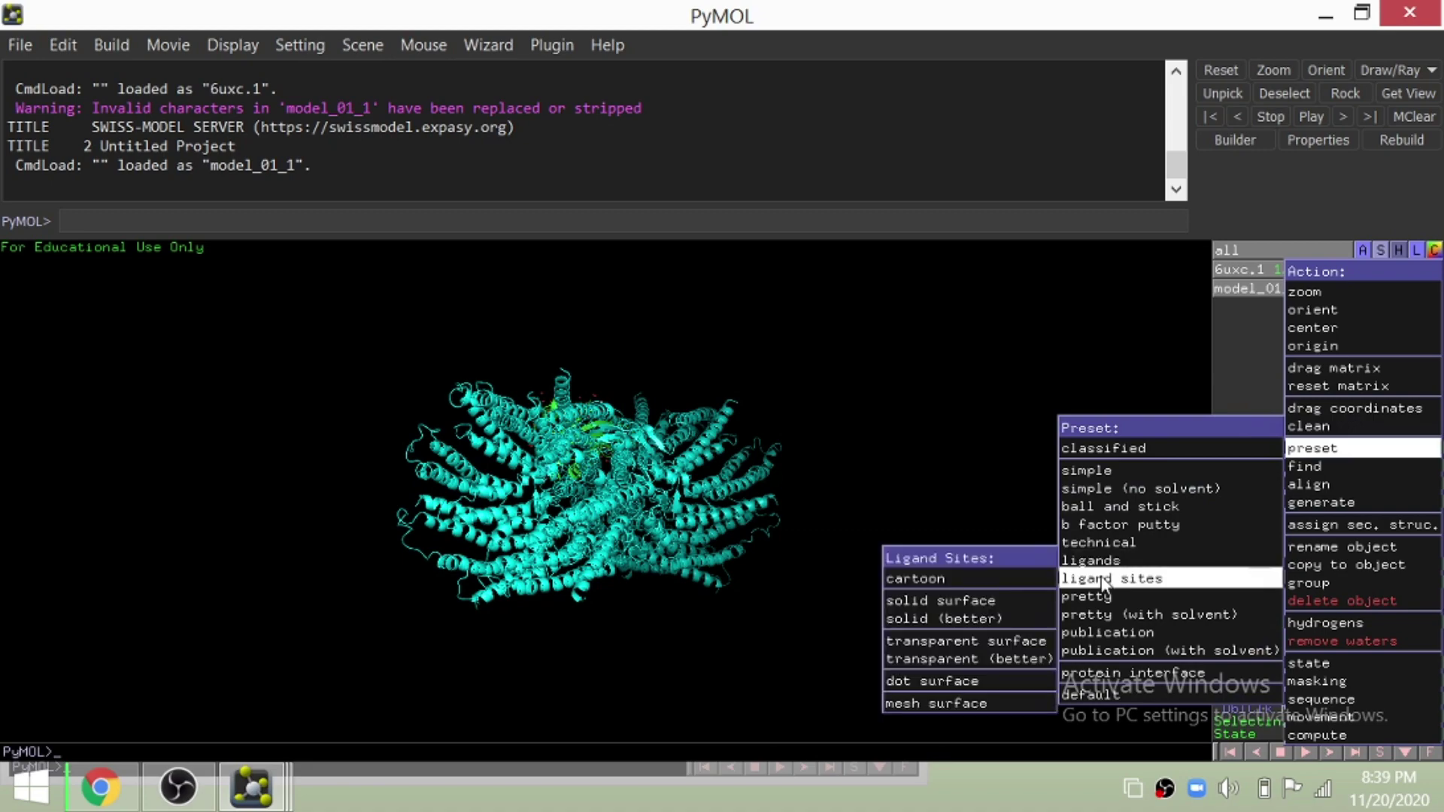
click(993, 579)
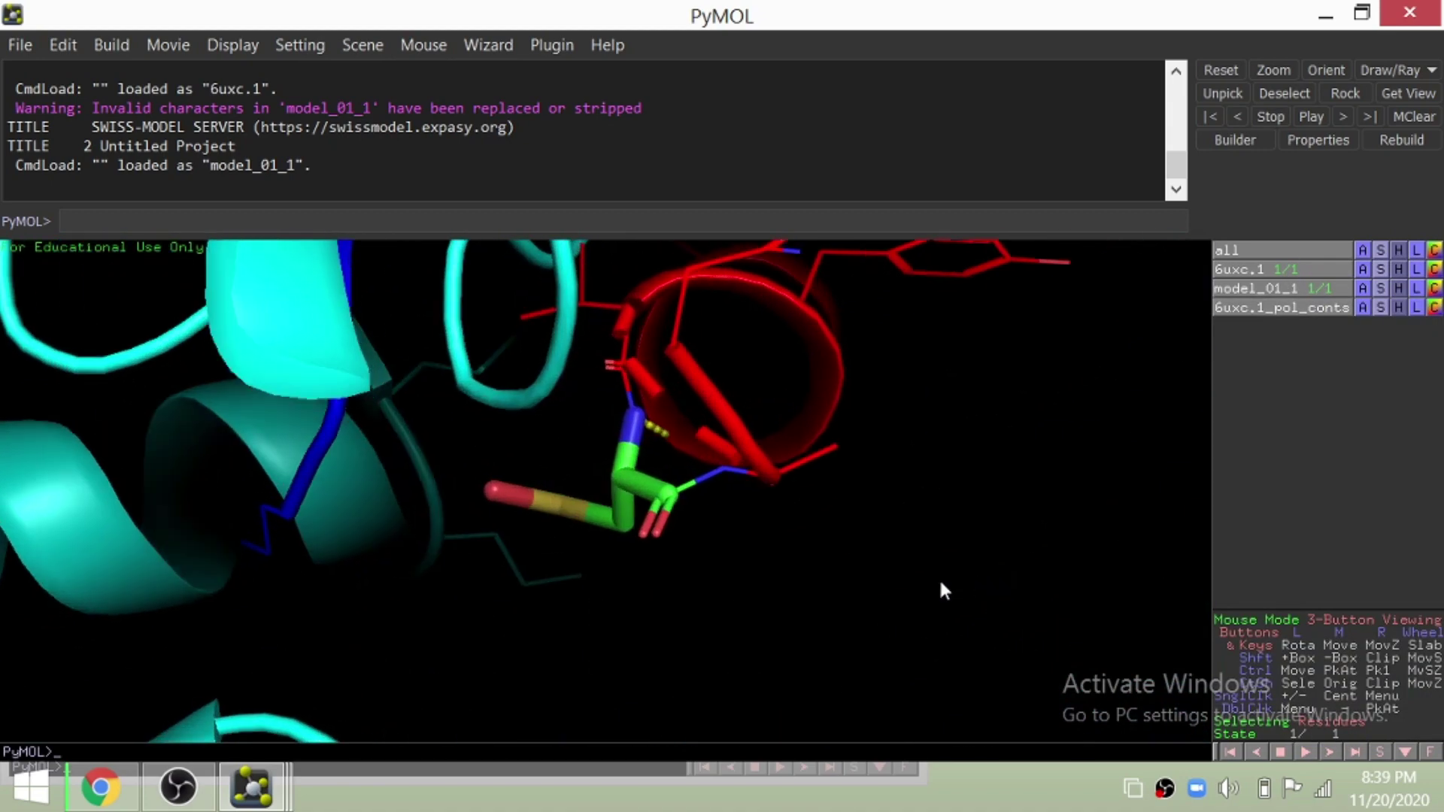
drag(381, 358, 521, 484)
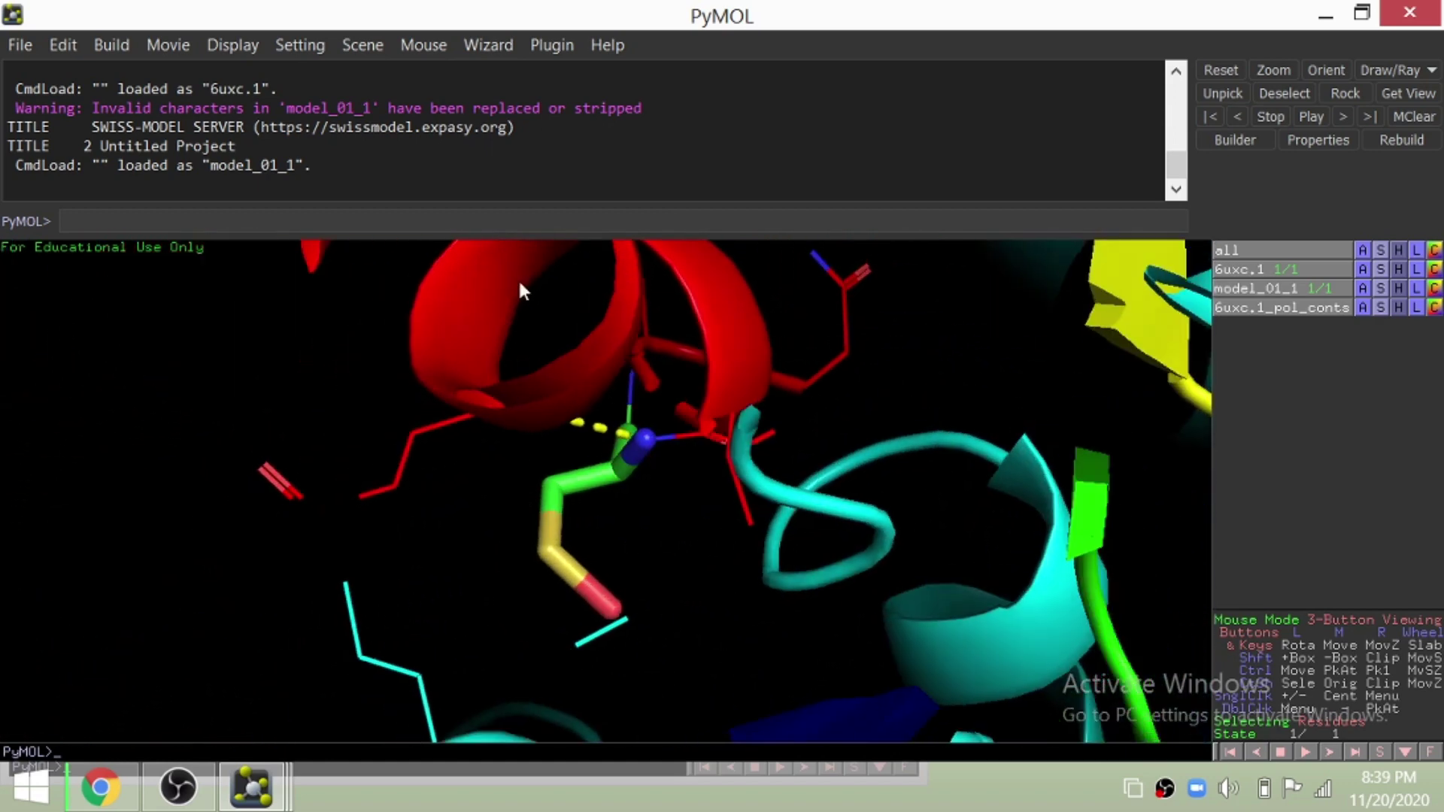
drag(674, 477, 573, 491)
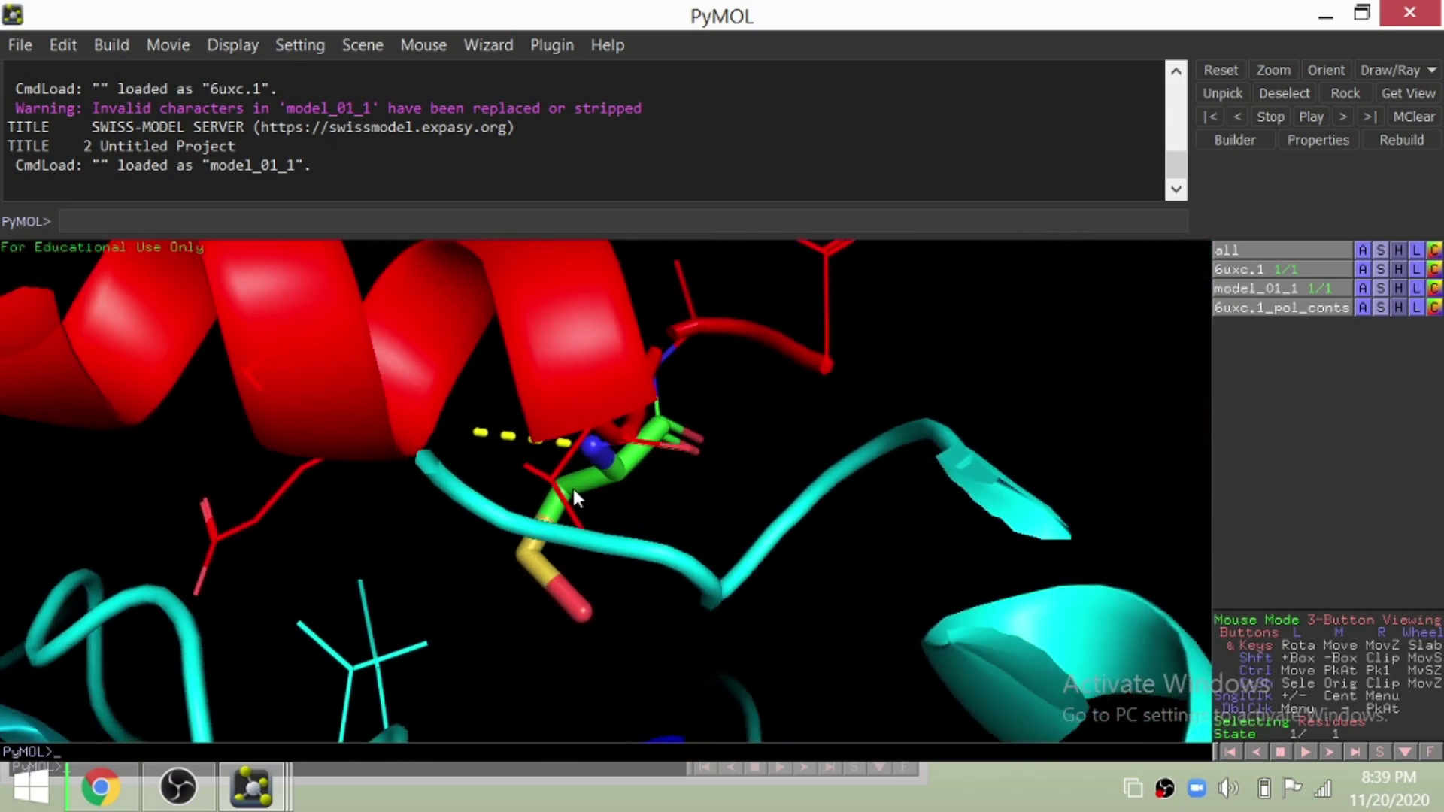
- Export the enabled molecules to the Pictures folder as a PDB file named "receptor_ligand complex"
click(20, 45)
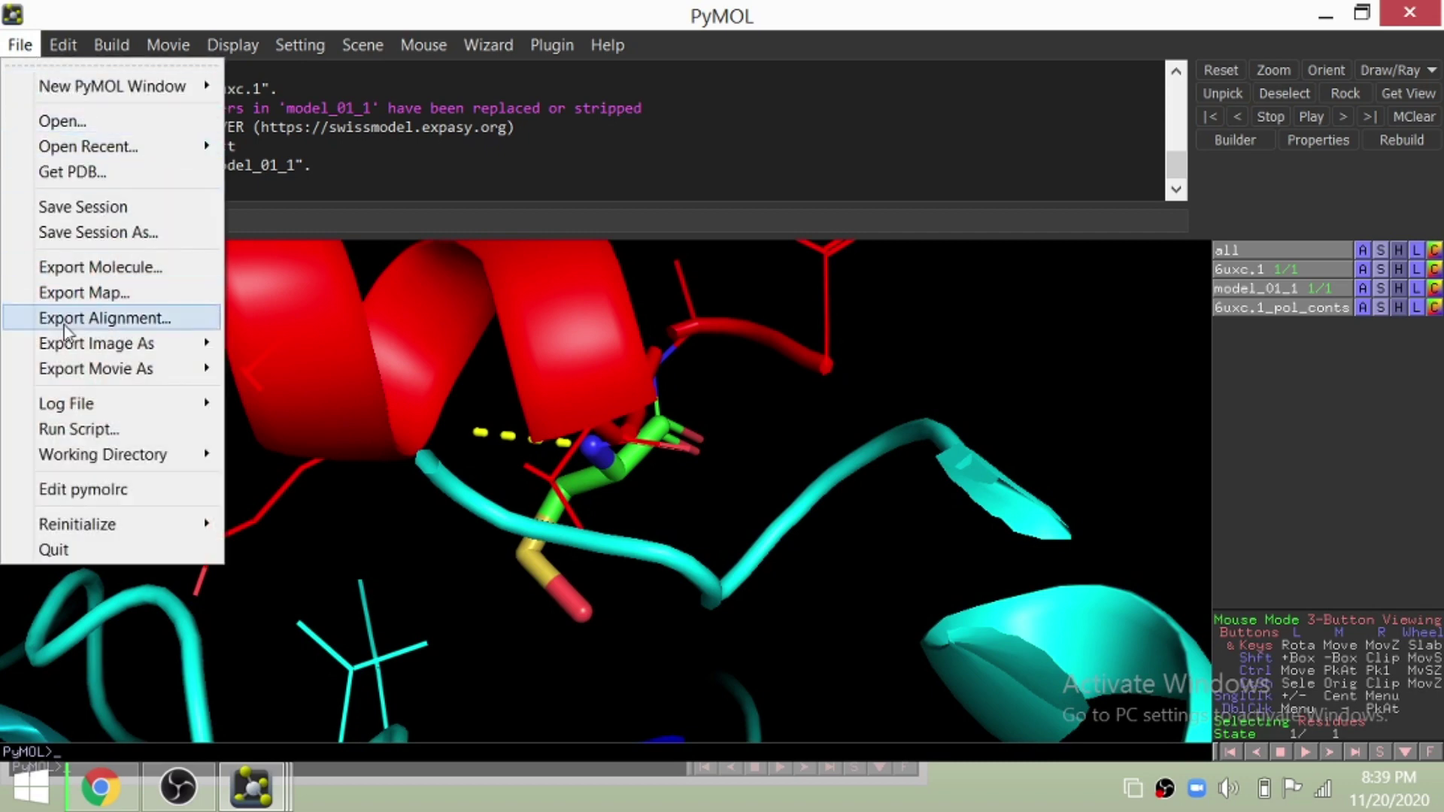
click(102, 268)
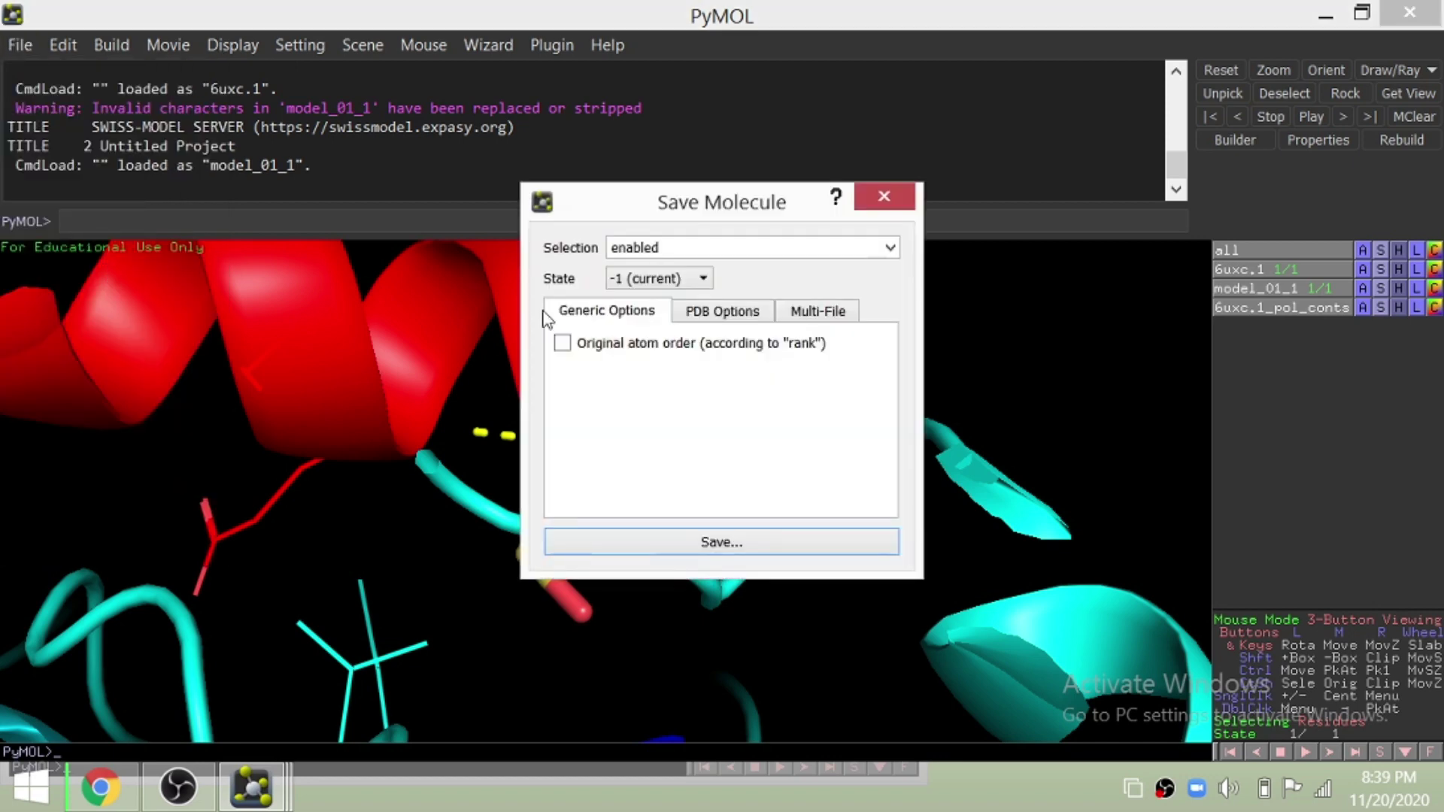
click(739, 543)
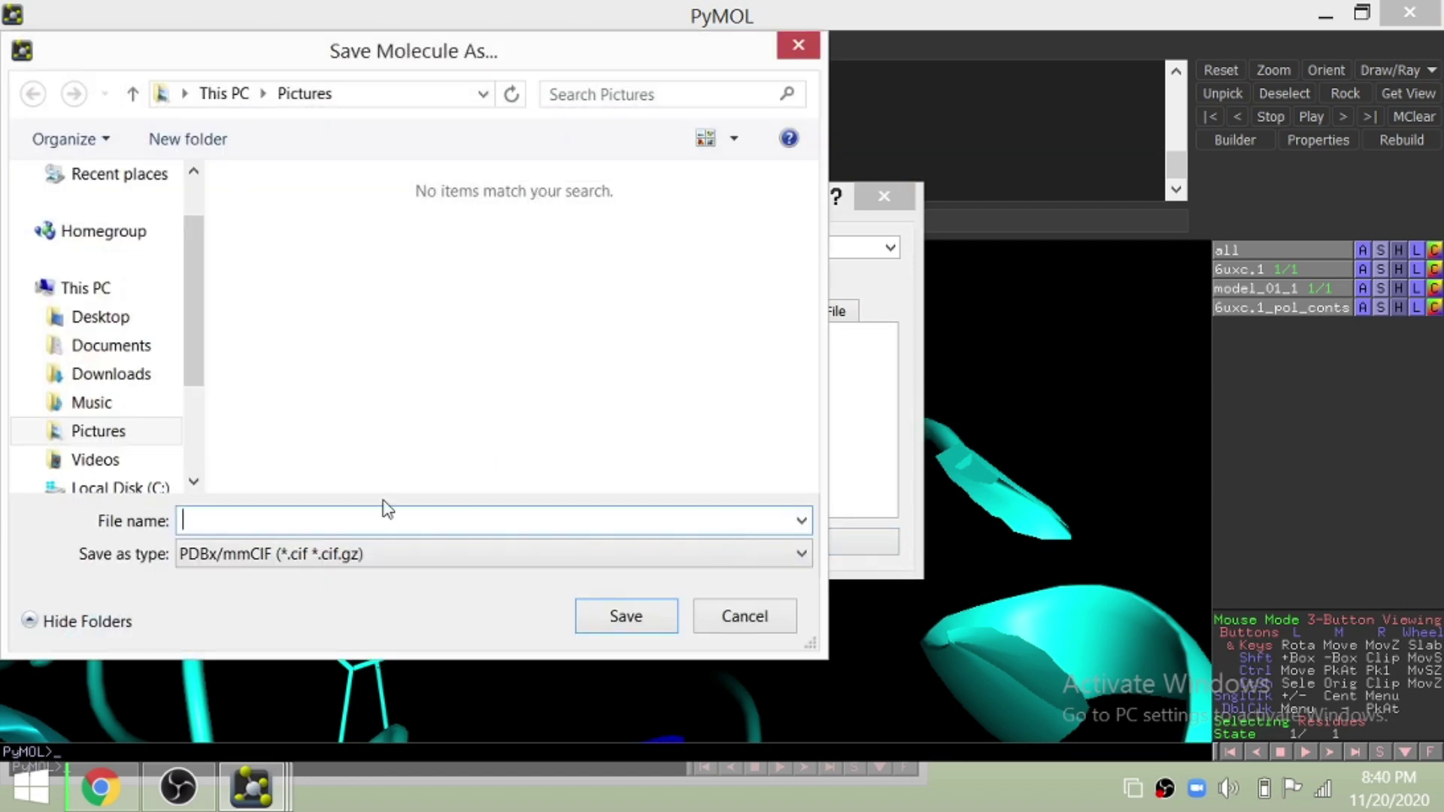
click(130, 444)
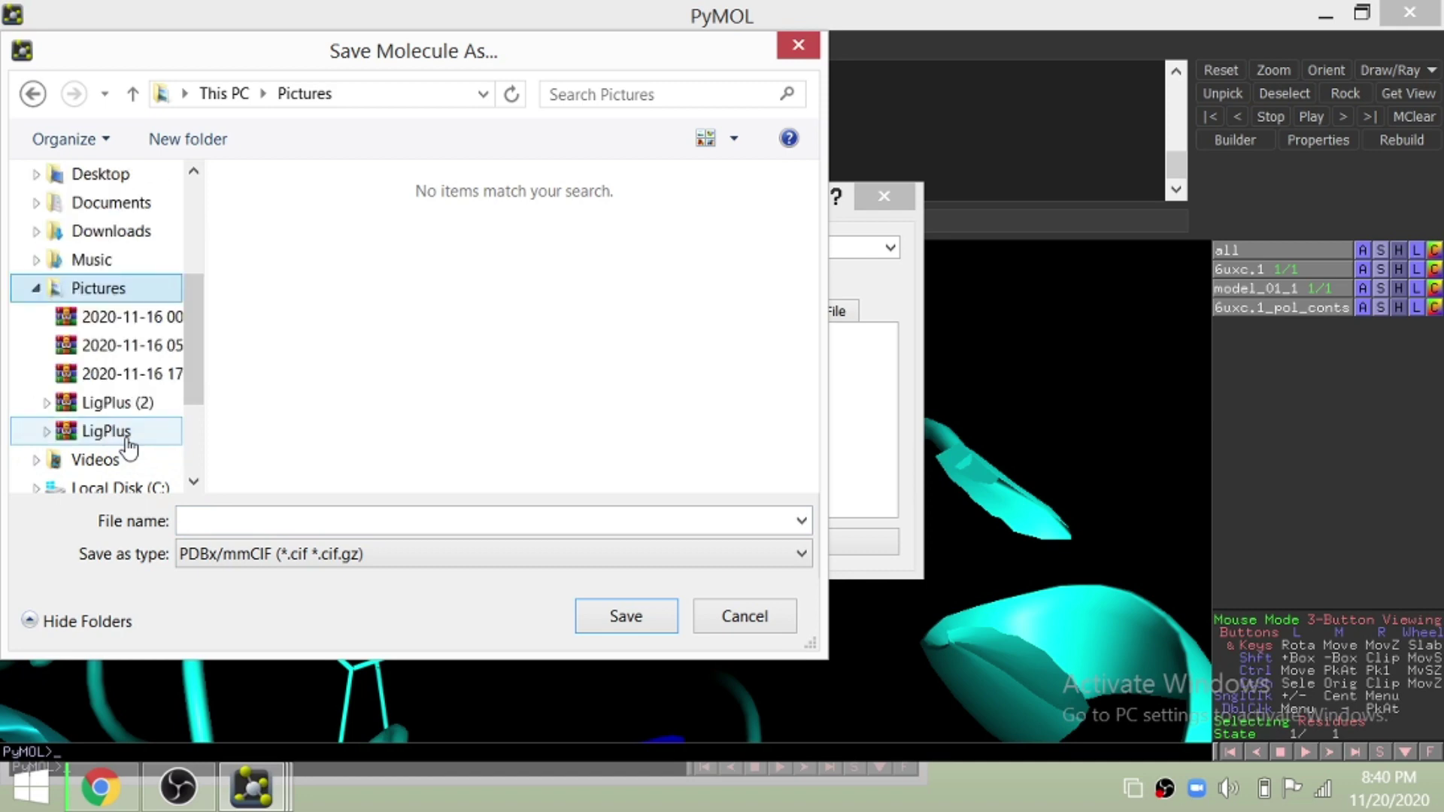
click(296, 521)
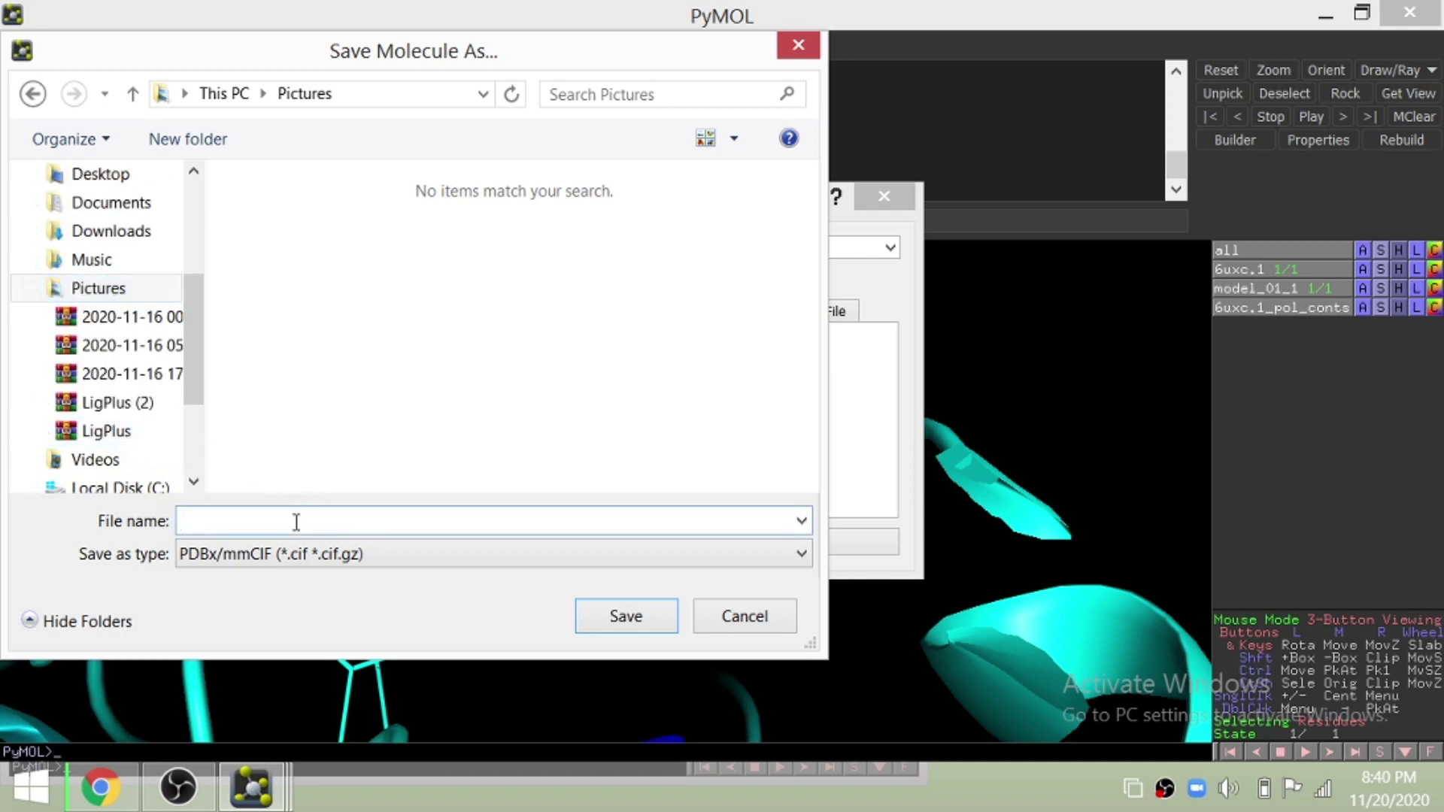
text(receptor_liga)
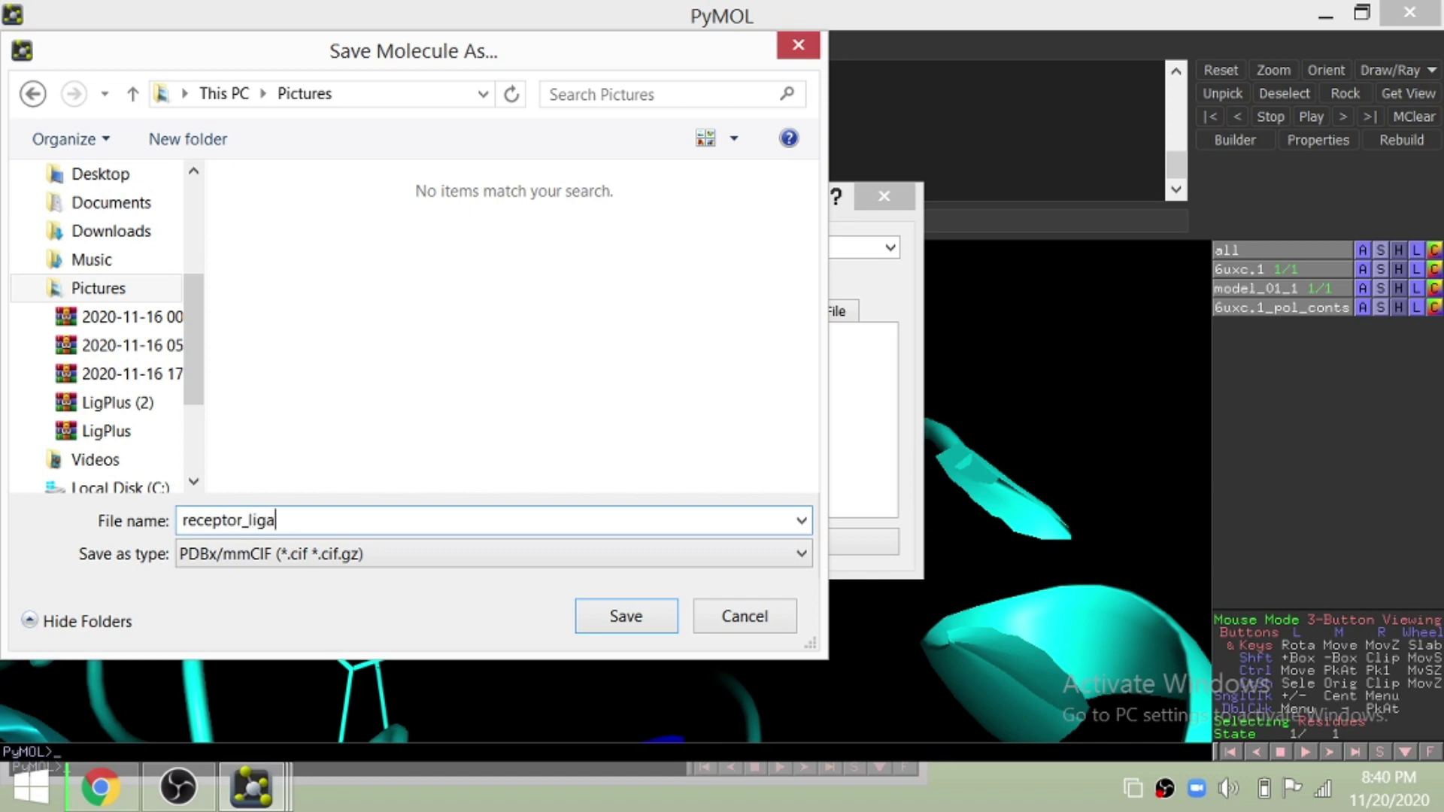
text(nd complex)
click(484, 556)
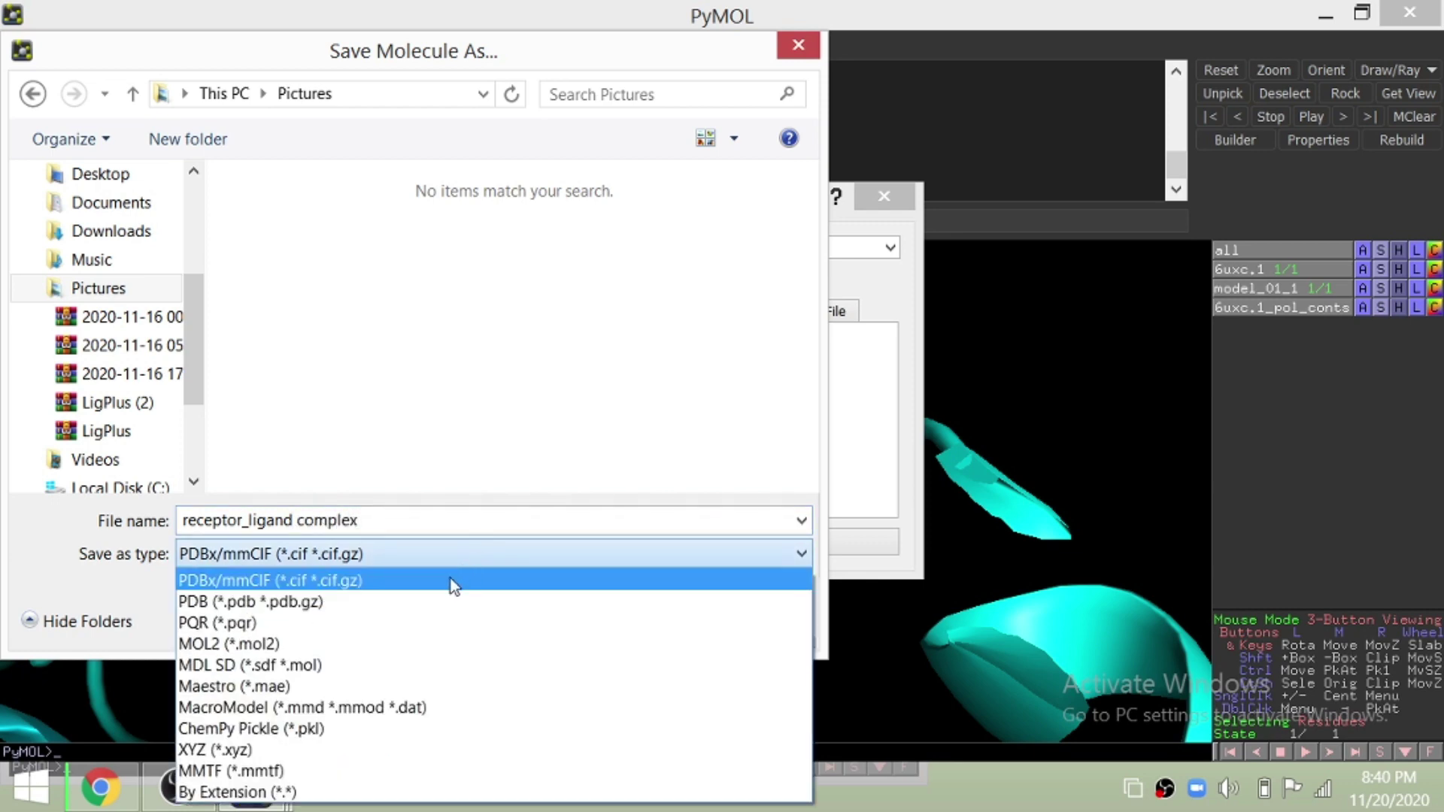
click(430, 602)
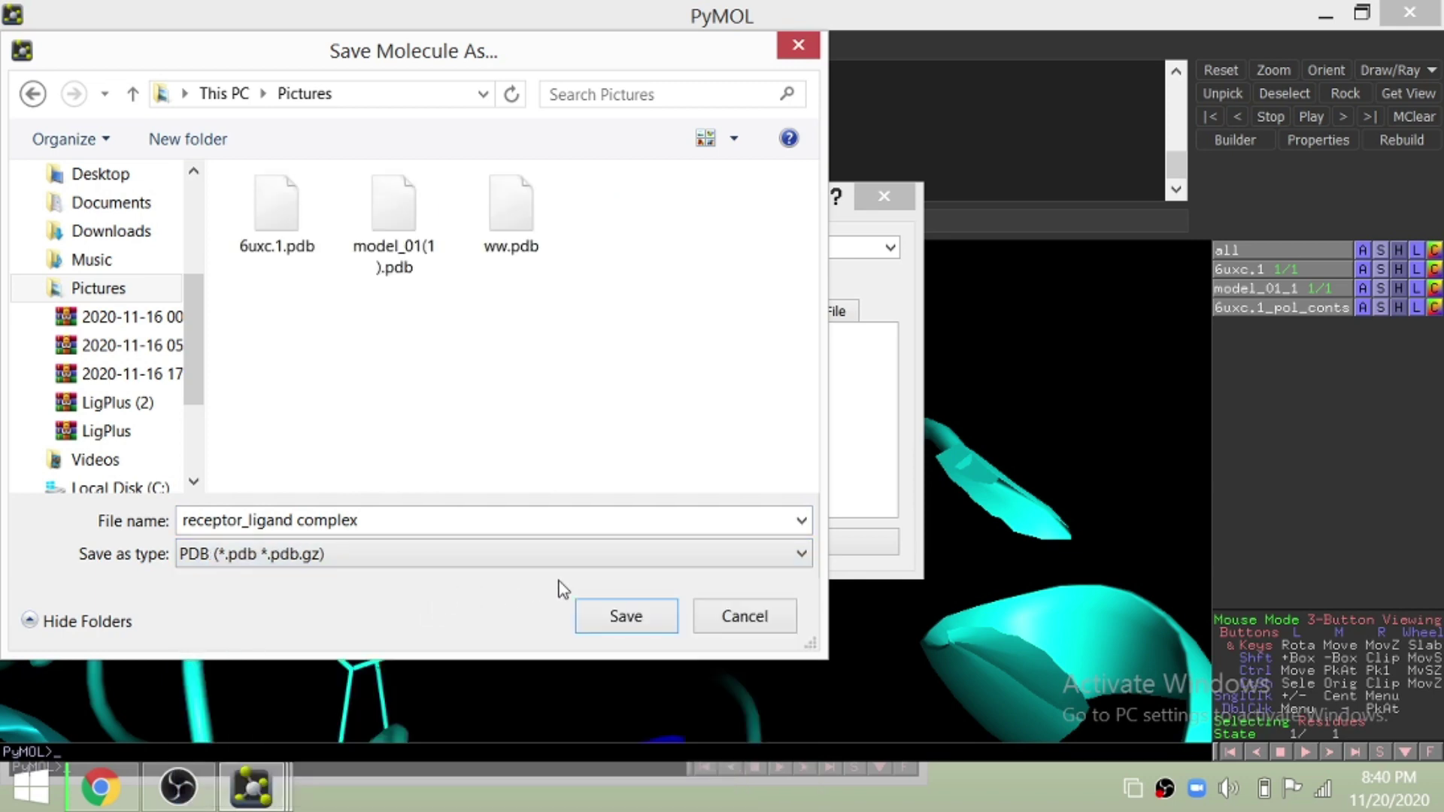
click(612, 620)
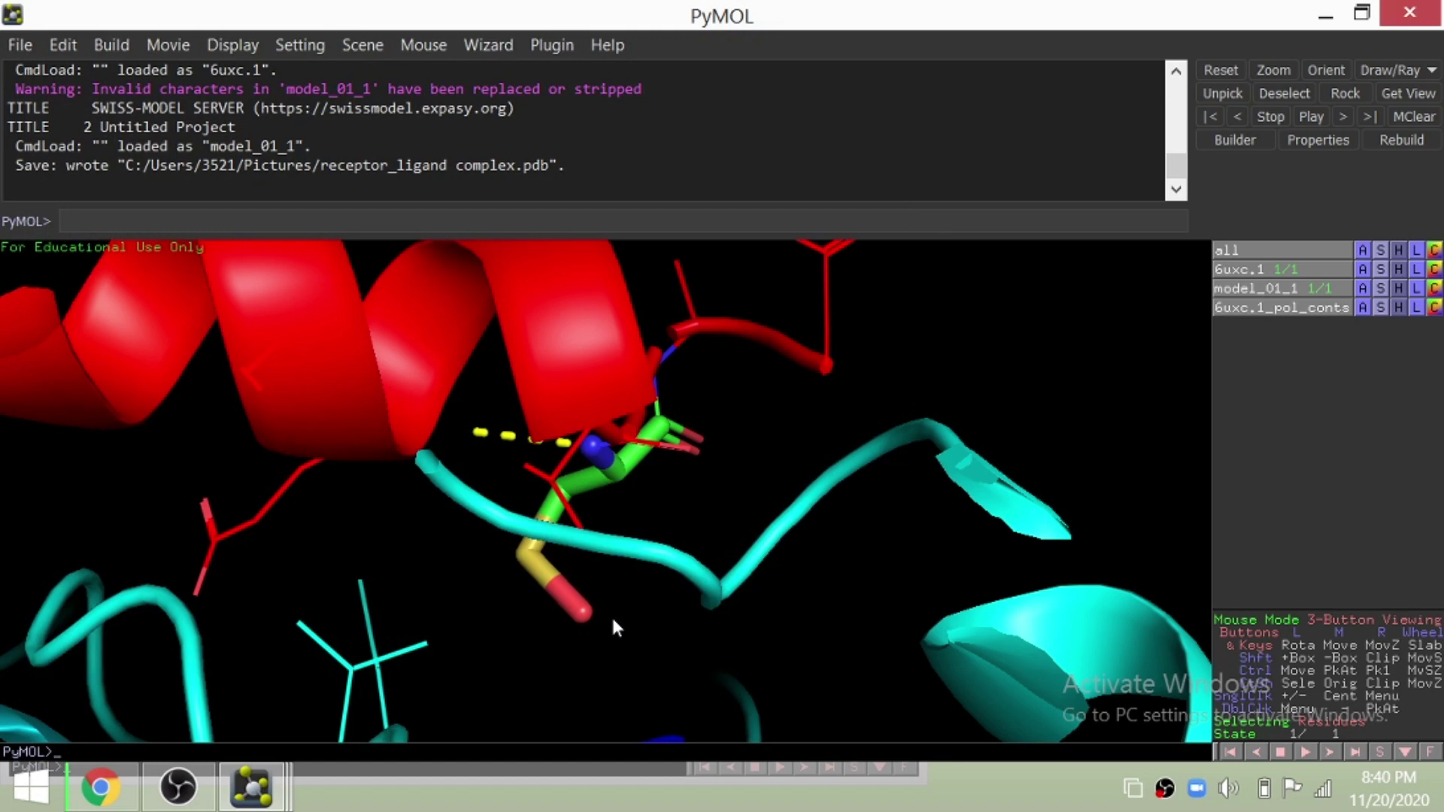
- Minimize both PyMOL windows and open the Pictures folder in a maximized File Explorer window
click(1326, 14)
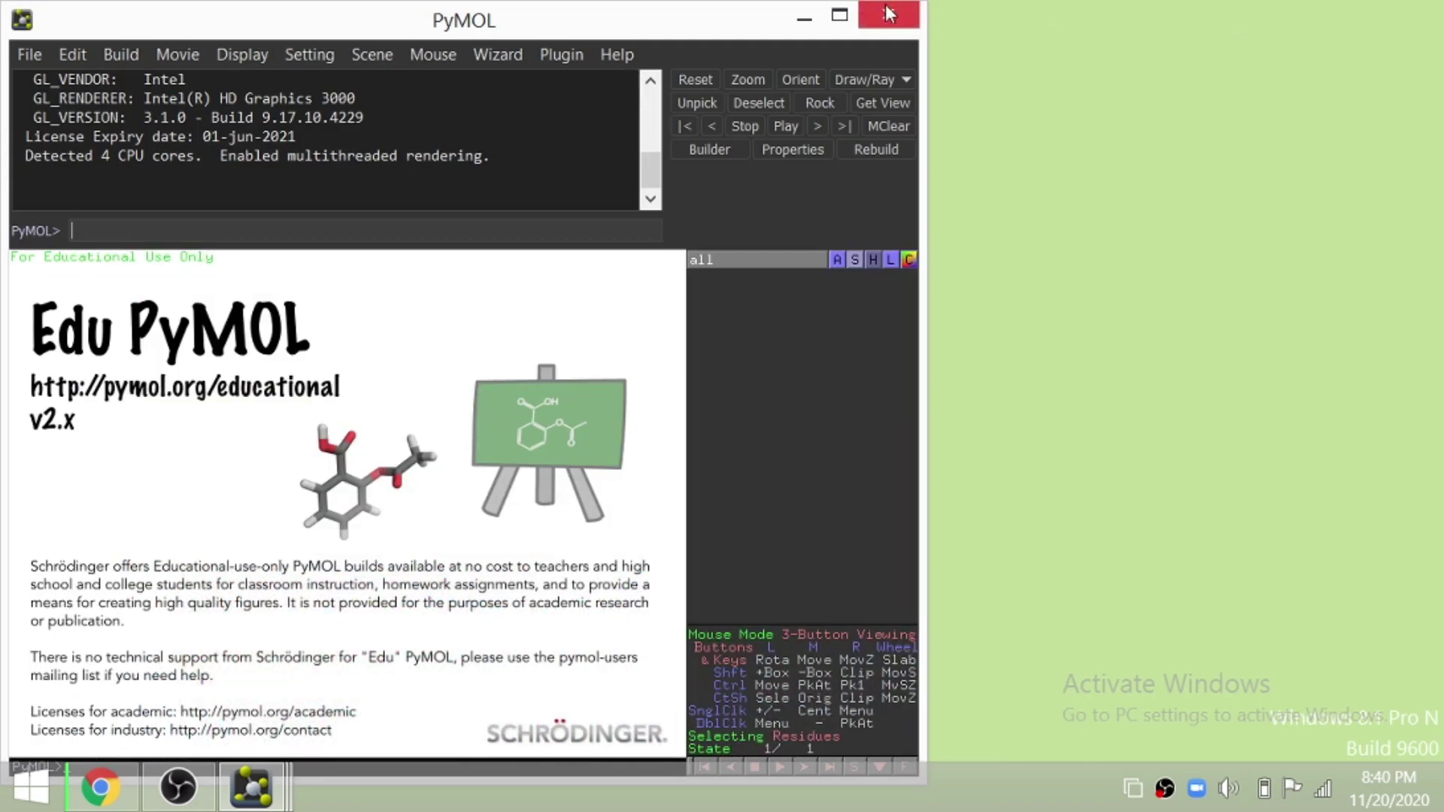
click(804, 17)
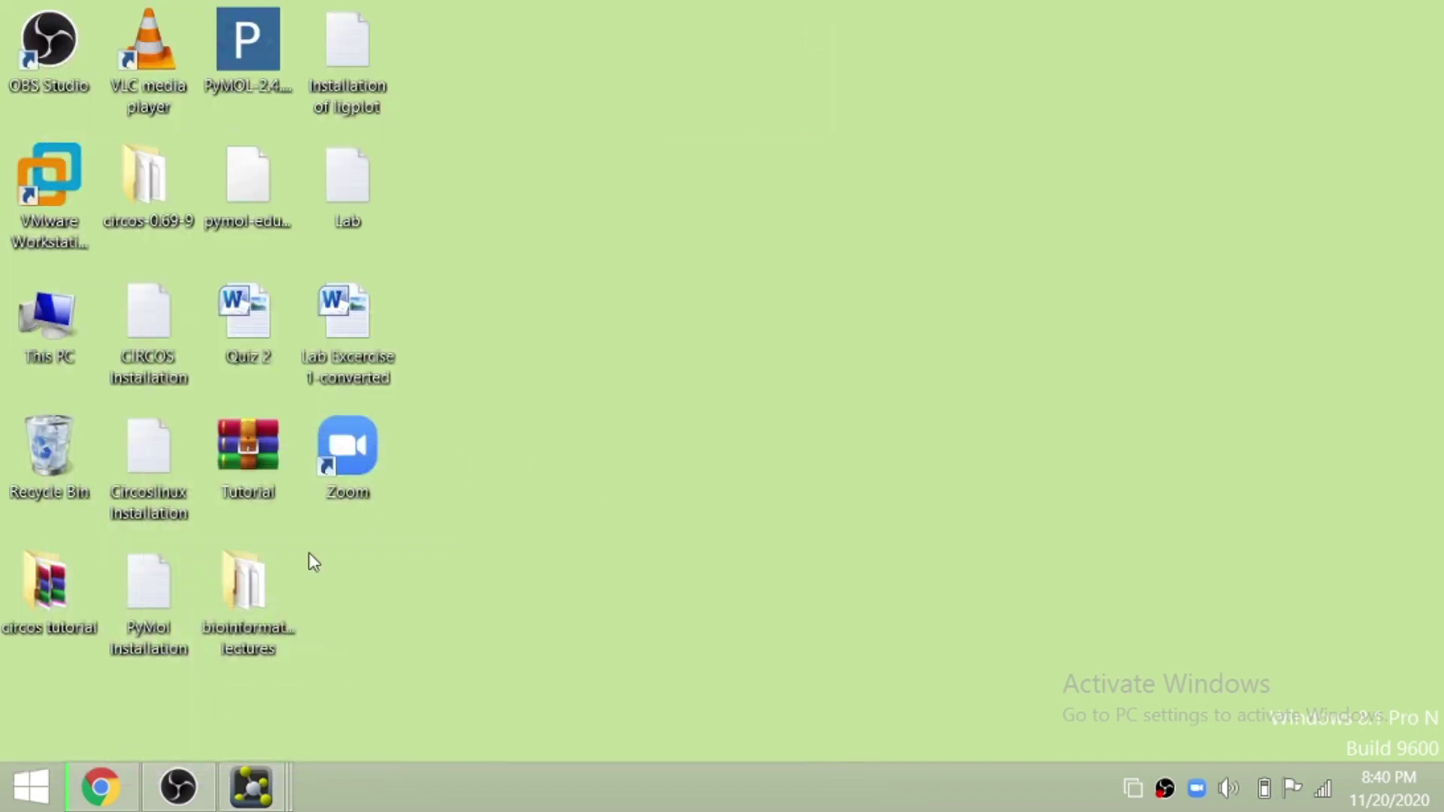
double_click(61, 350)
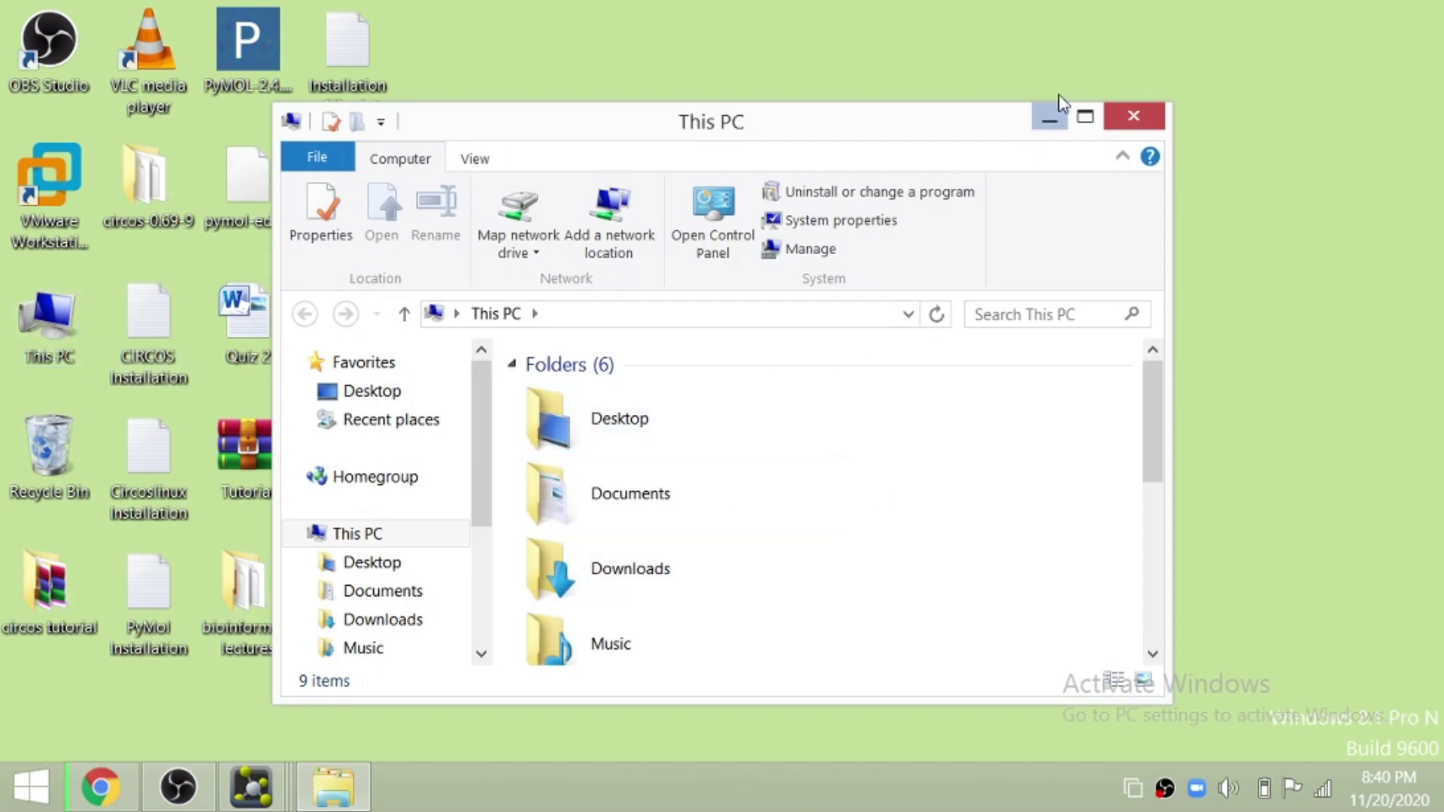
click(1088, 119)
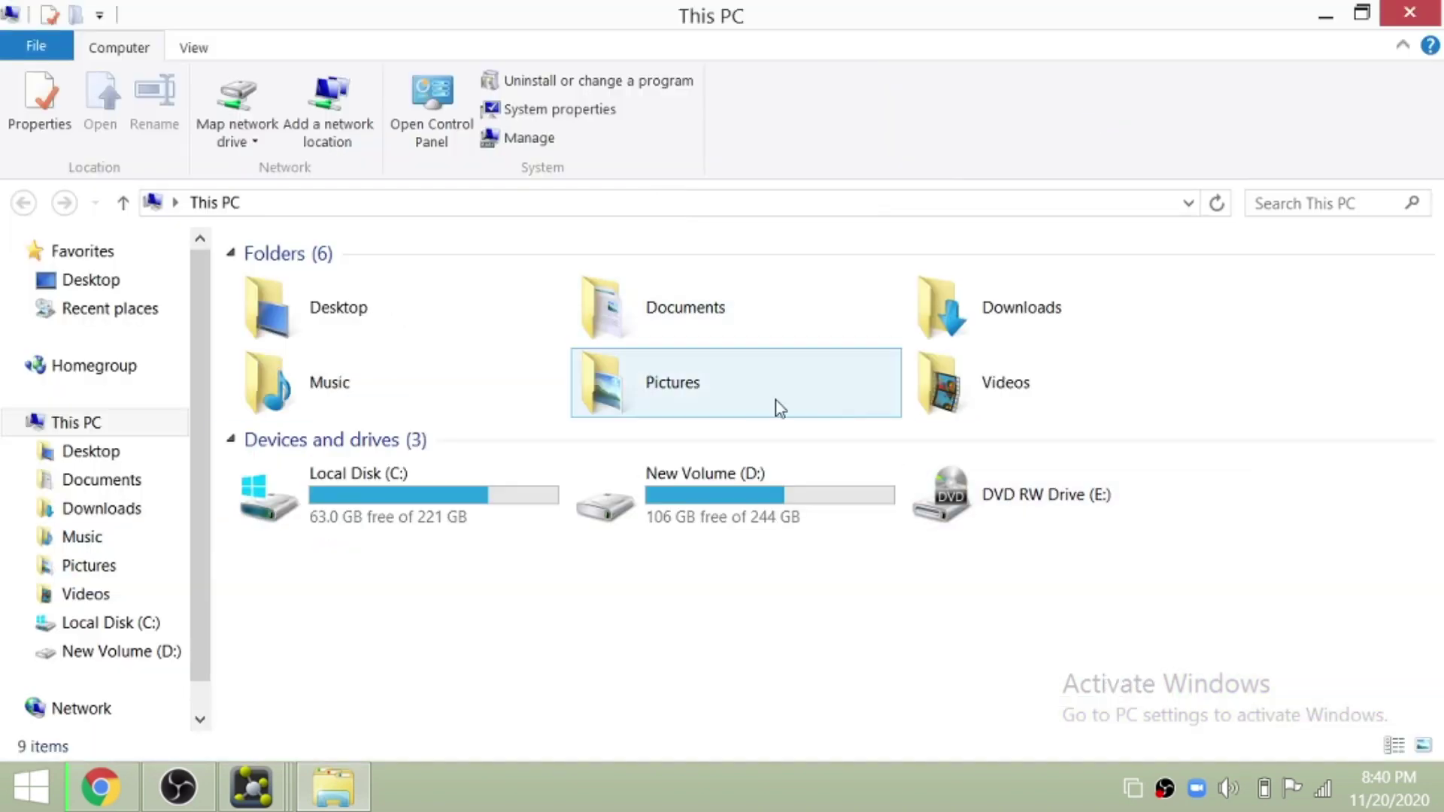
double_click(679, 385)
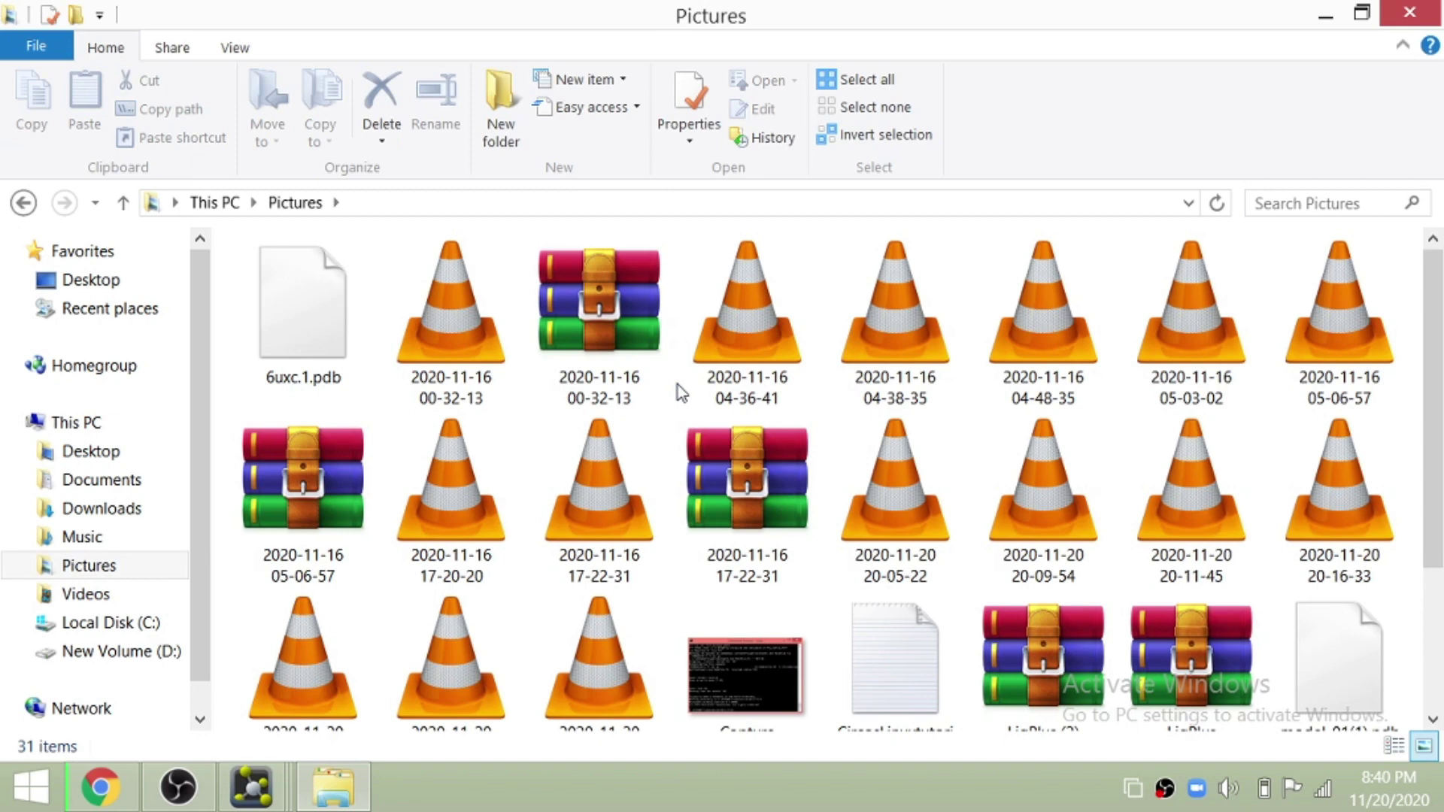
drag(1435, 413, 1433, 583)
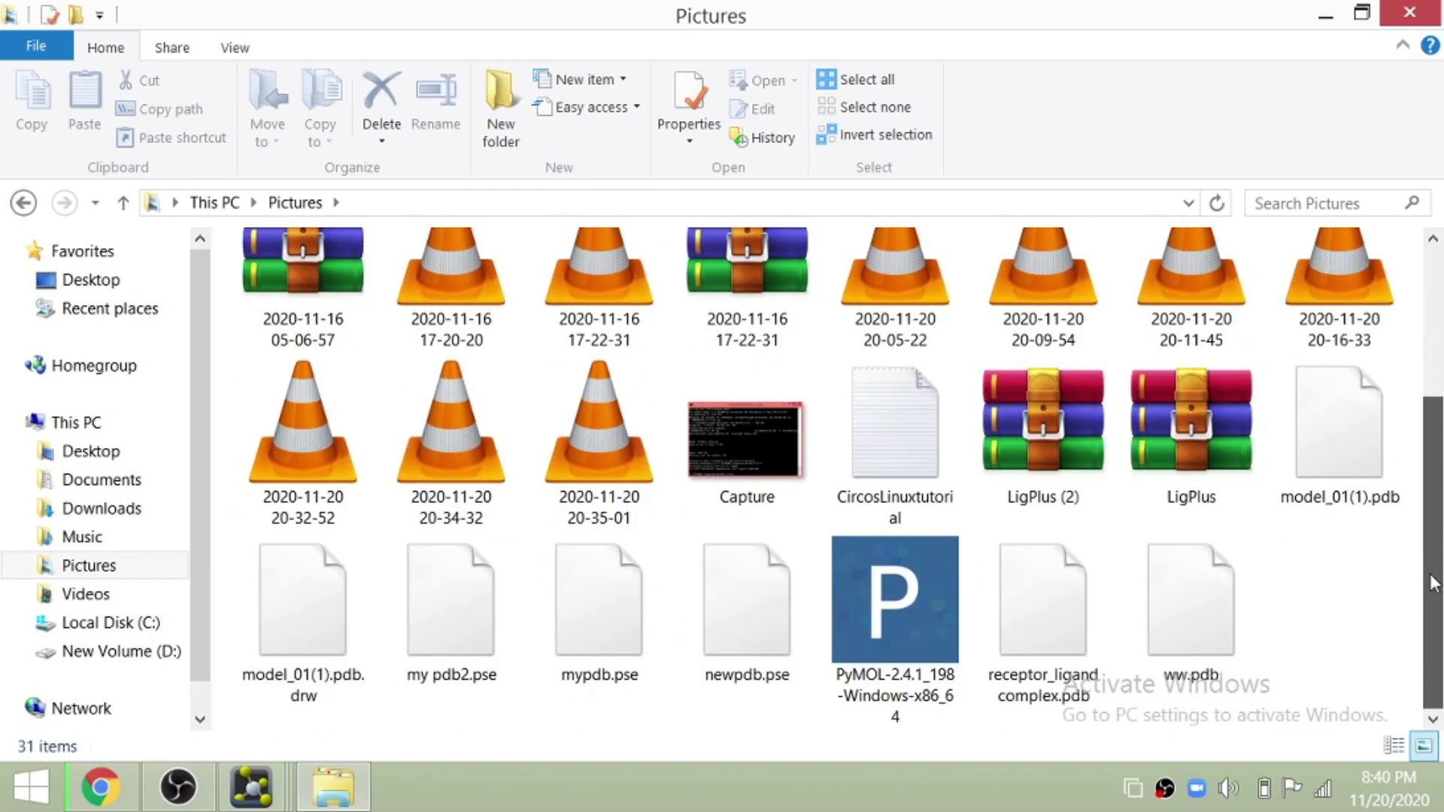
- Extract the LigPlus (2) archive into the Pictures folder and open the extracted LigPlus folder
click(1046, 478)
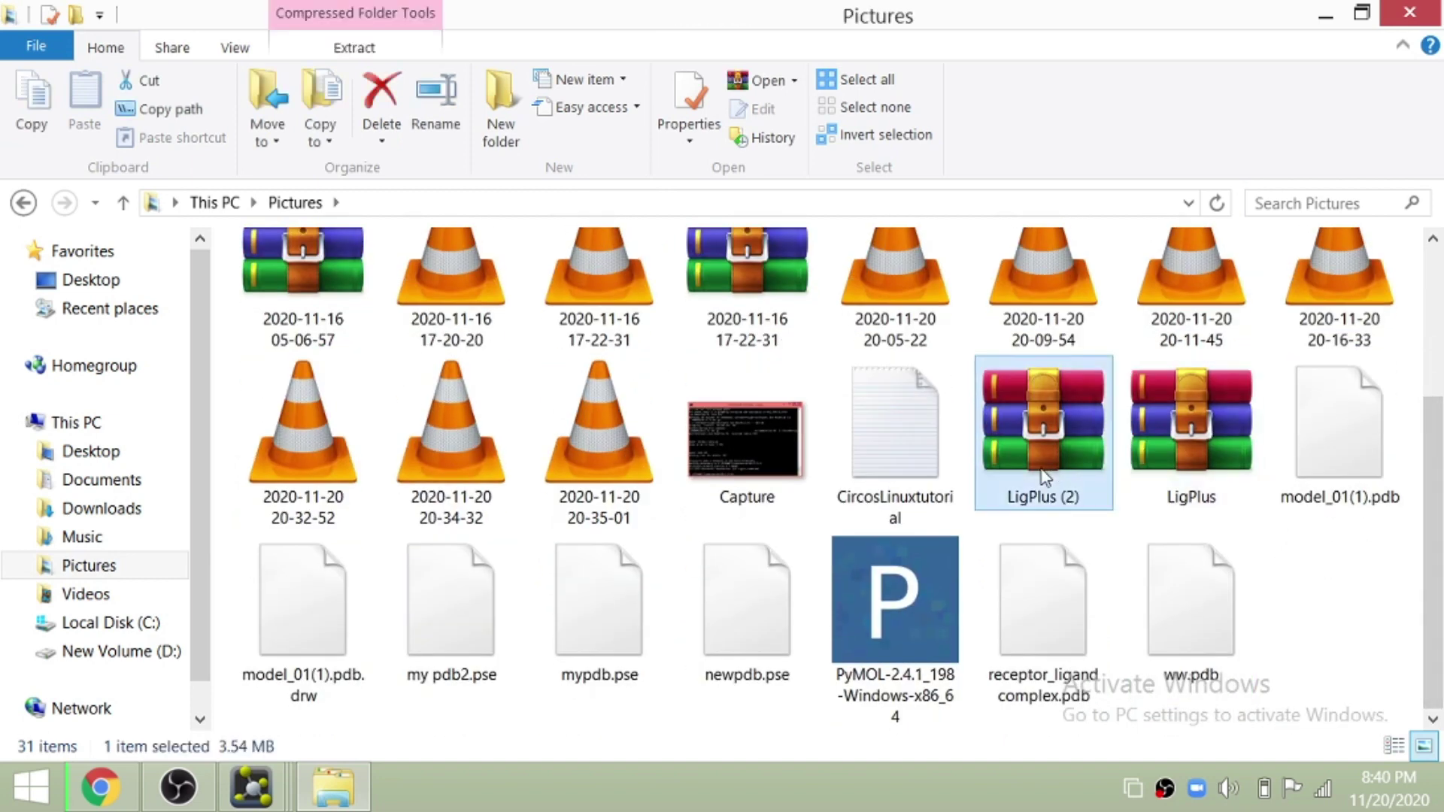
right_click(1046, 478)
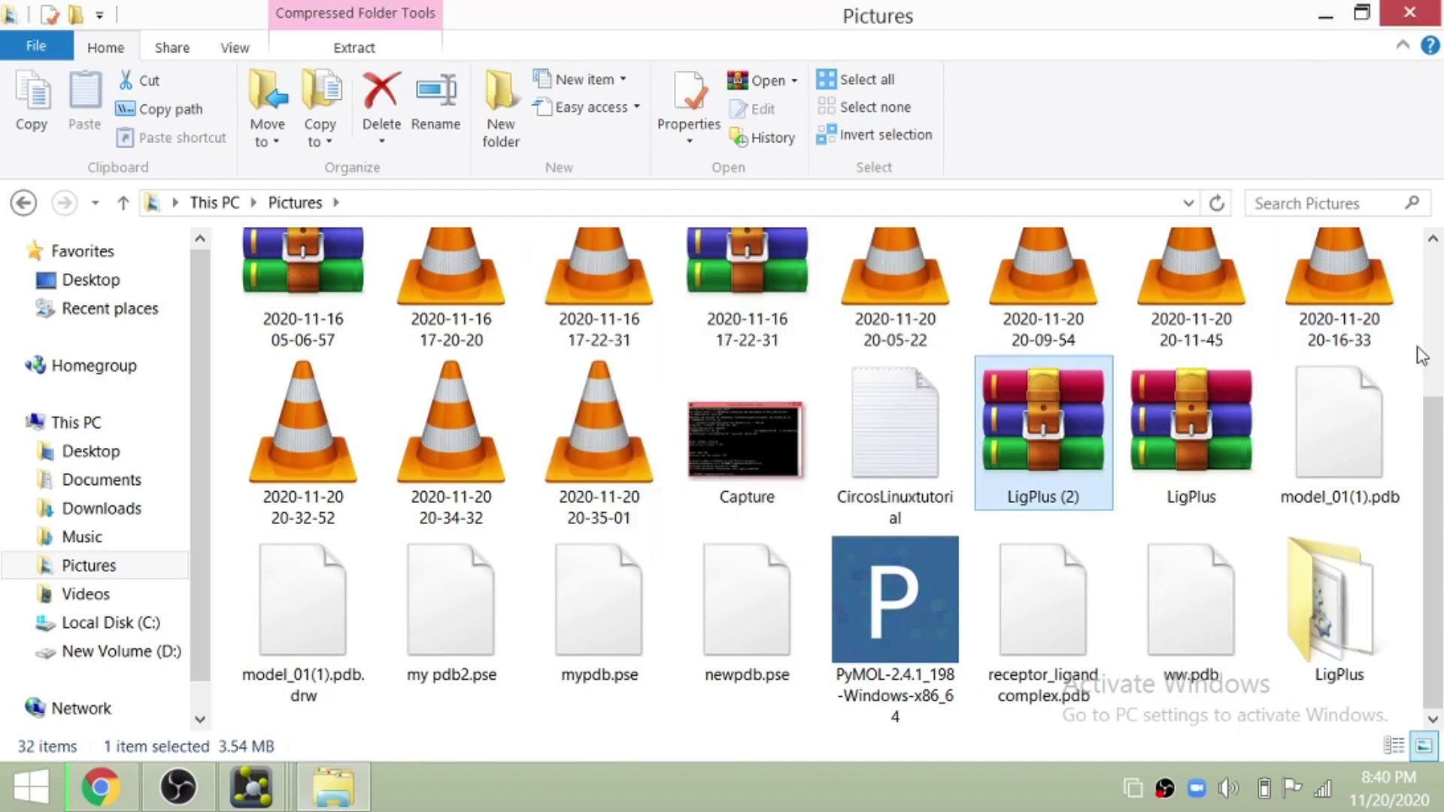
double_click(1335, 595)
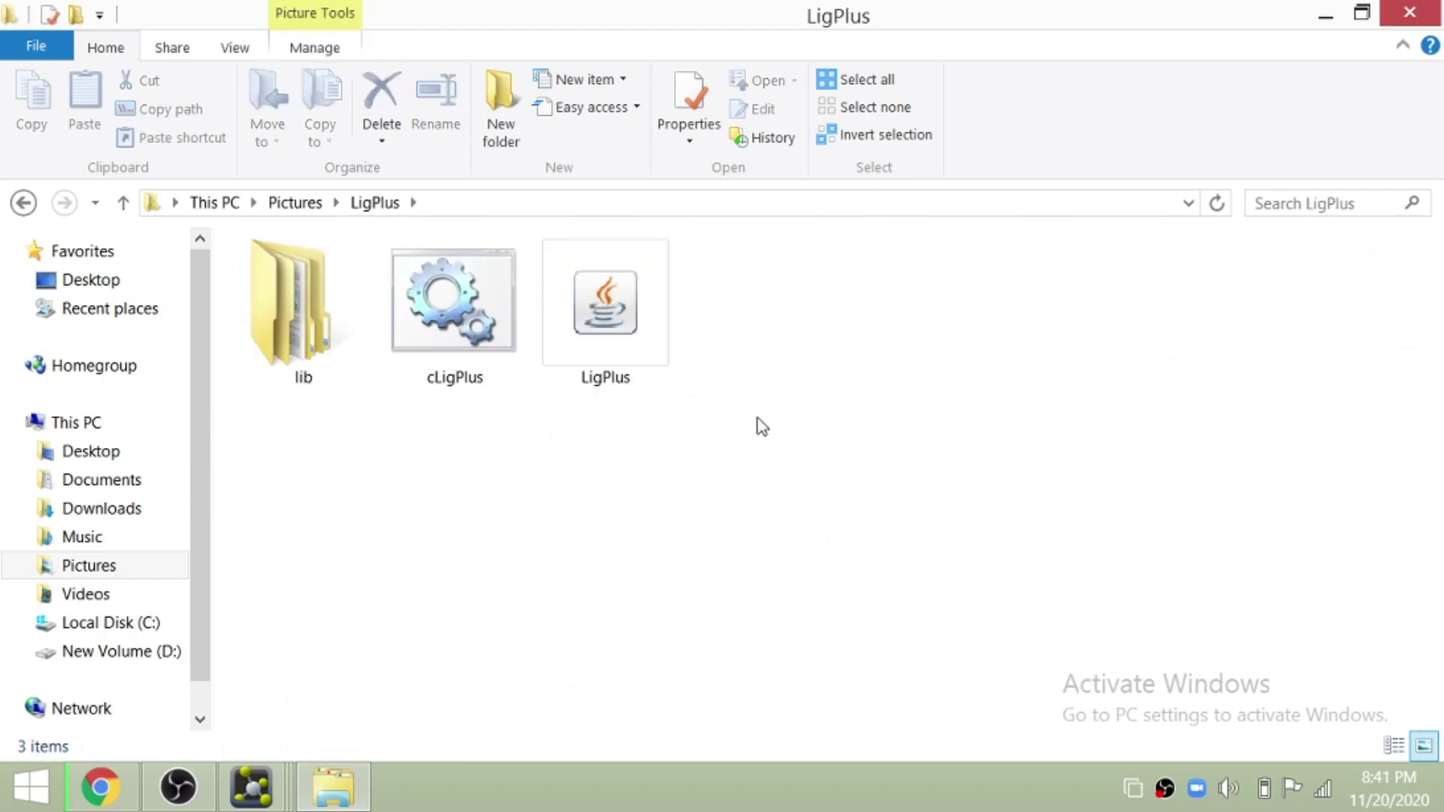
- Launch the LigPlus file with Java and continue past the first-run notice to the paths form
right_click(571, 277)
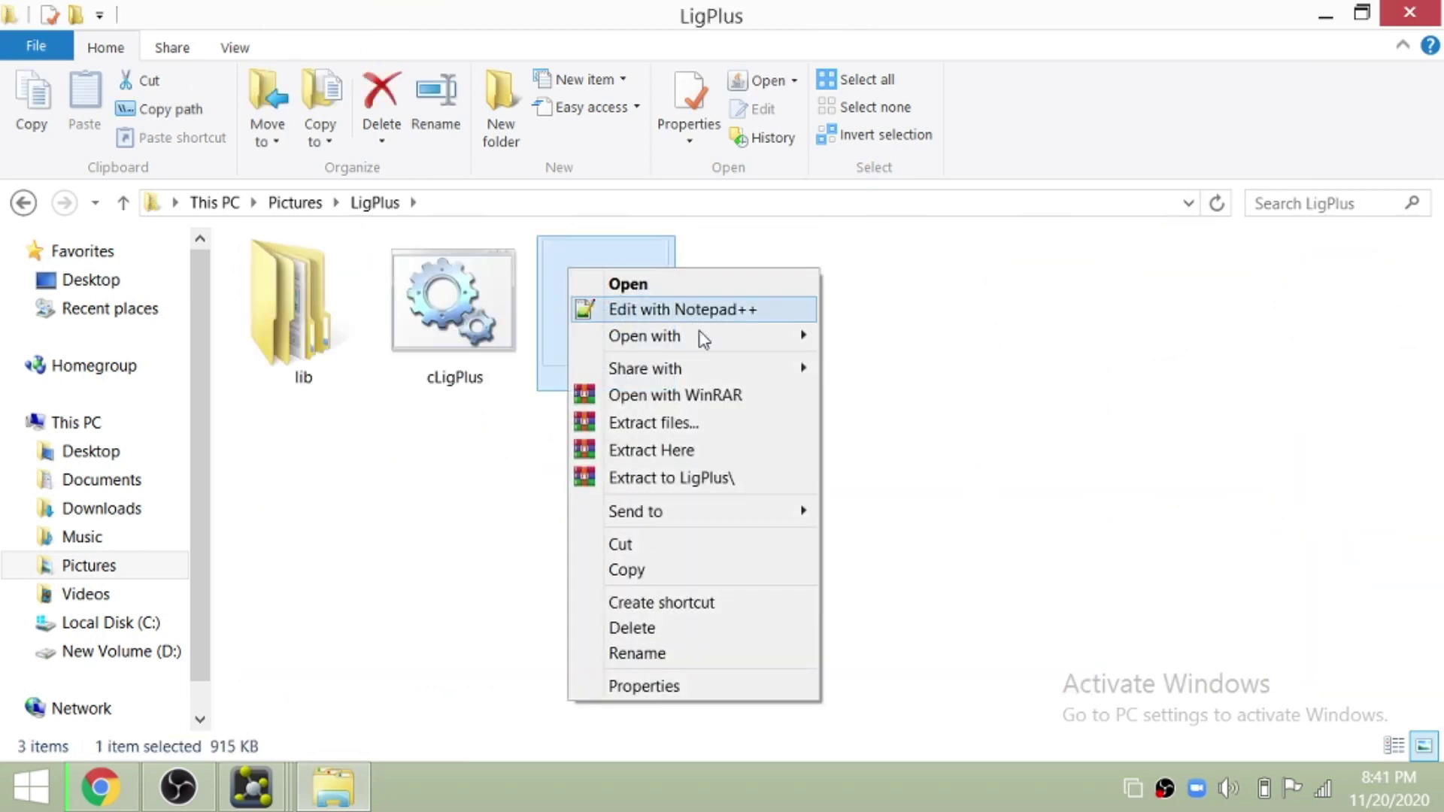
mouse_move(722, 345)
click(888, 345)
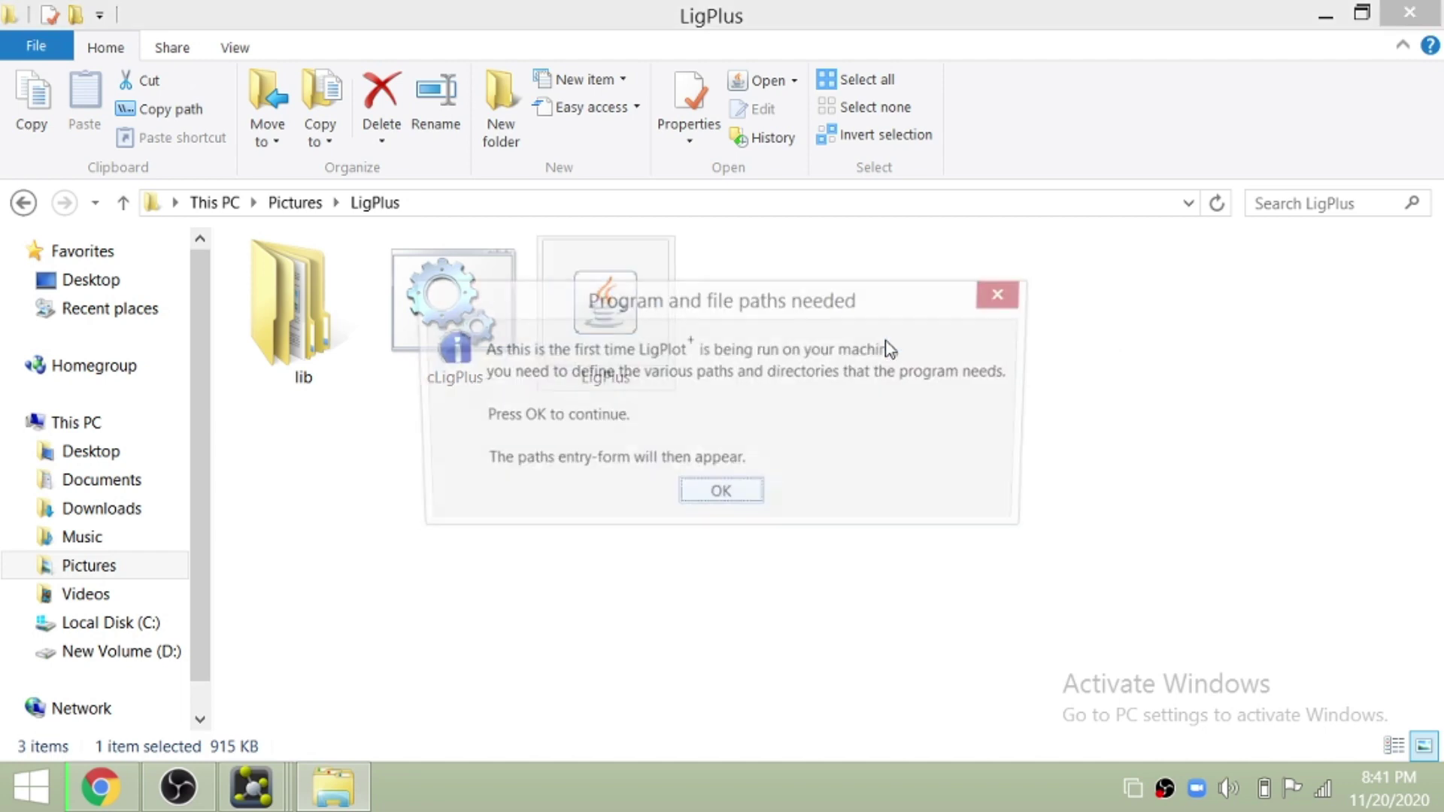
click(722, 496)
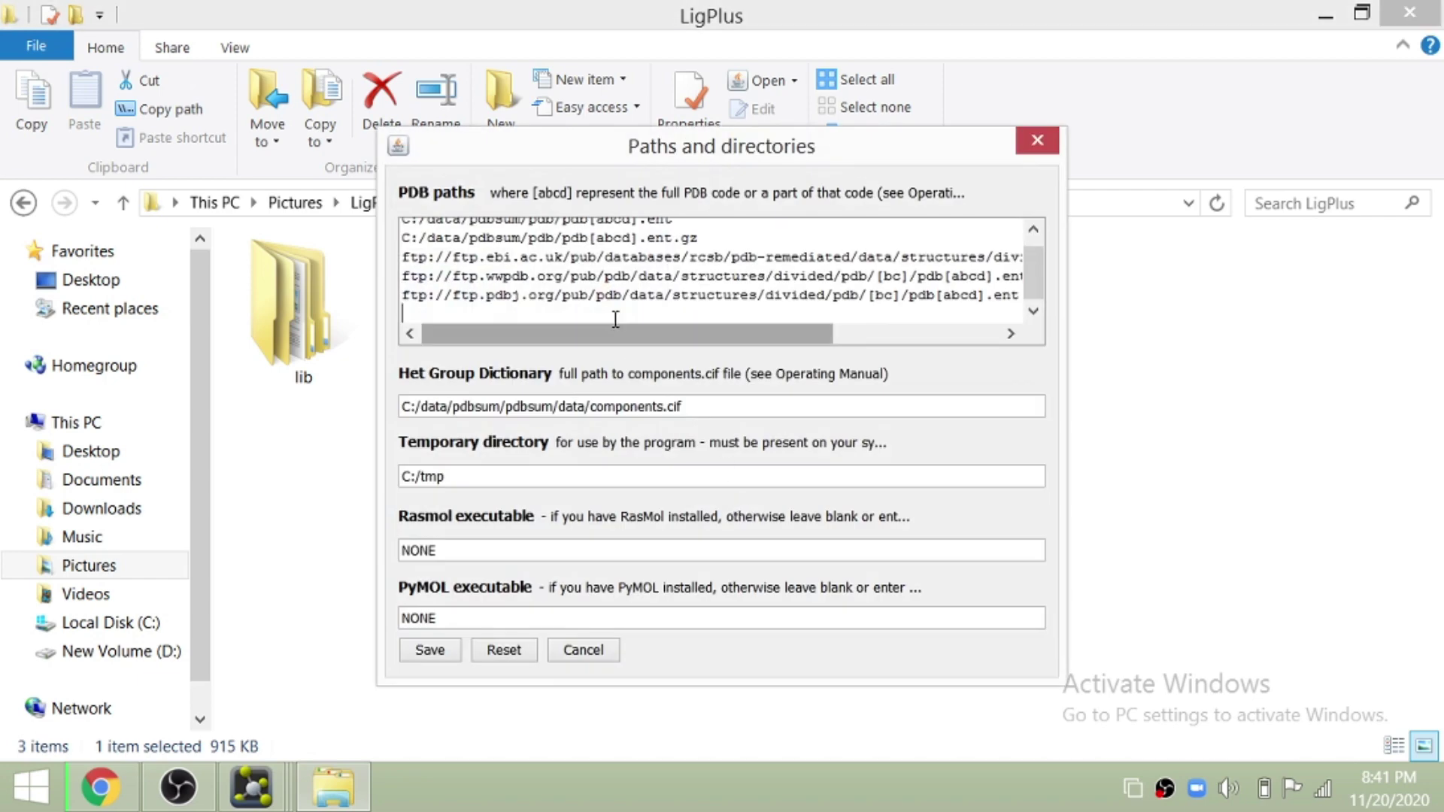
- Clear the default path from the Temporary directory field of the paths form
drag(734, 338, 681, 393)
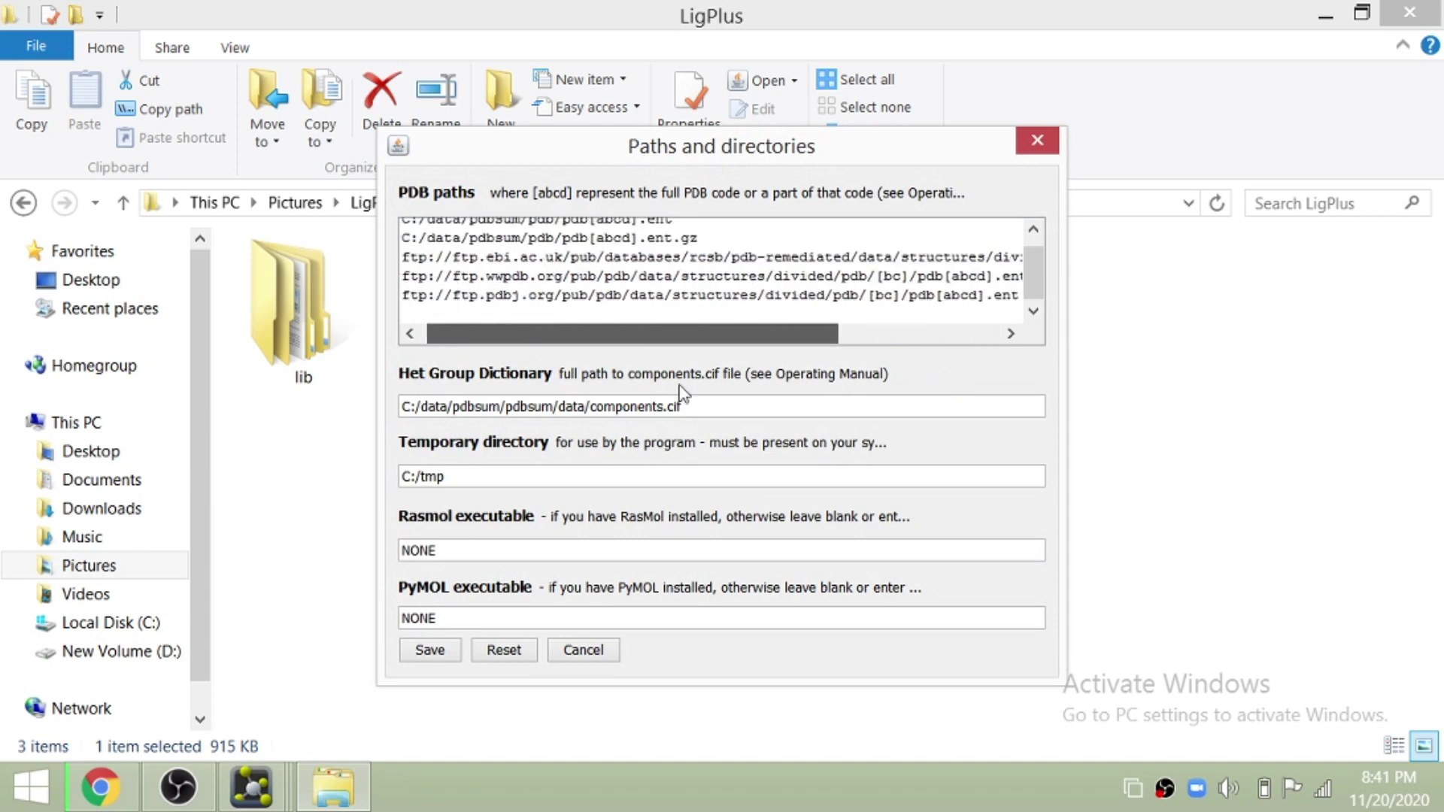
click(563, 479)
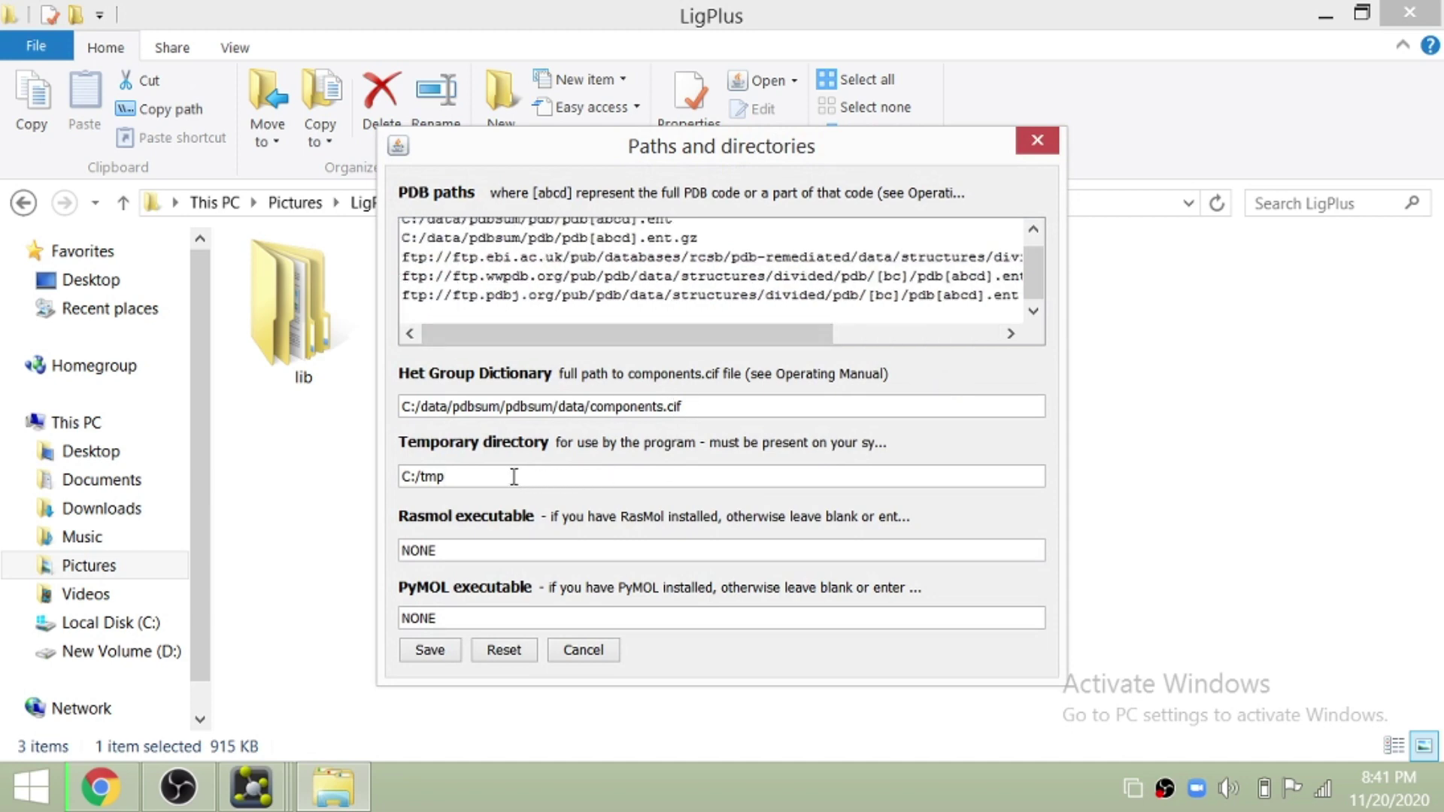
key(BackSpace)
key(BackSpace)
- Show the full path of the LigPlus folder in File Explorer, then minimize the window
click(359, 211)
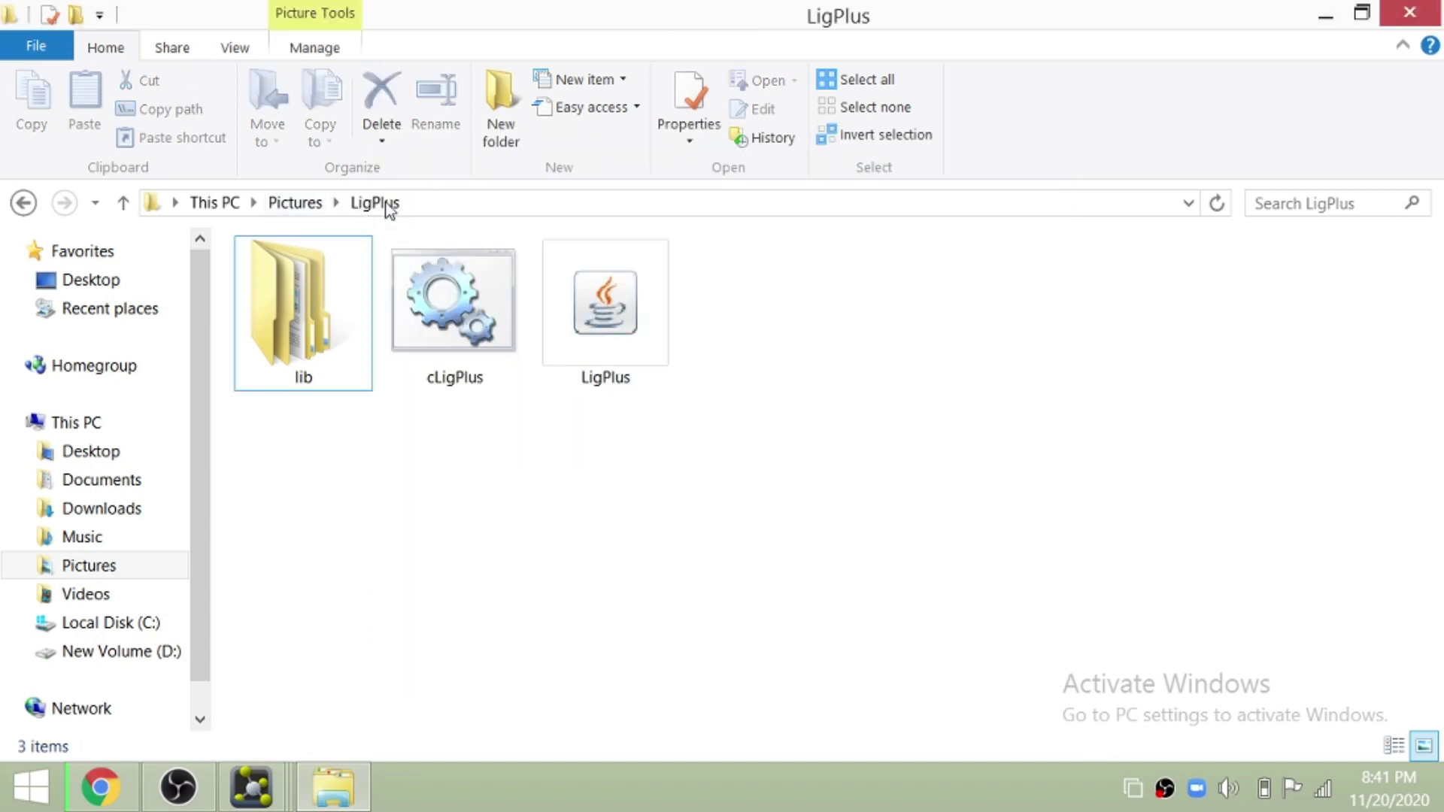
click(413, 203)
click(416, 204)
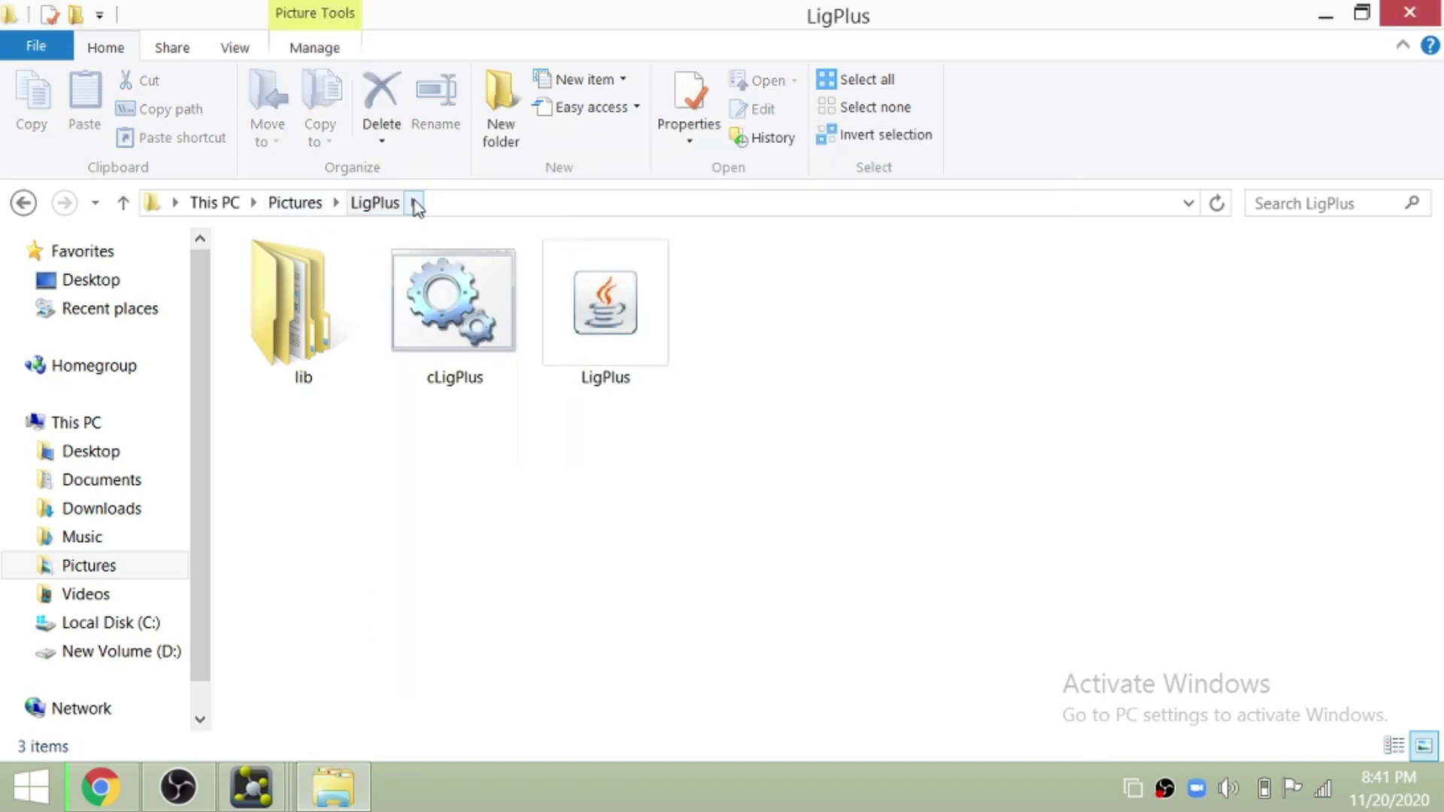
click(1188, 203)
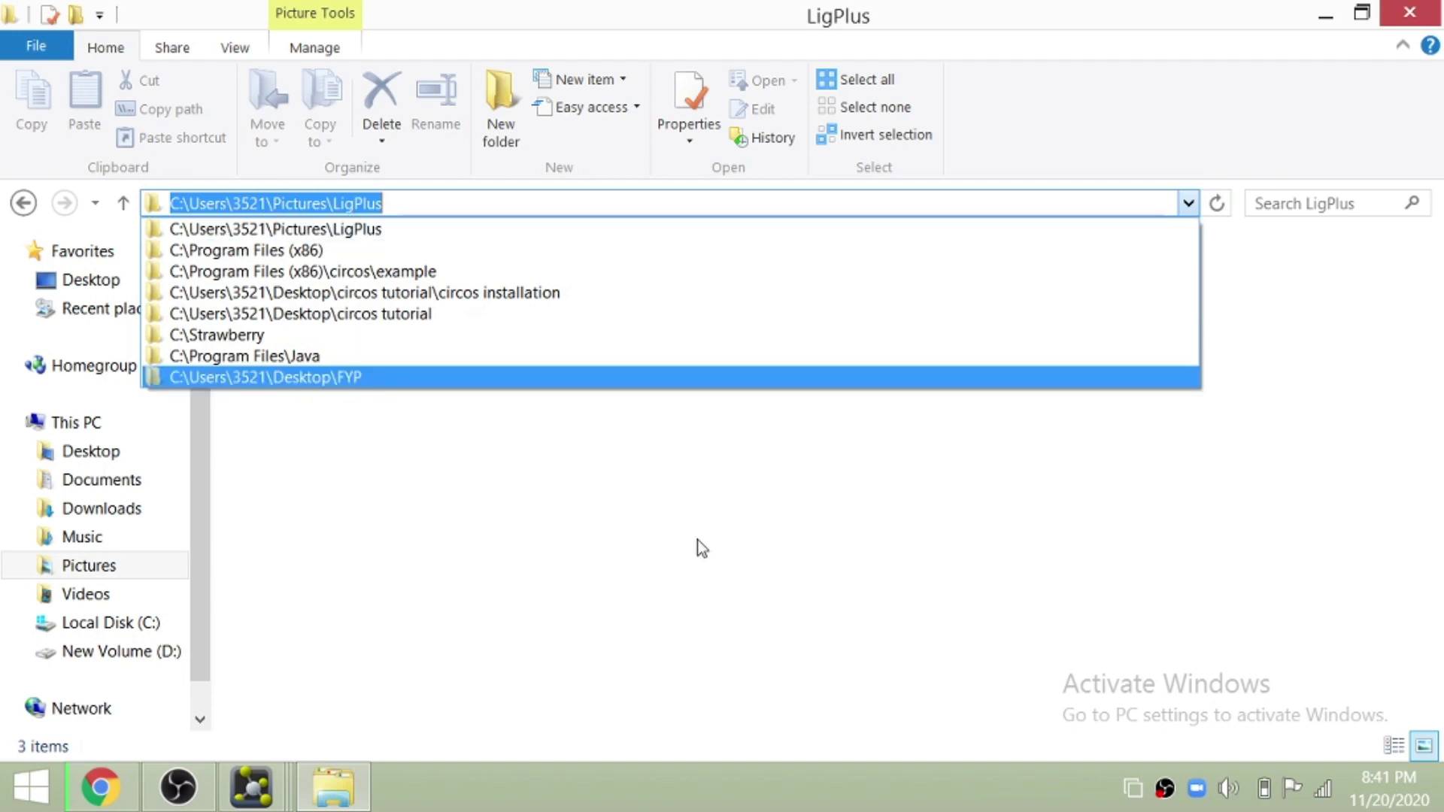
click(1326, 21)
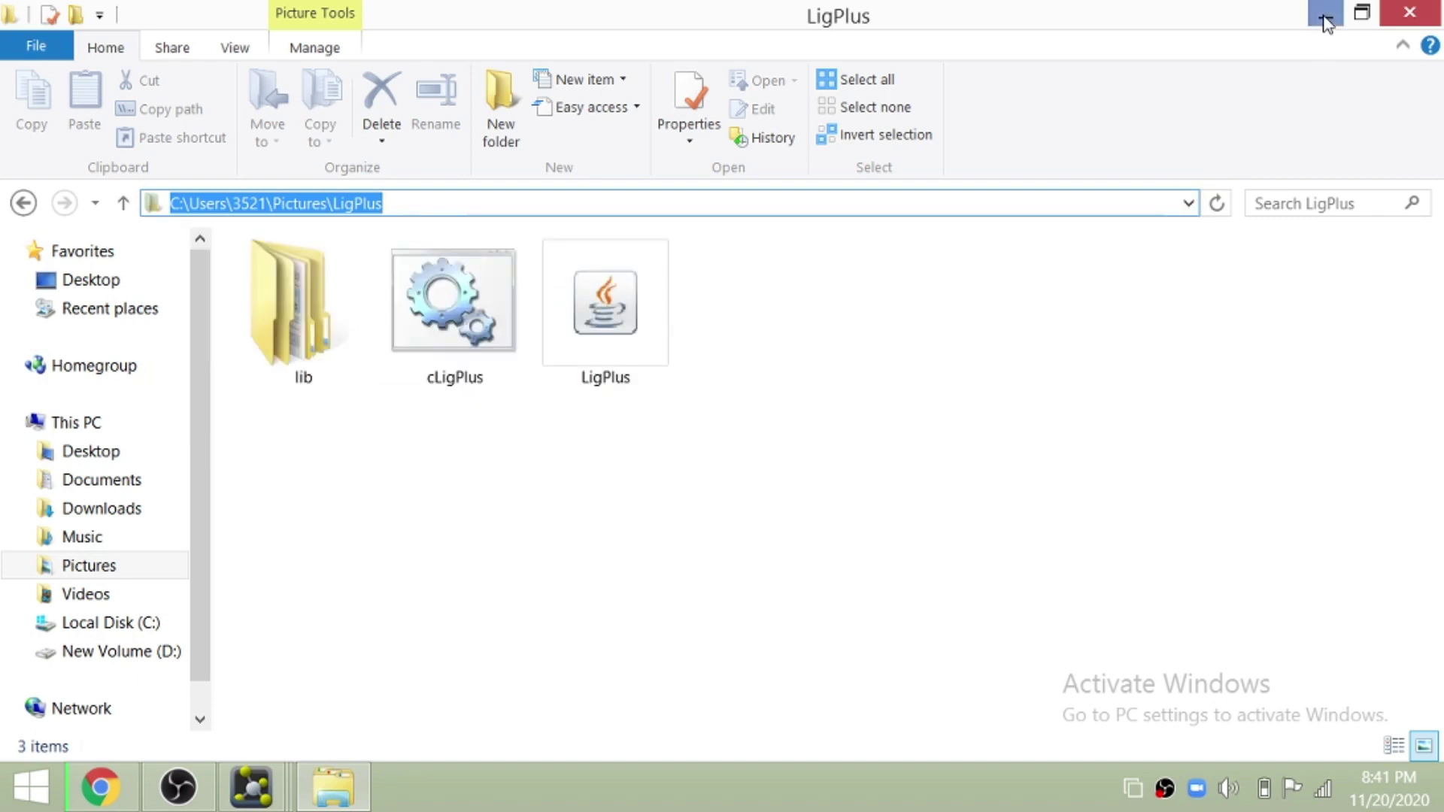
click(1327, 21)
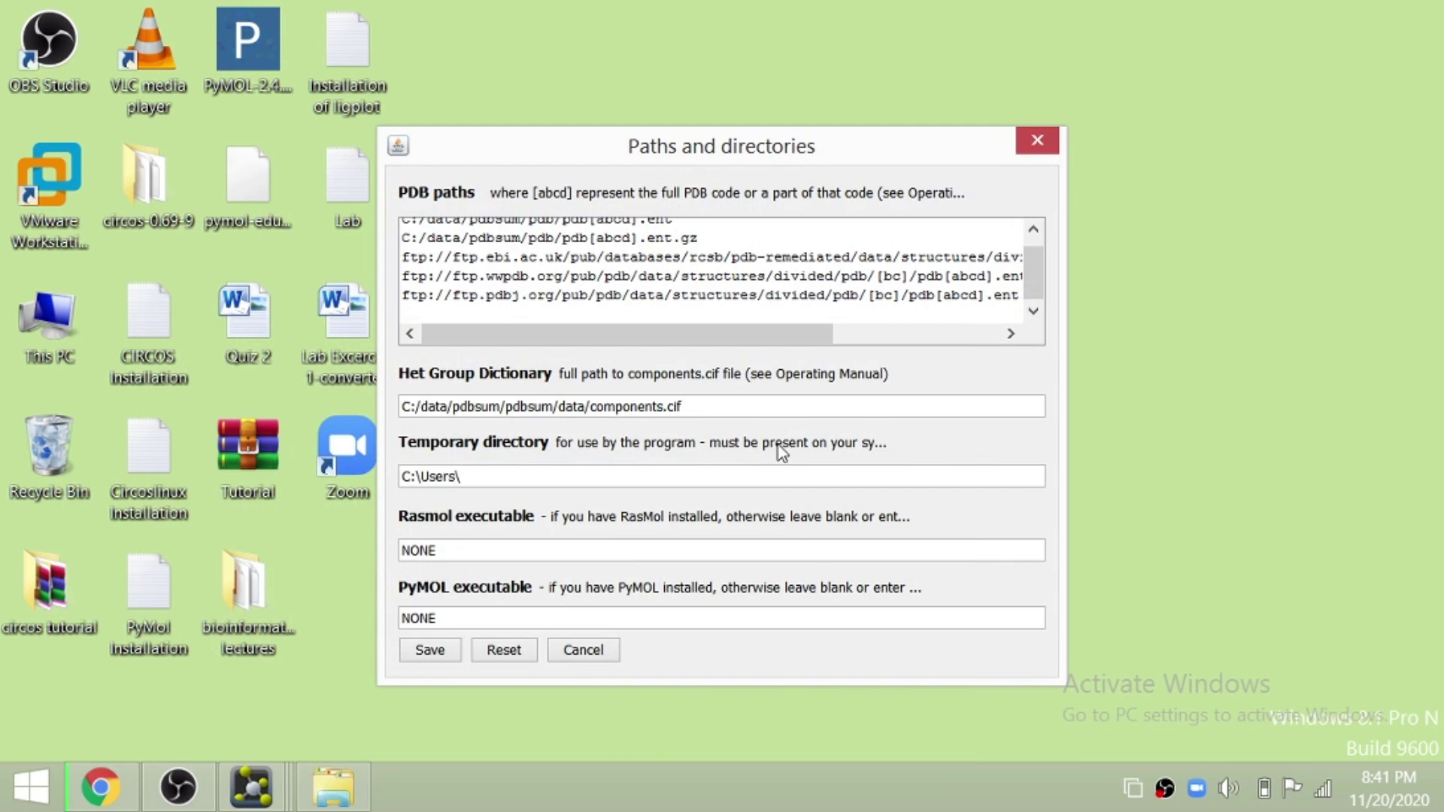
- Set the temporary directory to C:\Users\3521\Pictures\LigPlus, save the paths, and acknowledge the saved parameters
text(3521\Pictures\LigPlus)
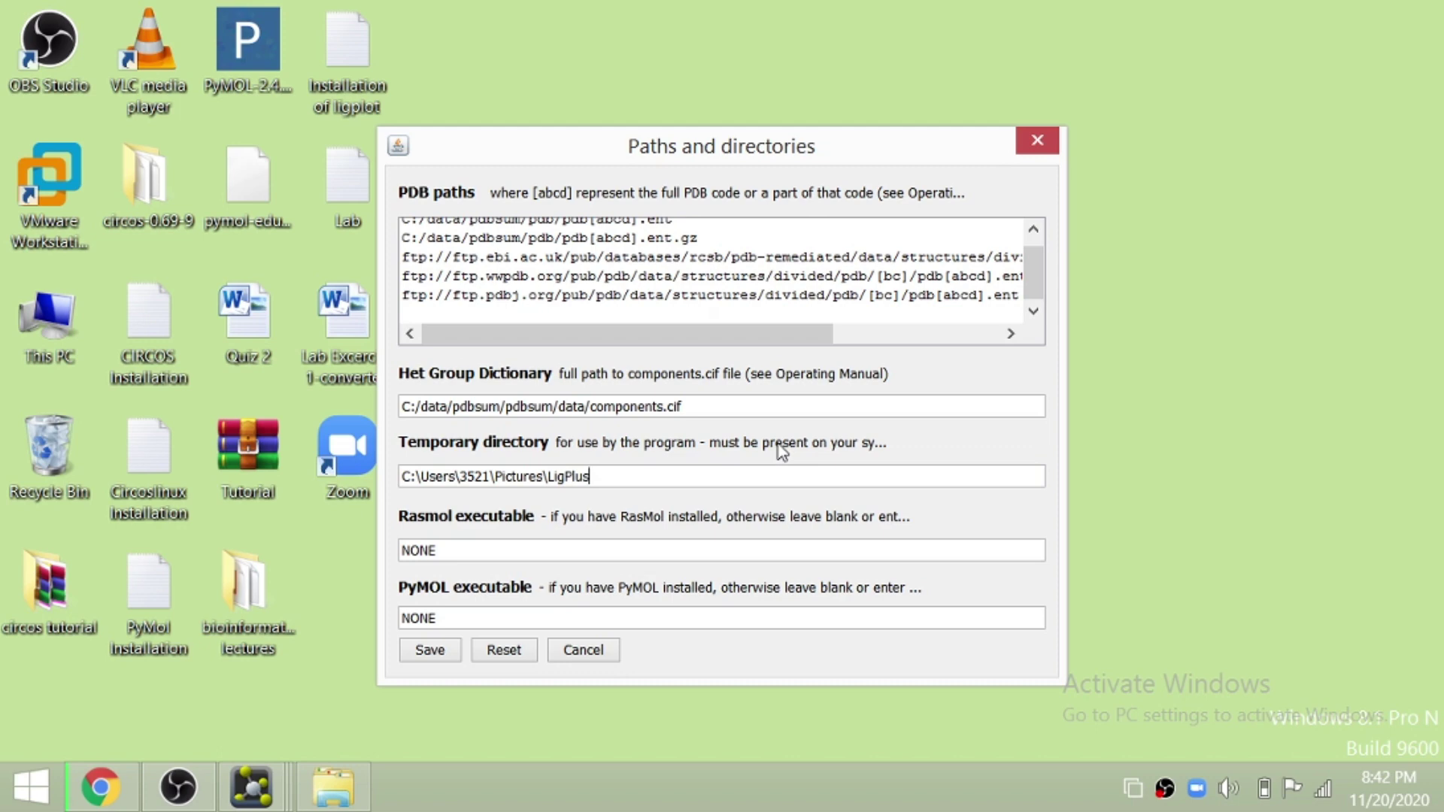
click(442, 654)
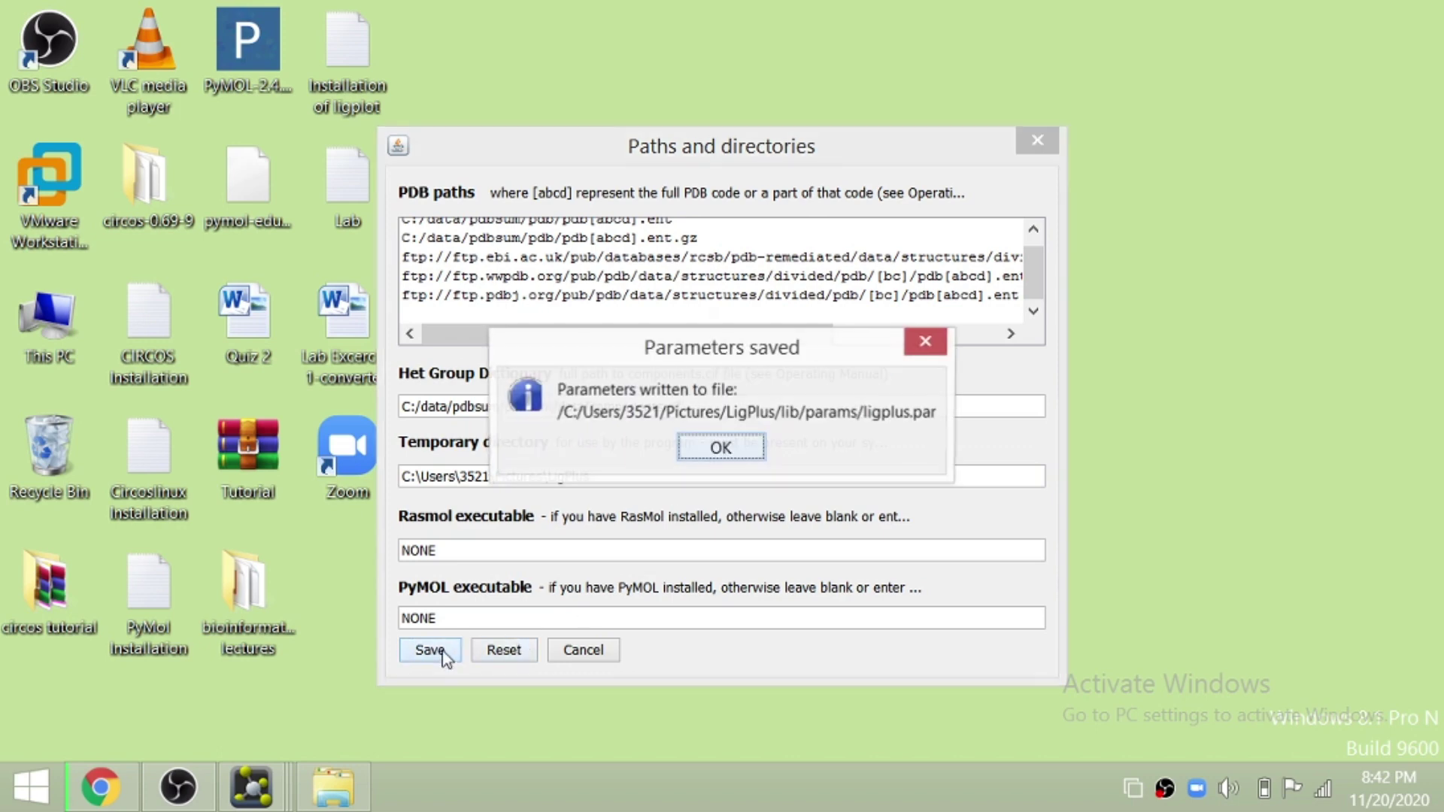
click(728, 449)
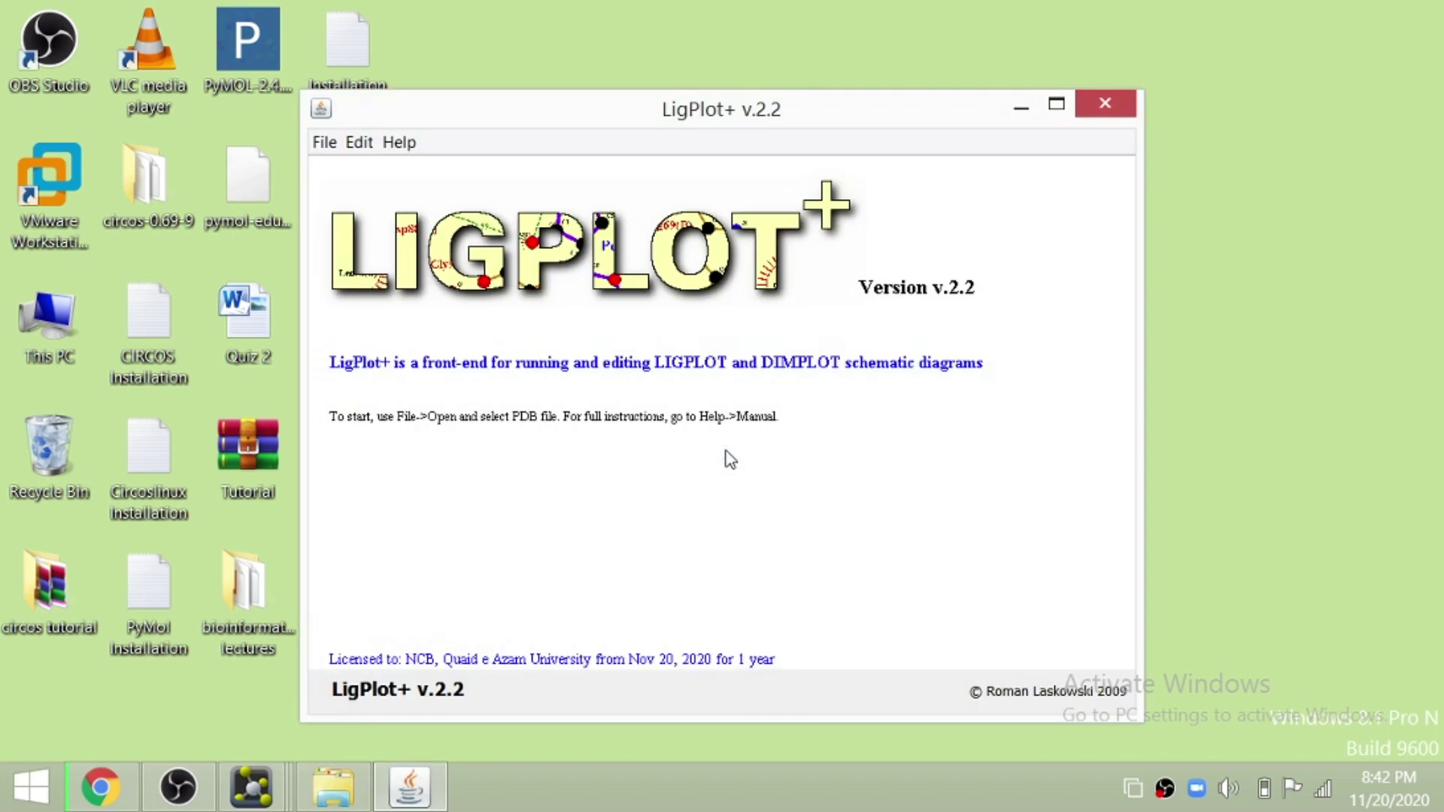
- Browse for a PDB file to open and select receptor_ligand complex.pdb in the Pictures folder
click(319, 146)
mouse_move(359, 142)
mouse_move(316, 147)
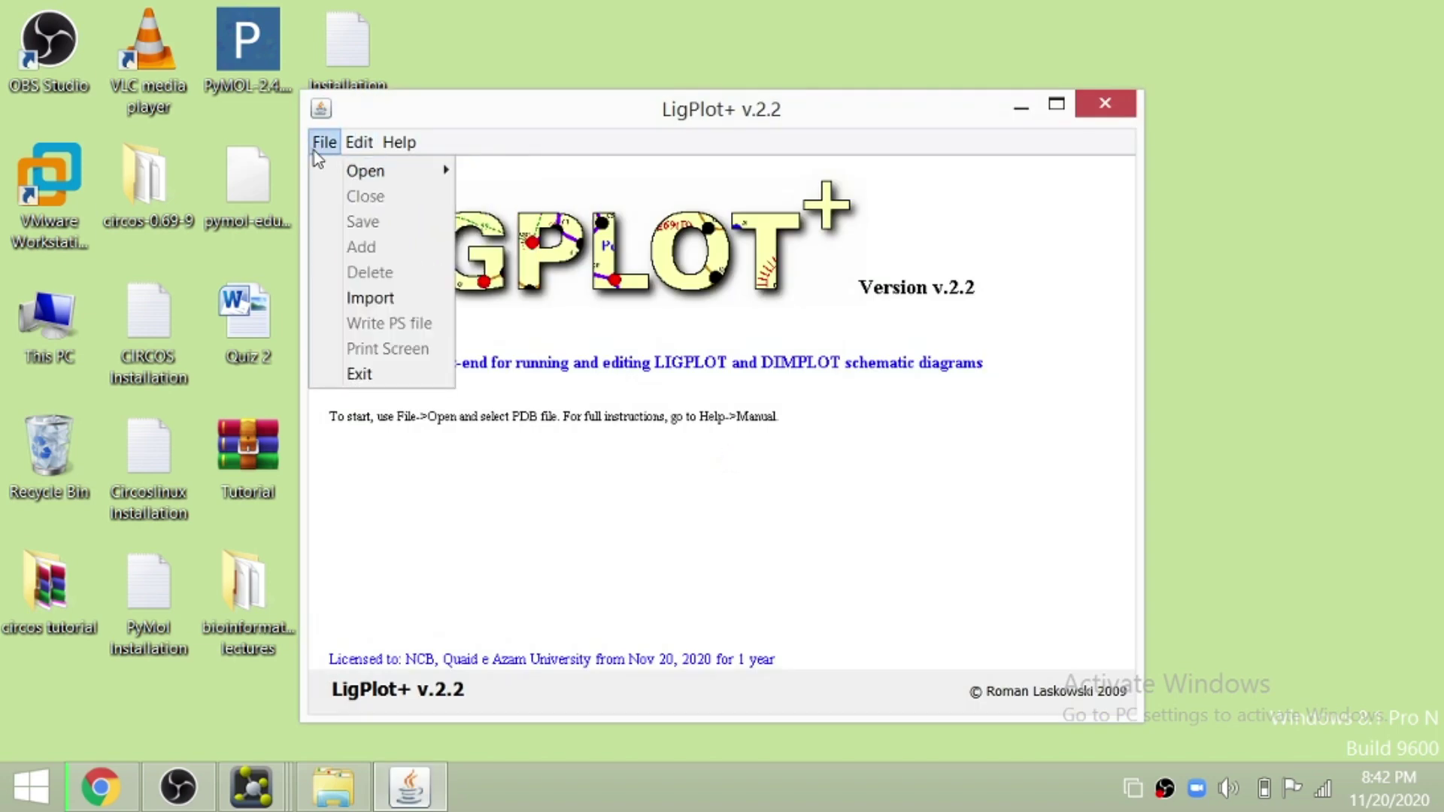
mouse_move(346, 173)
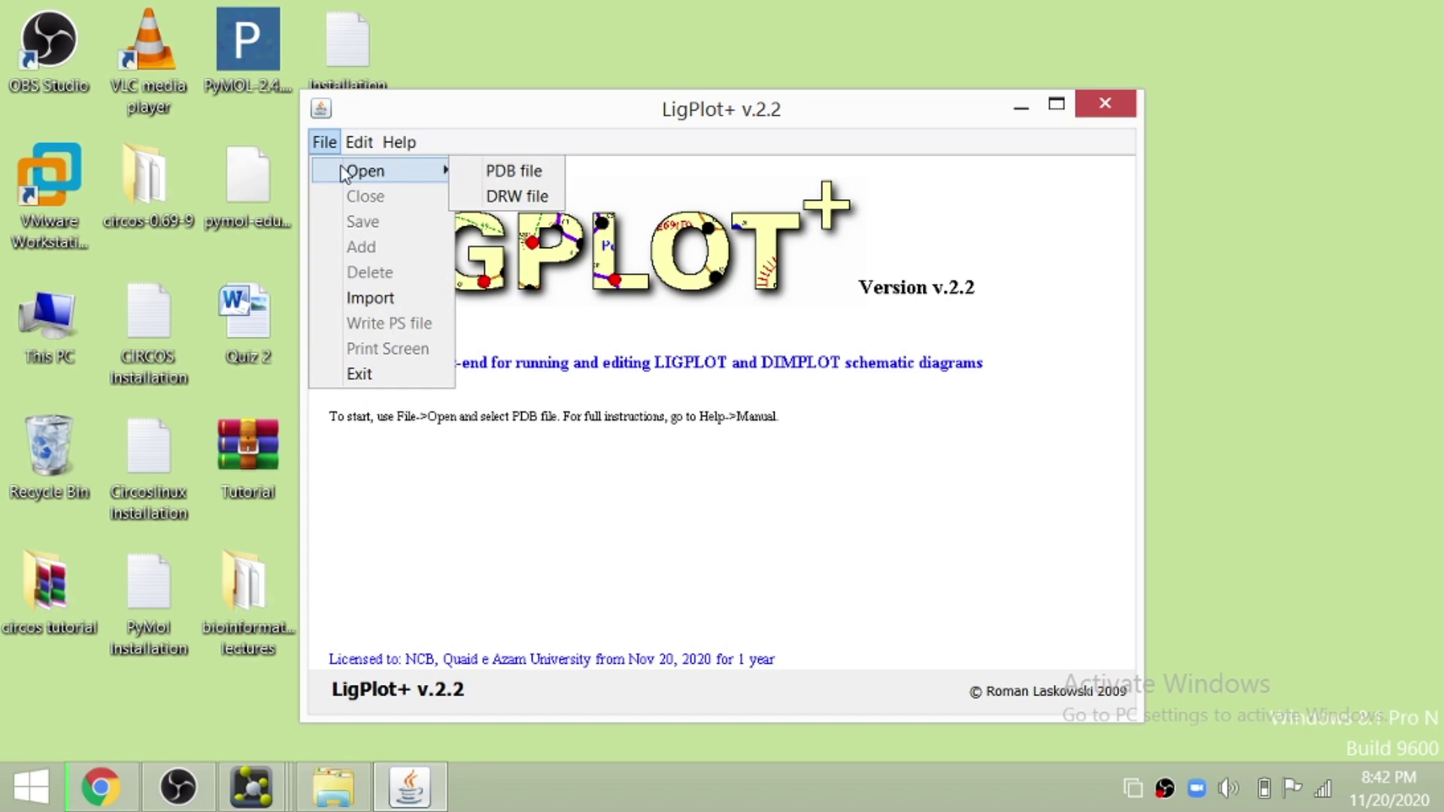
click(486, 176)
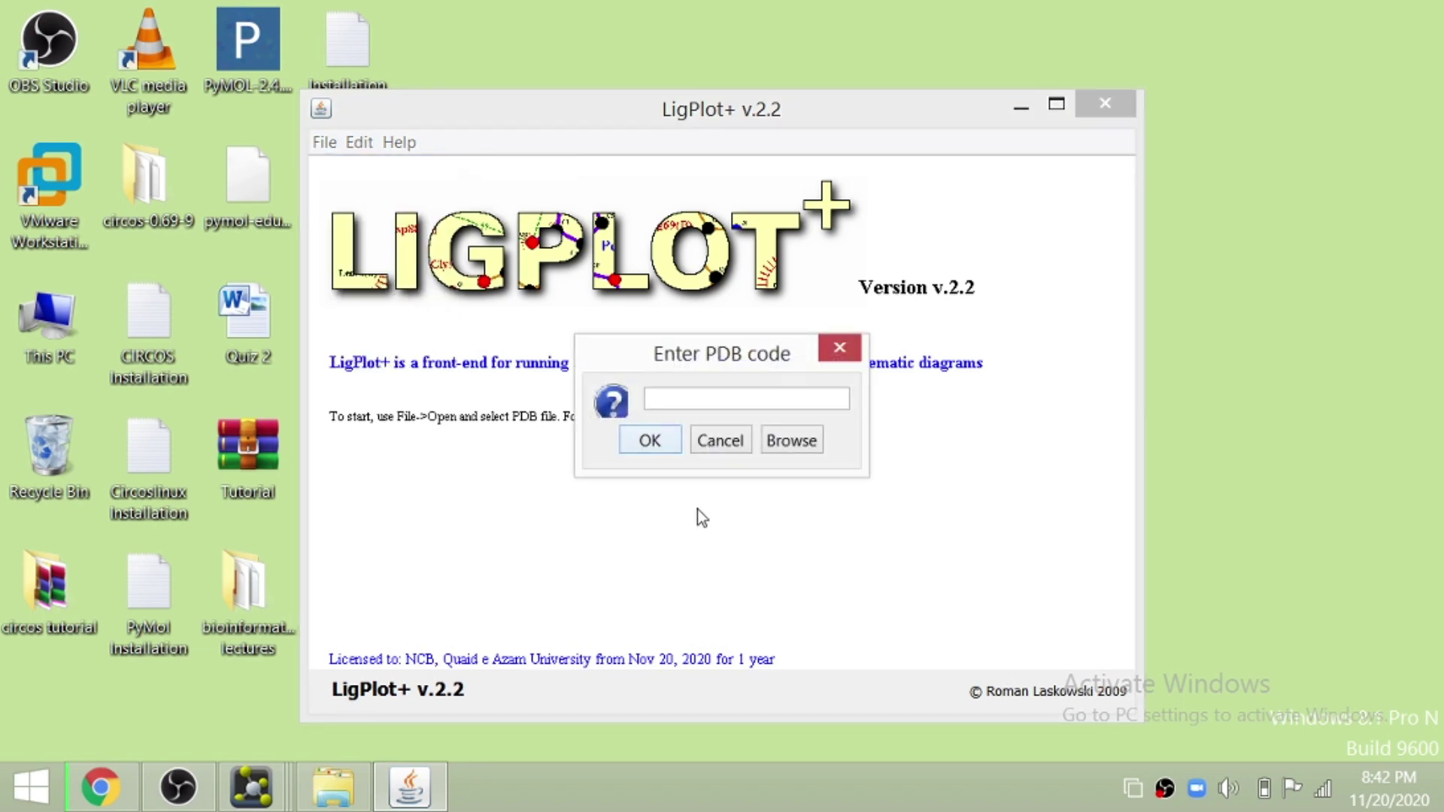
click(781, 449)
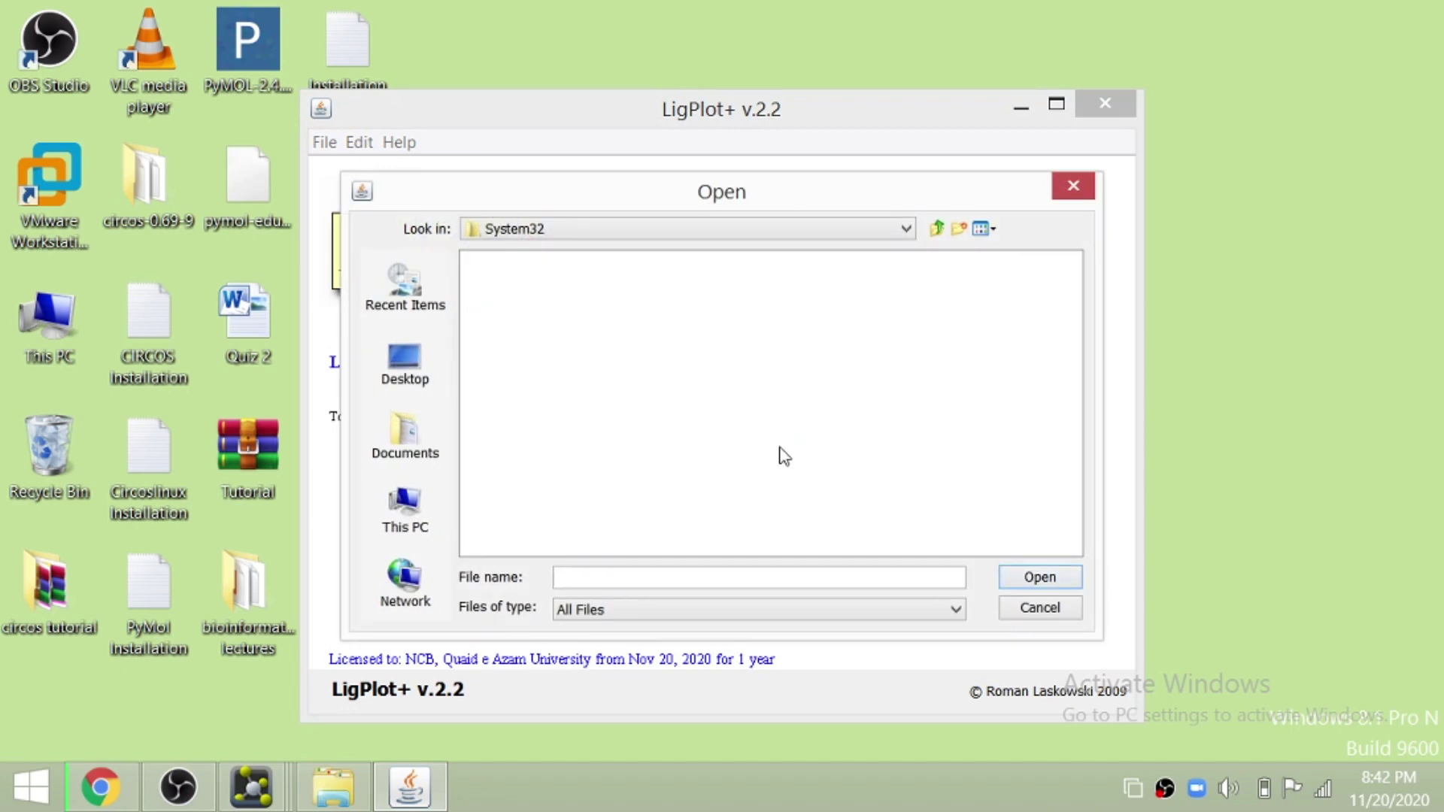
click(419, 527)
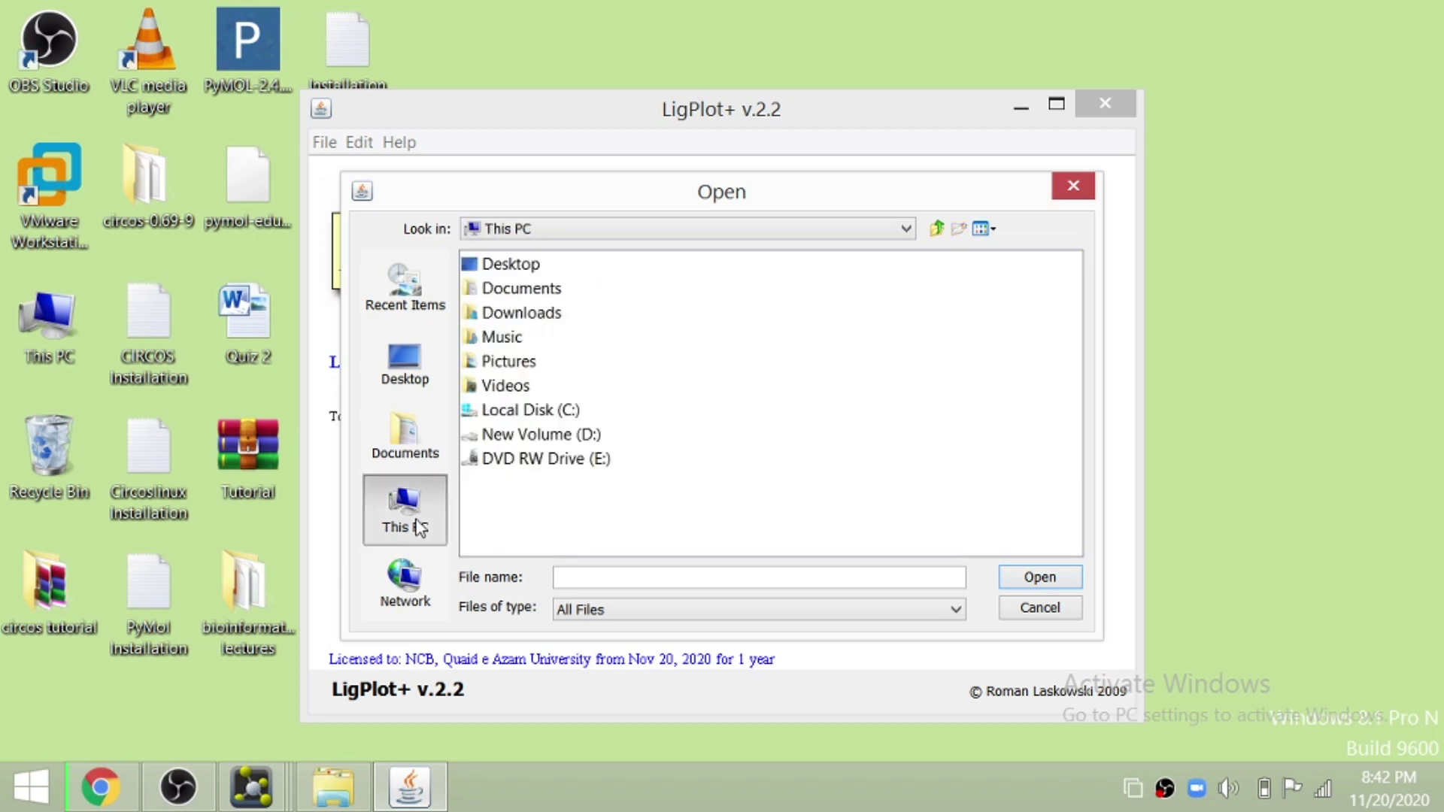
double_click(508, 362)
drag(719, 545, 884, 560)
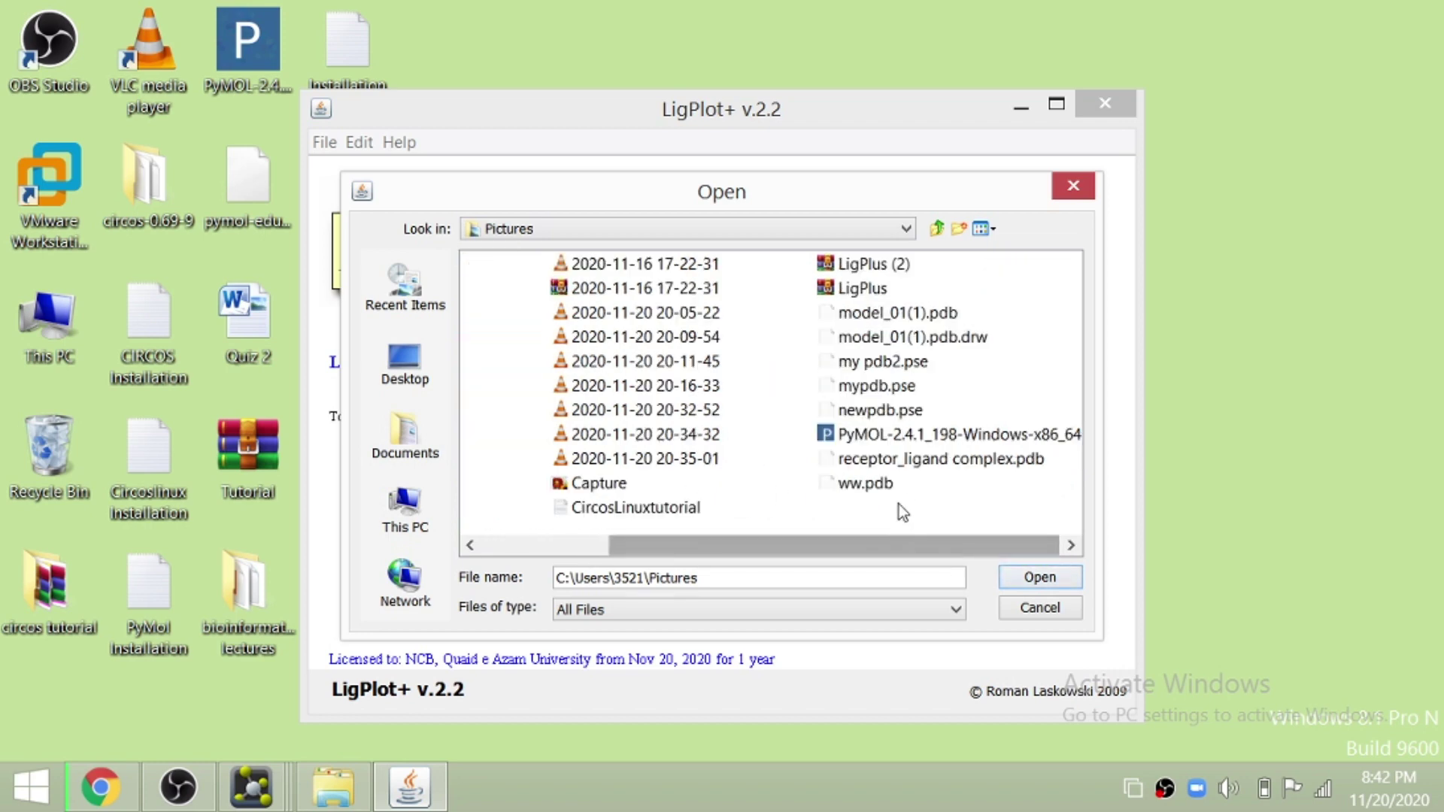
click(922, 462)
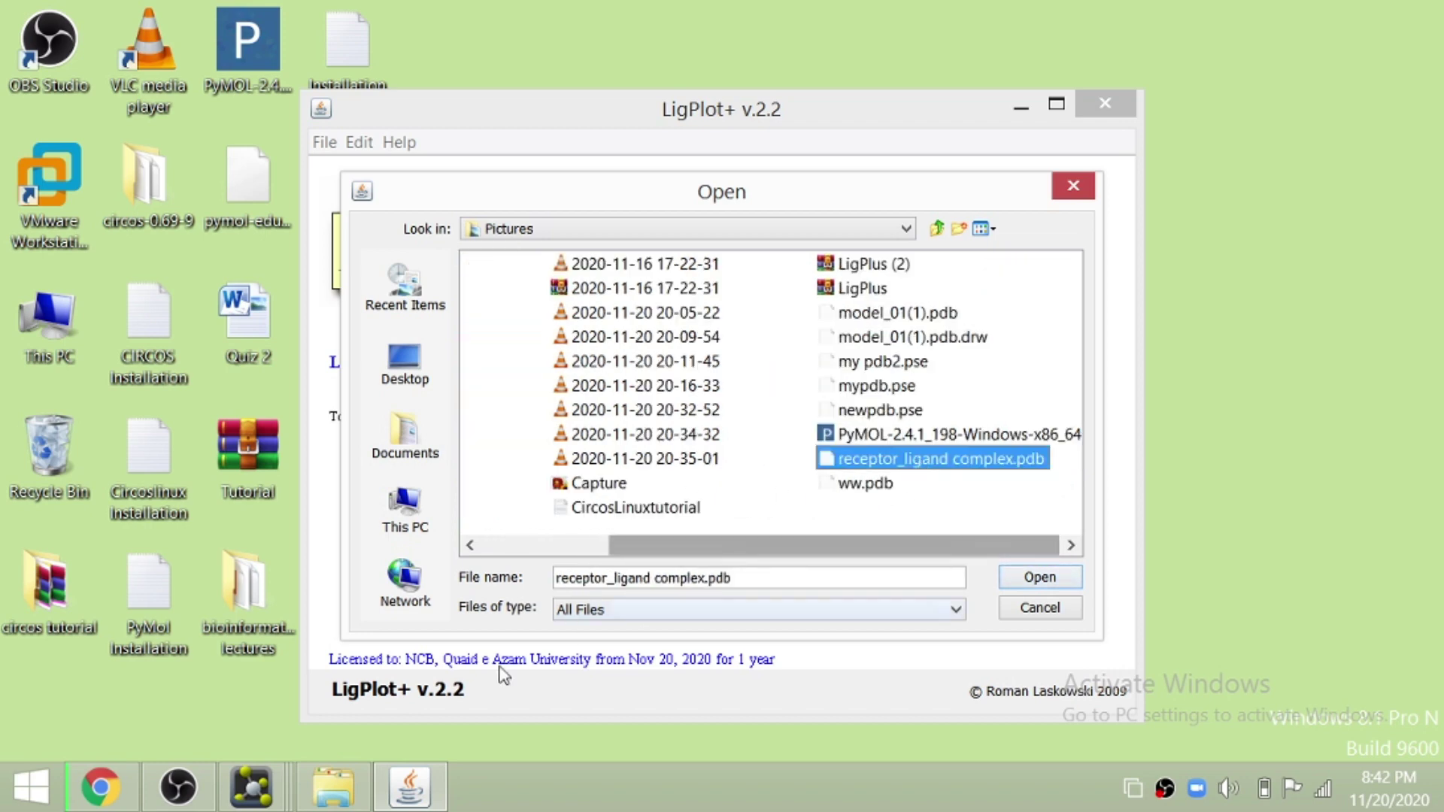
- Switch to the PyMOL window showing the complex to check where the PDB file was saved, then minimize it
click(252, 796)
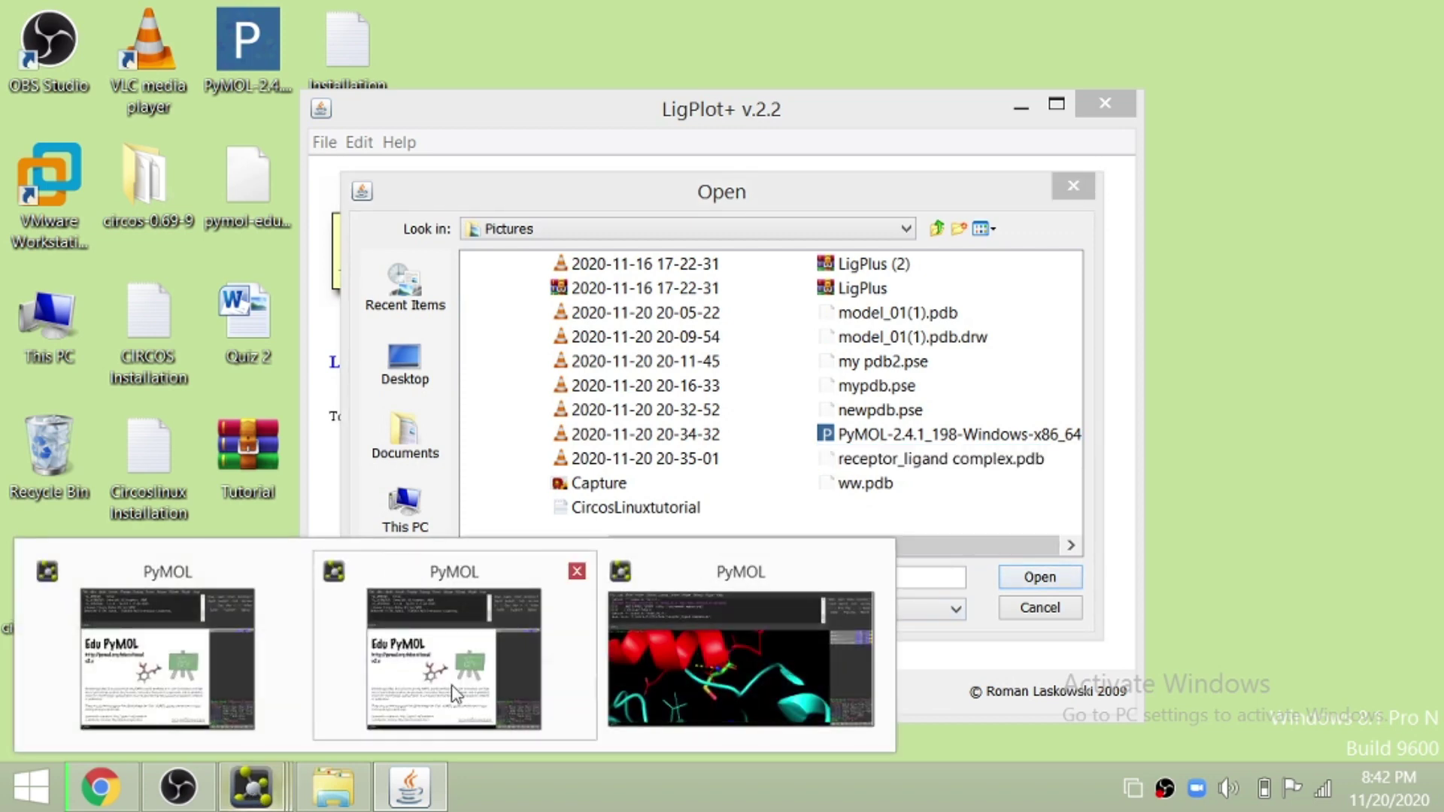
click(665, 661)
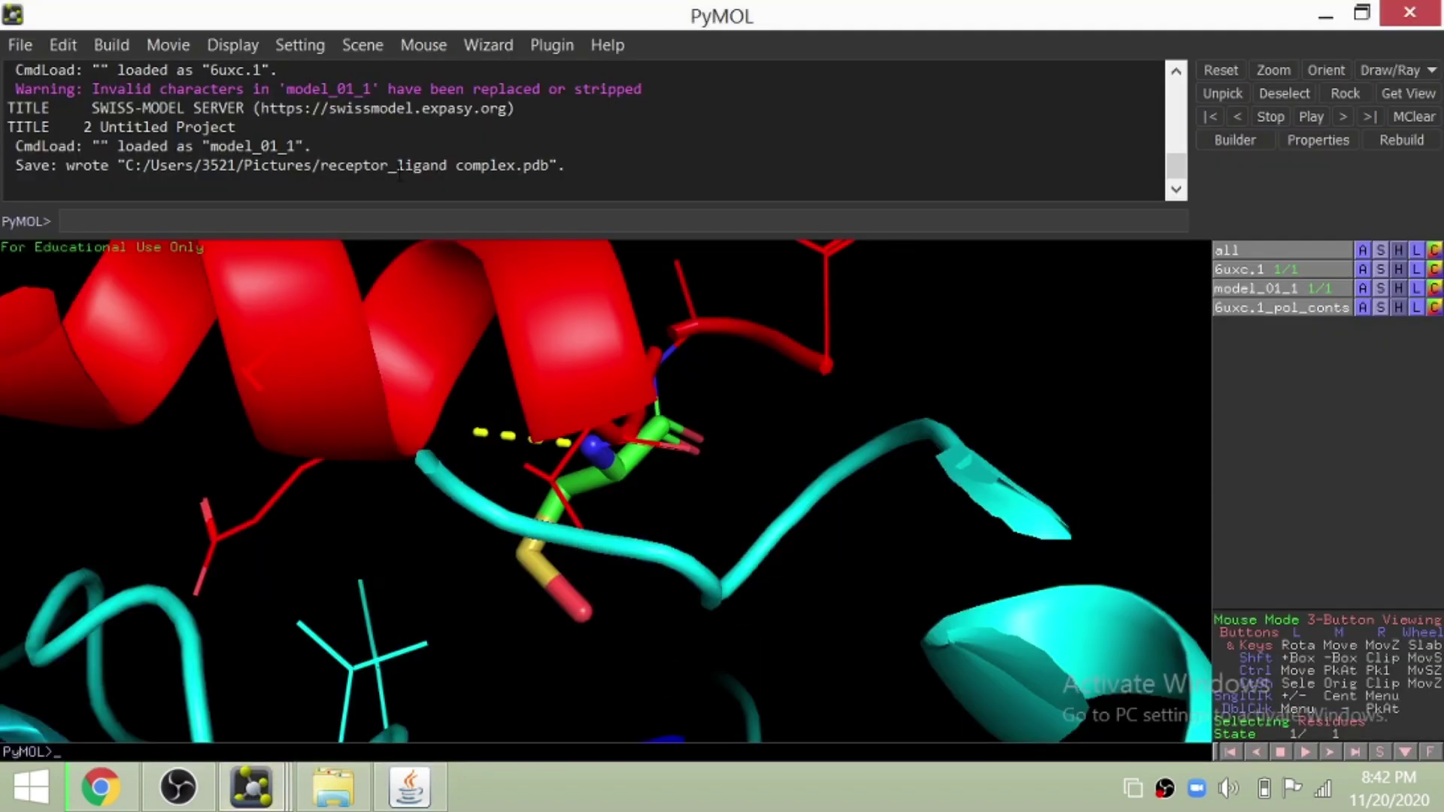
click(1321, 17)
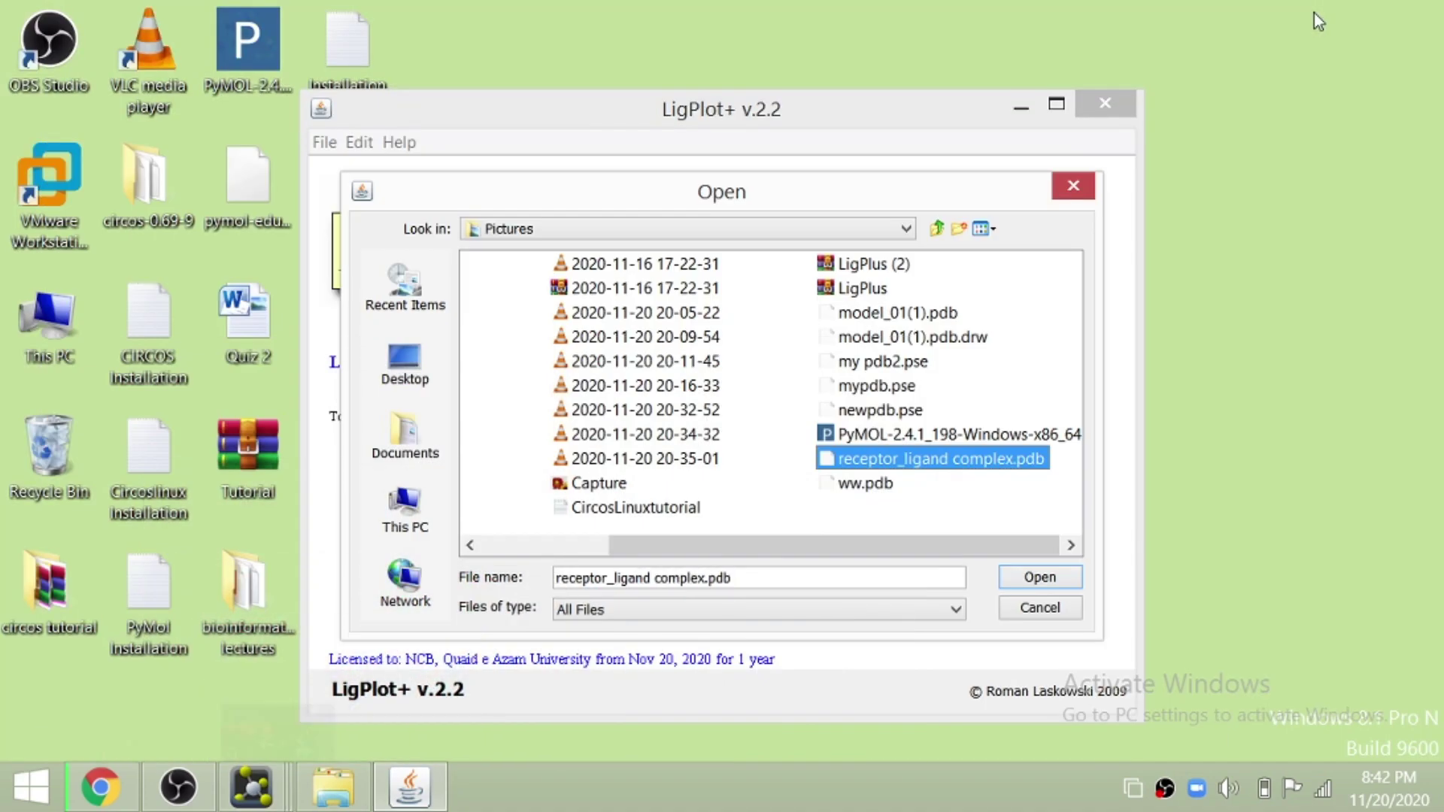
- Open the selected complex file and run LIGPLOT for the ligand NA: 1(X), viewing the plot in a maximized window
click(1041, 577)
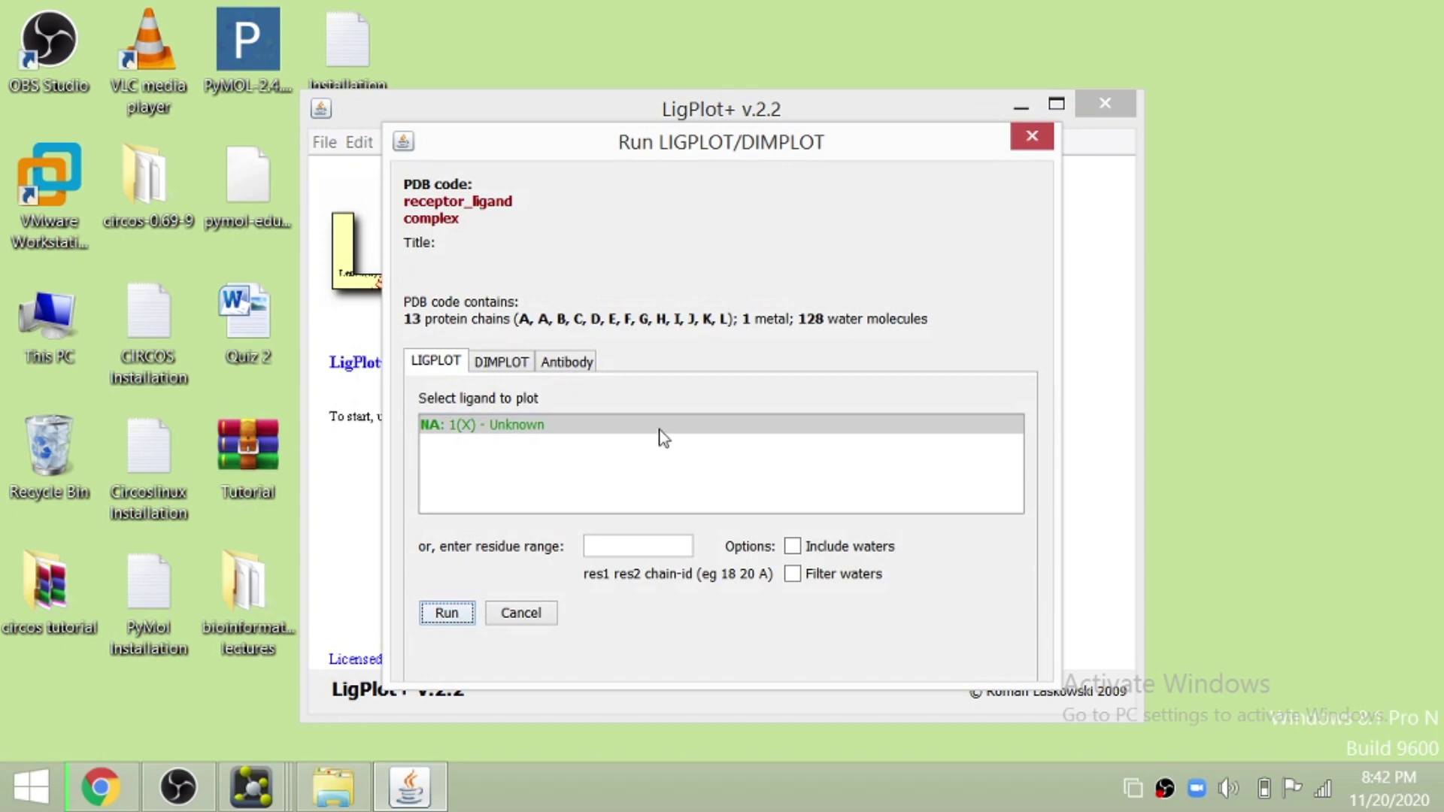
click(451, 618)
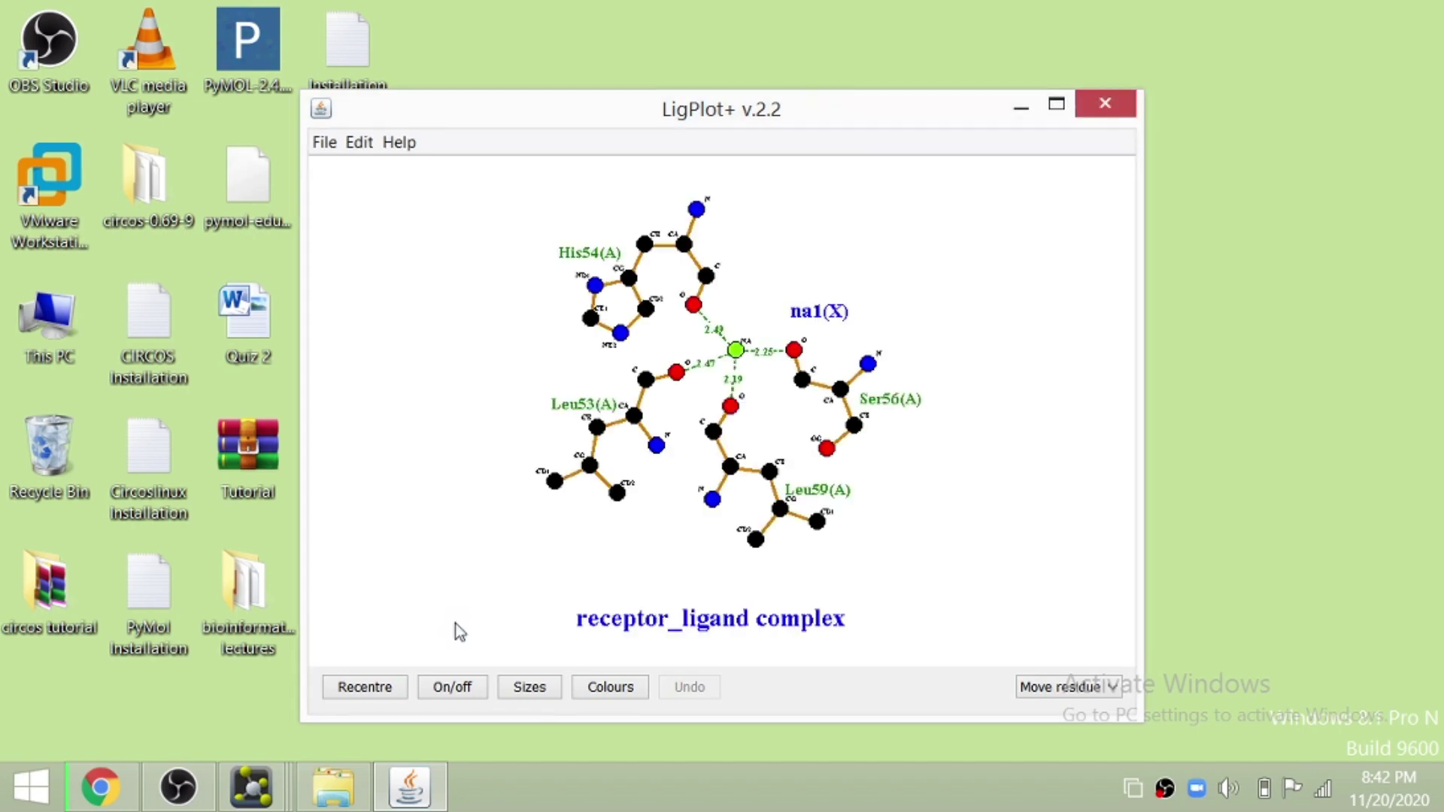
click(1057, 105)
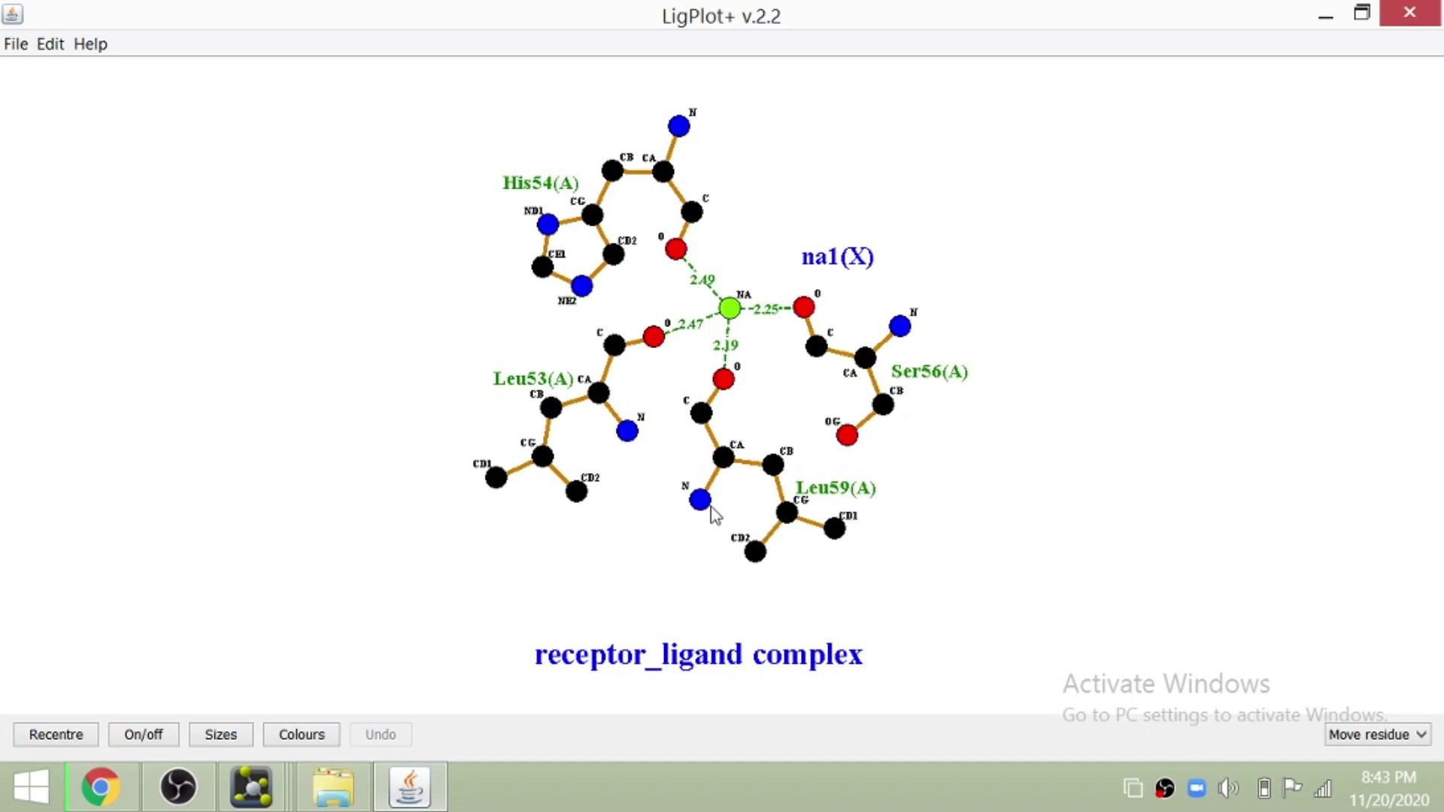
- Recentre the plot and turn on the display of hydrophobic interactions and double/triple bonds
click(45, 737)
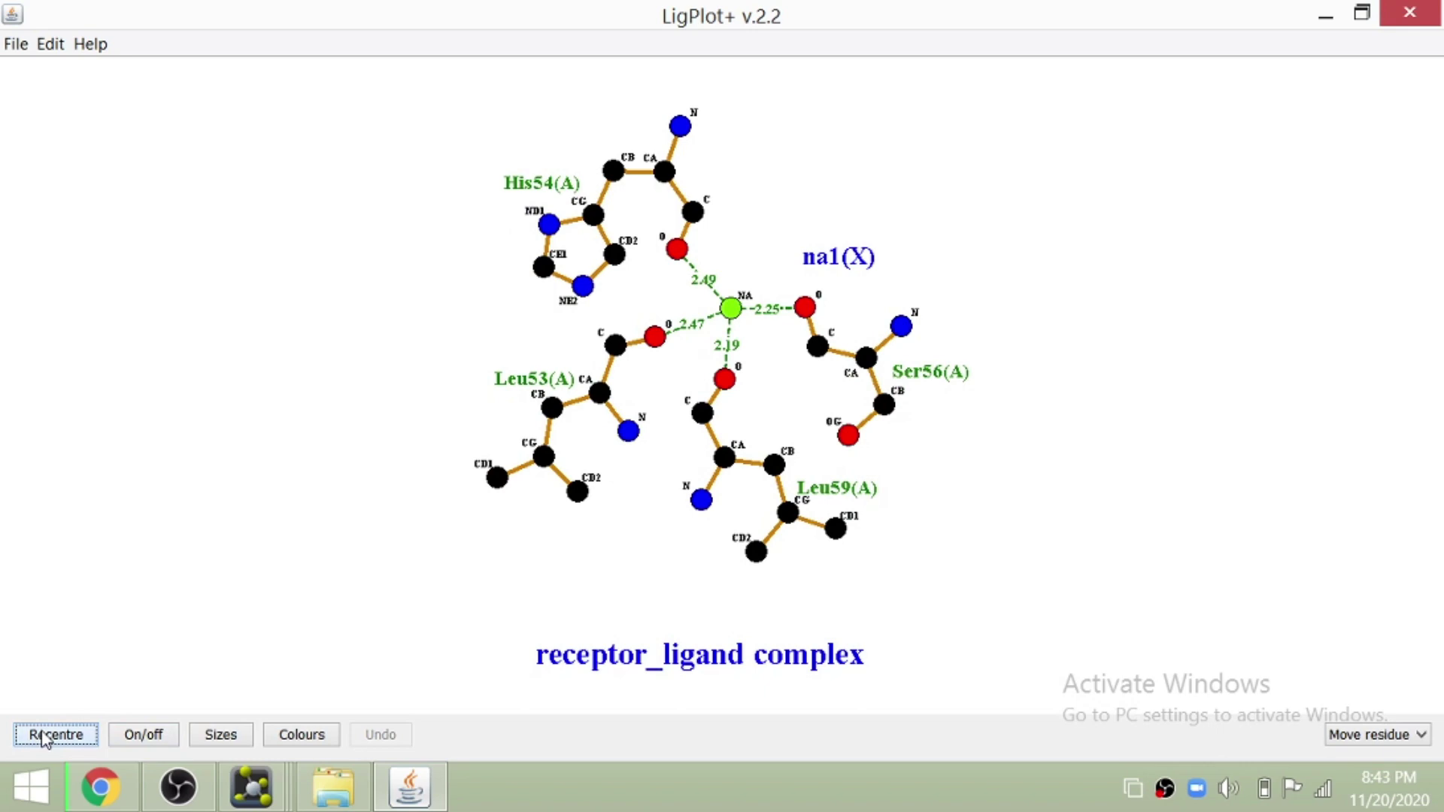
click(144, 738)
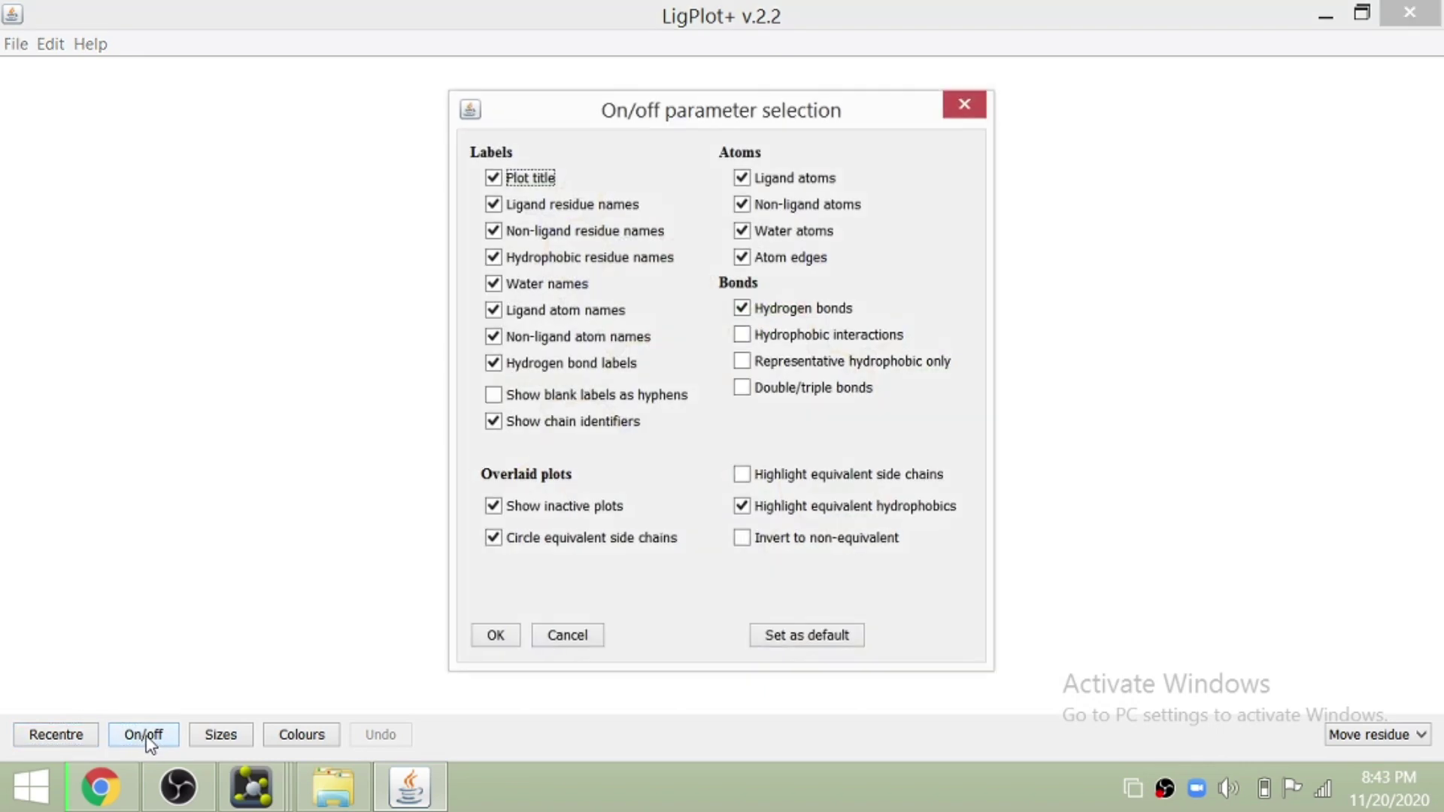
click(741, 336)
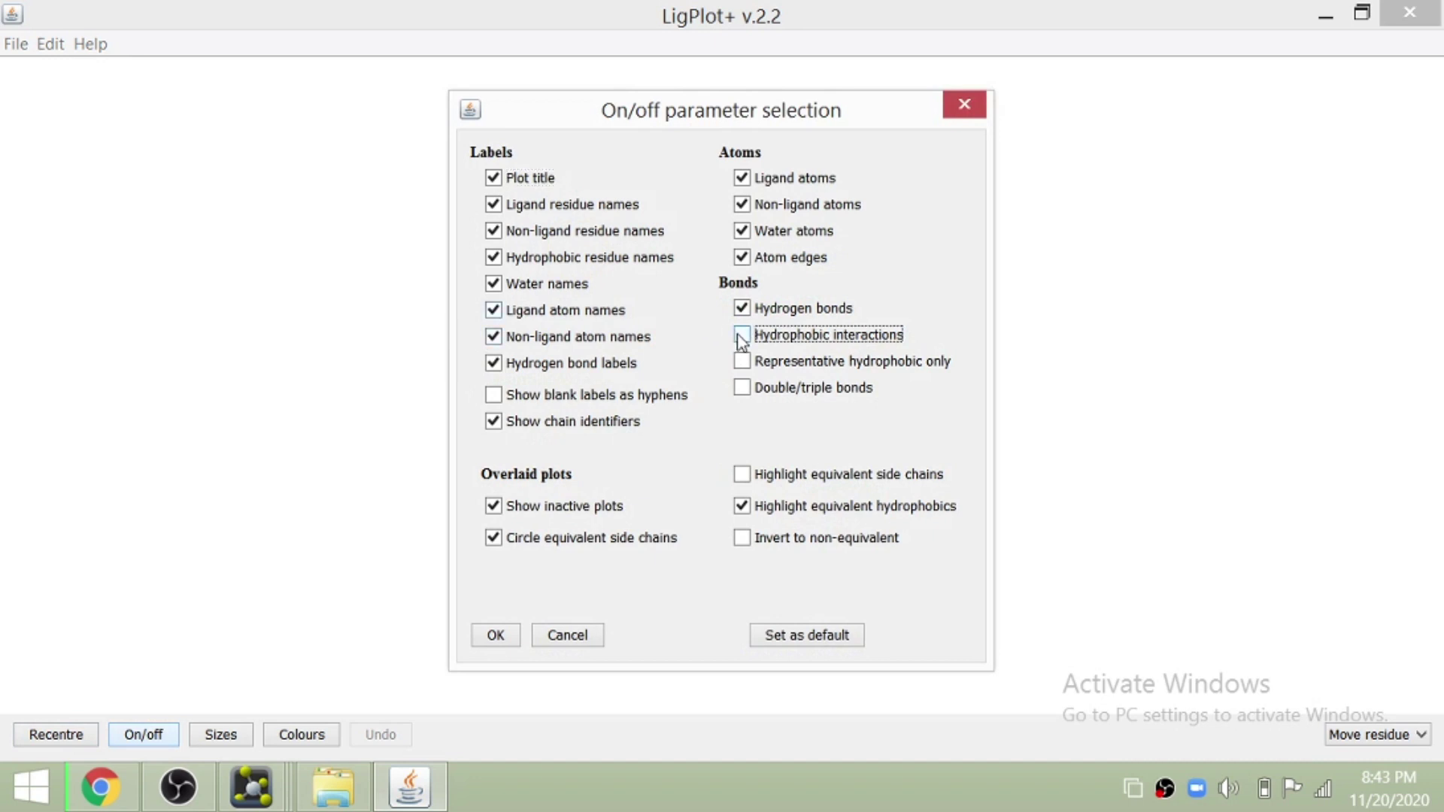
click(742, 389)
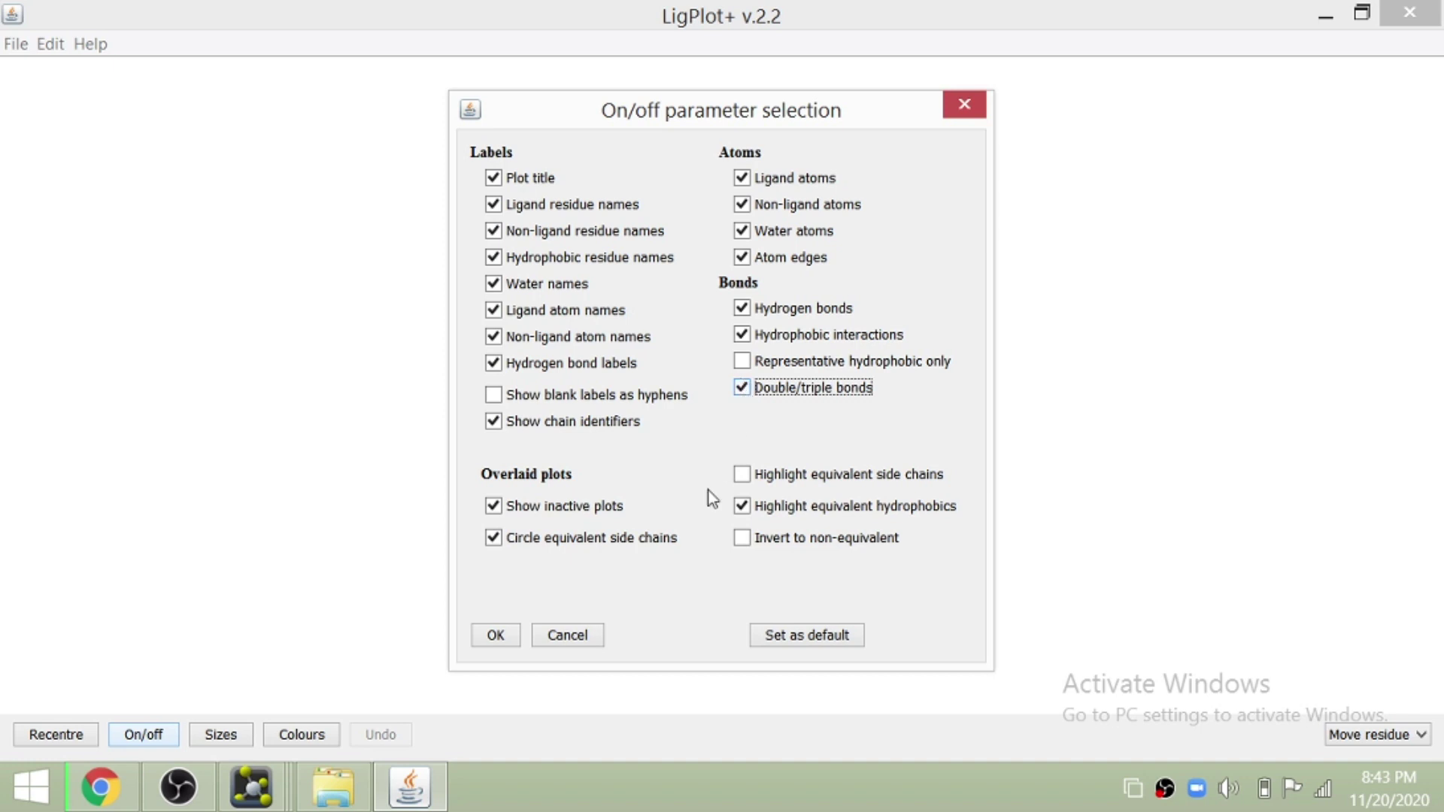
click(495, 637)
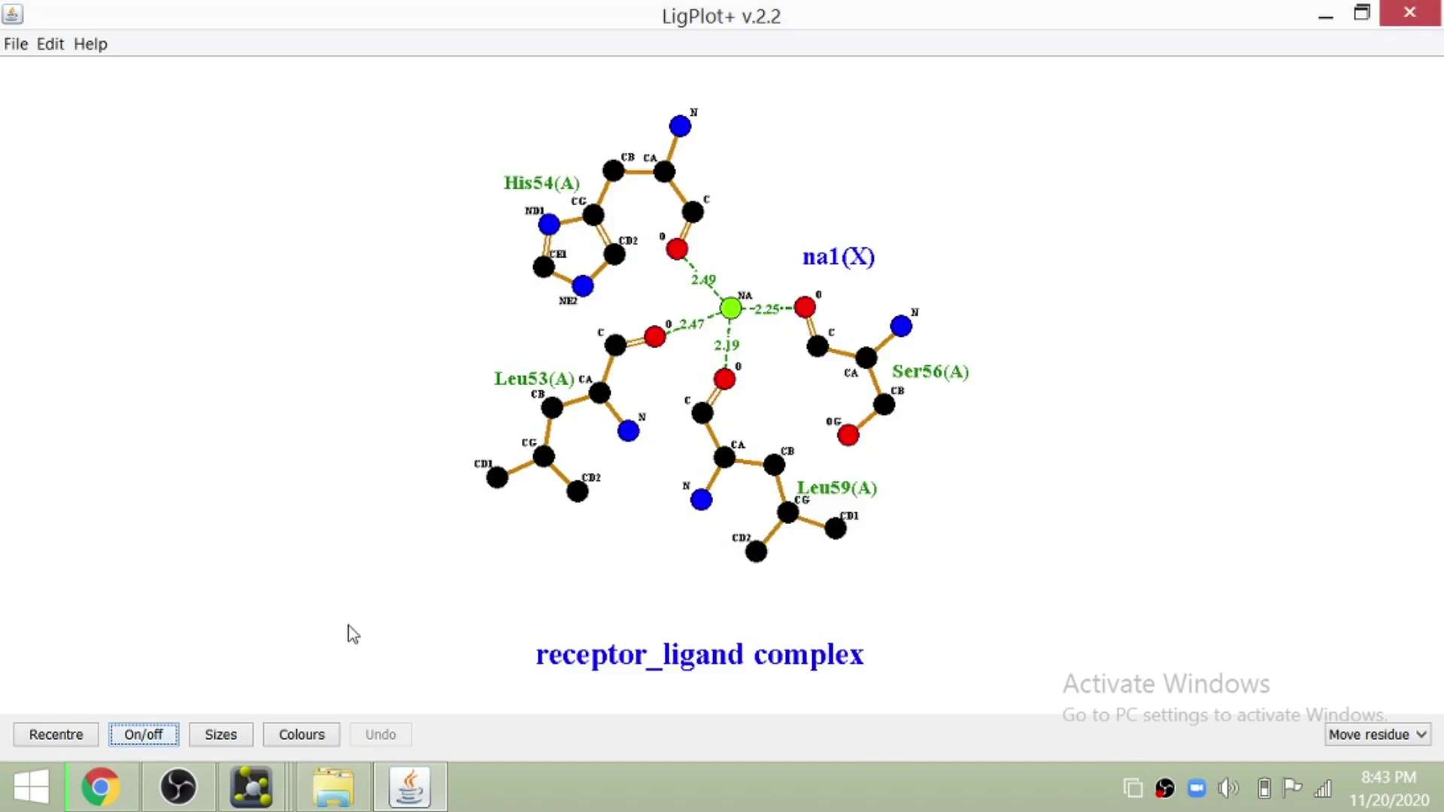
- Review the label, atom and bond width settings in the size definitions and accept them
click(245, 743)
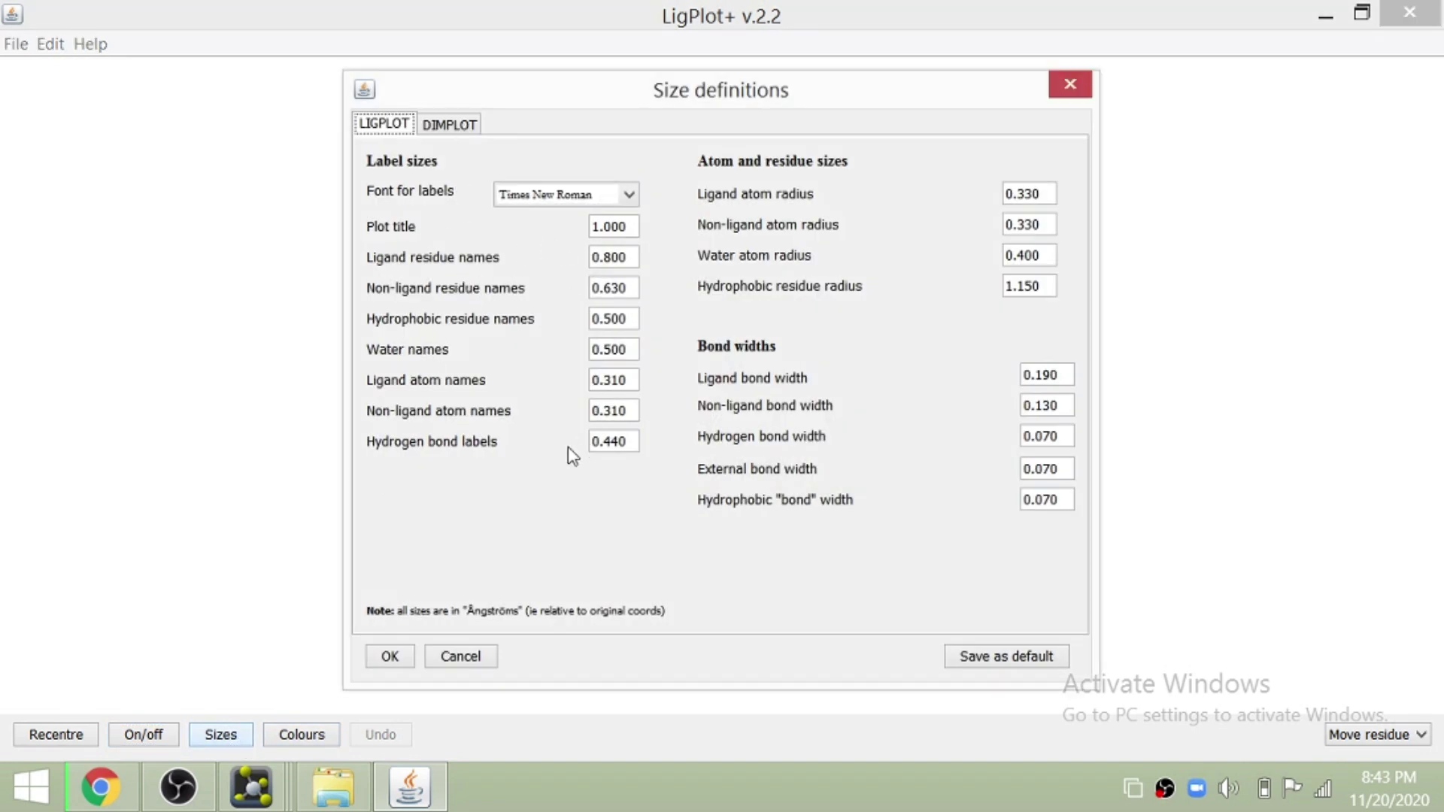
click(378, 659)
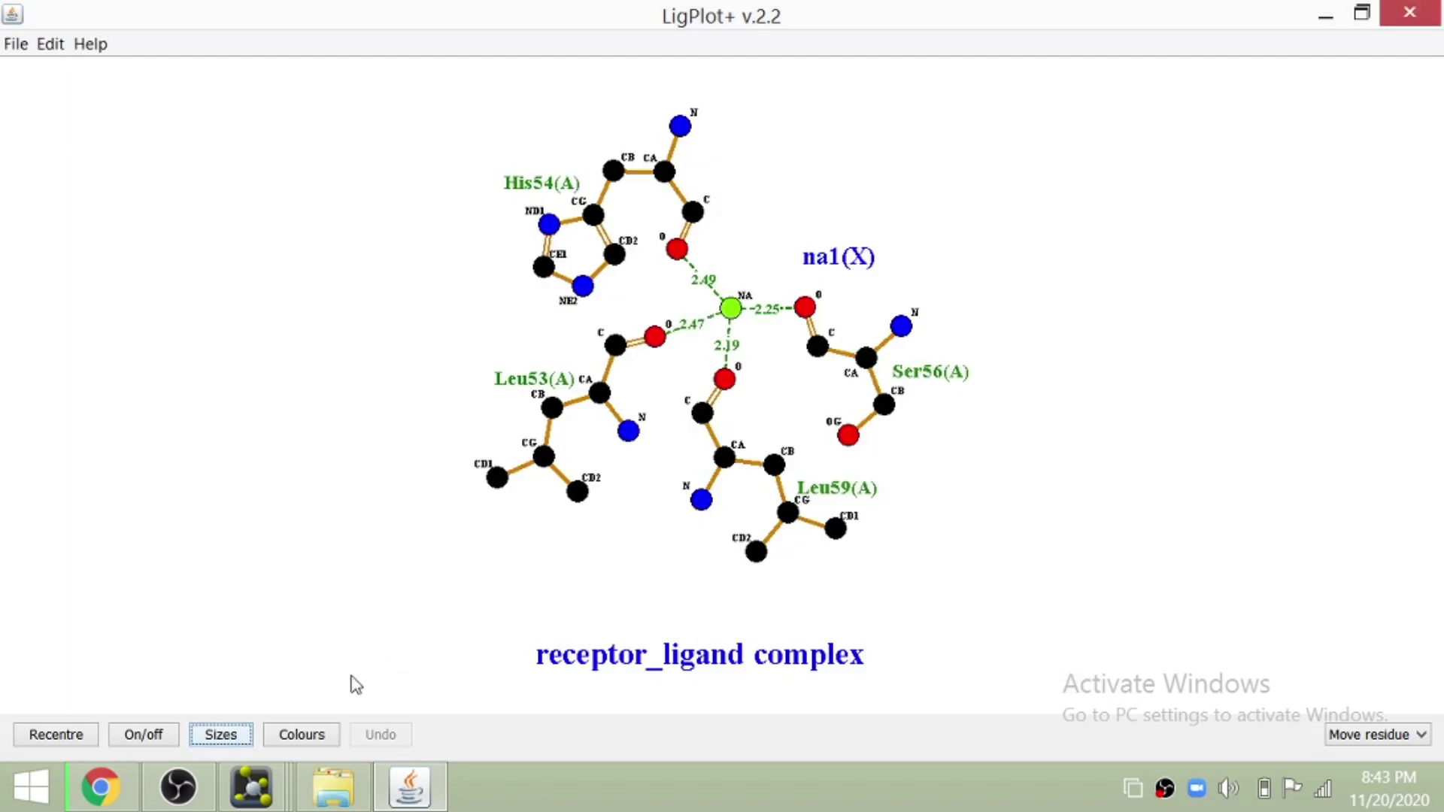
- Set the background colour of the plot to Cyan and apply it
click(315, 737)
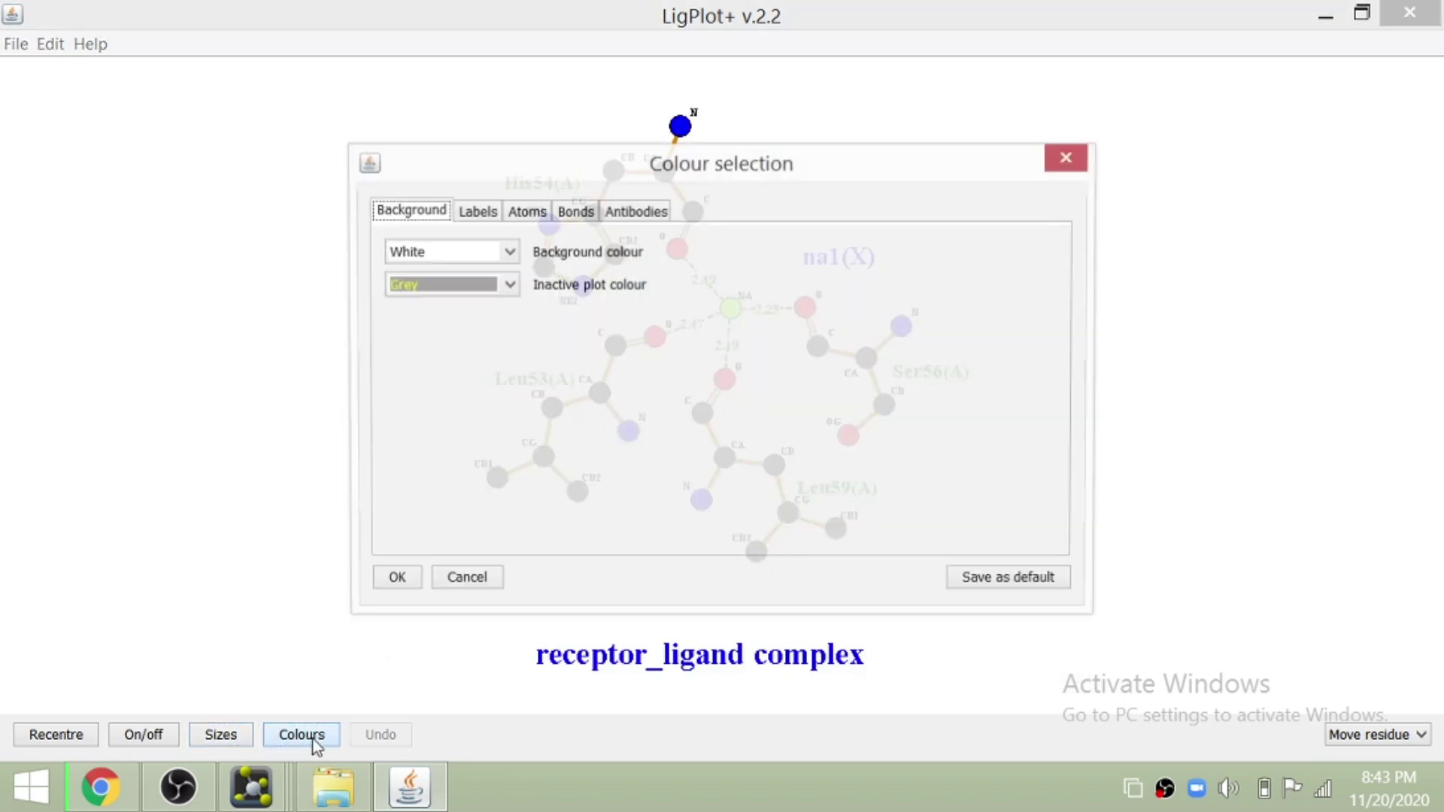
click(508, 252)
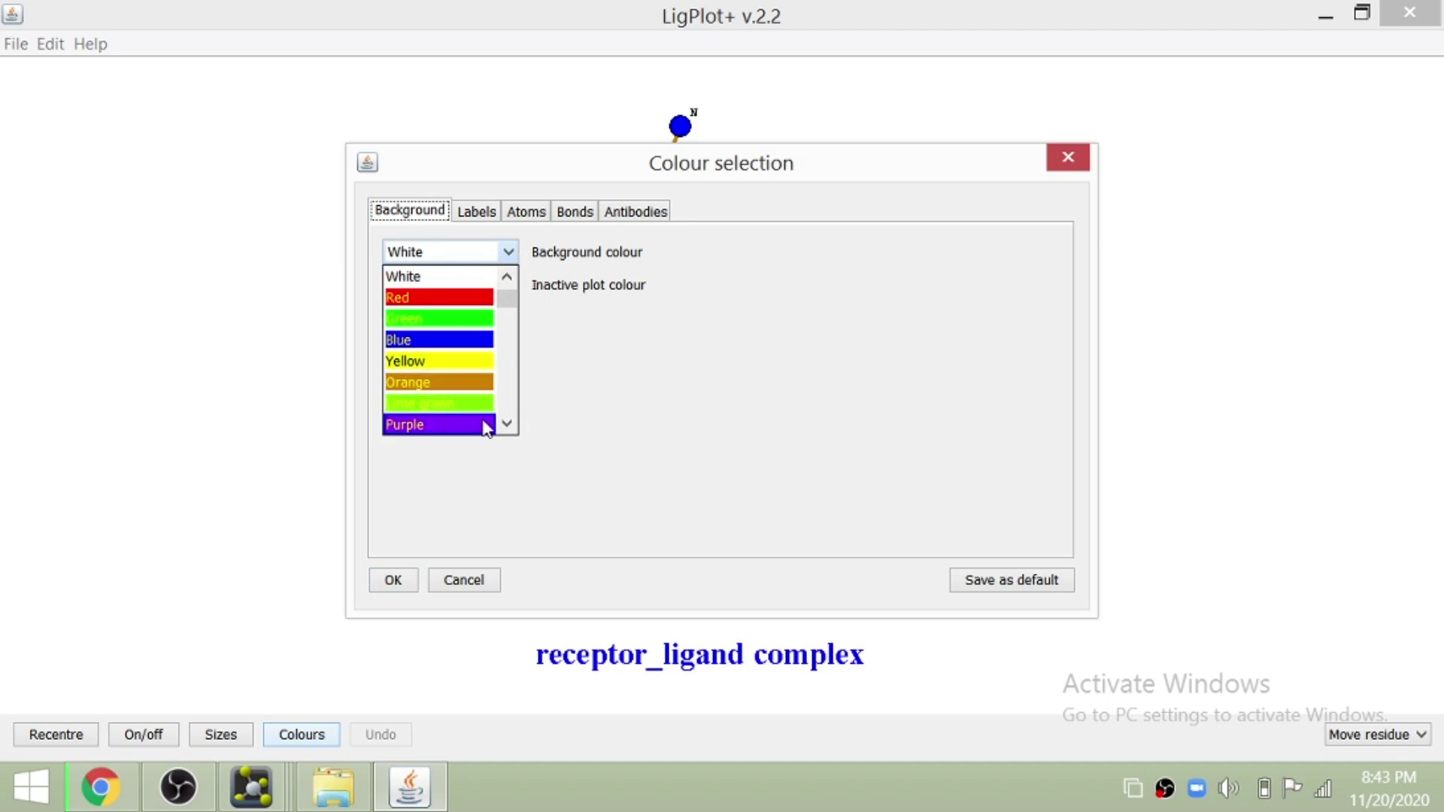
click(507, 425)
click(507, 425)
click(507, 424)
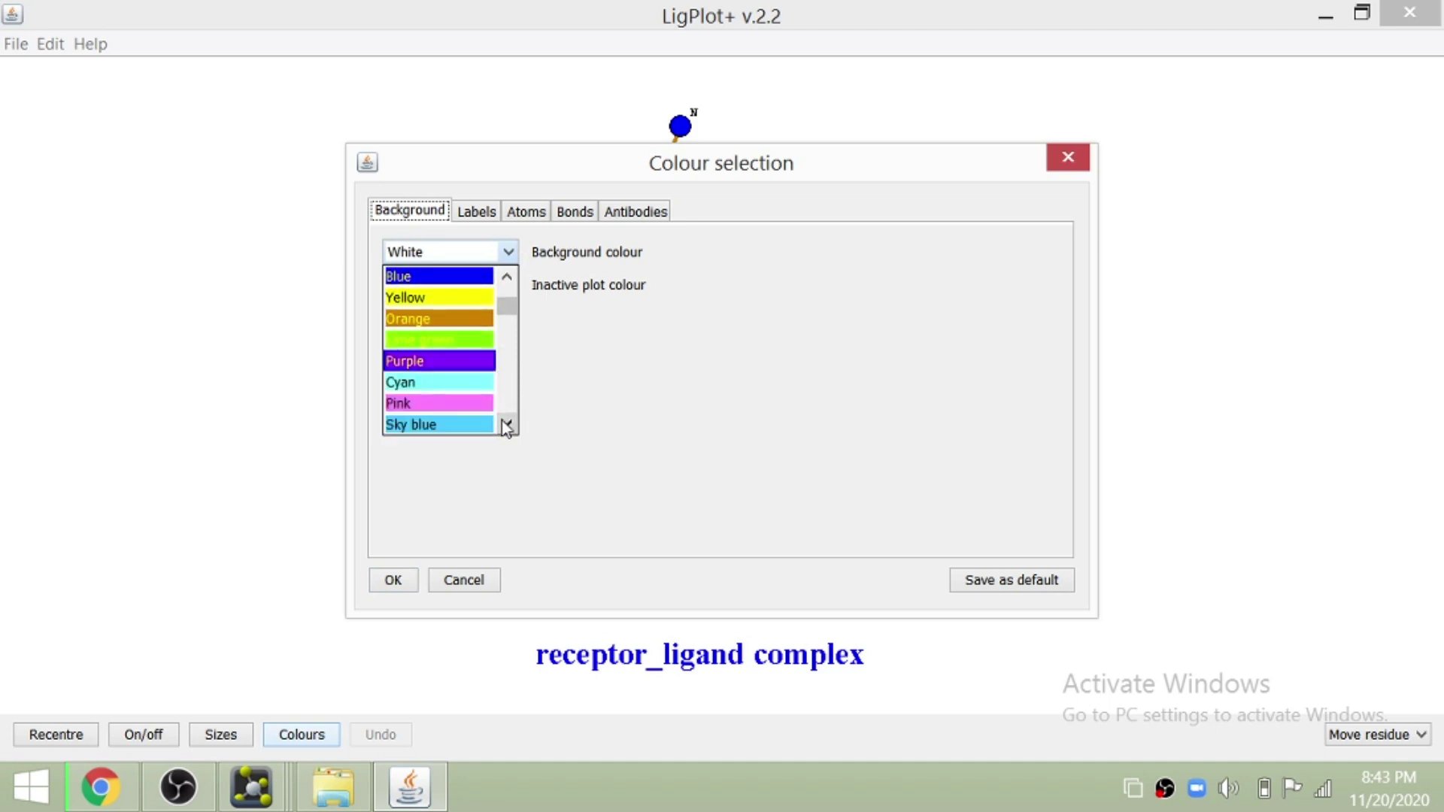
click(445, 381)
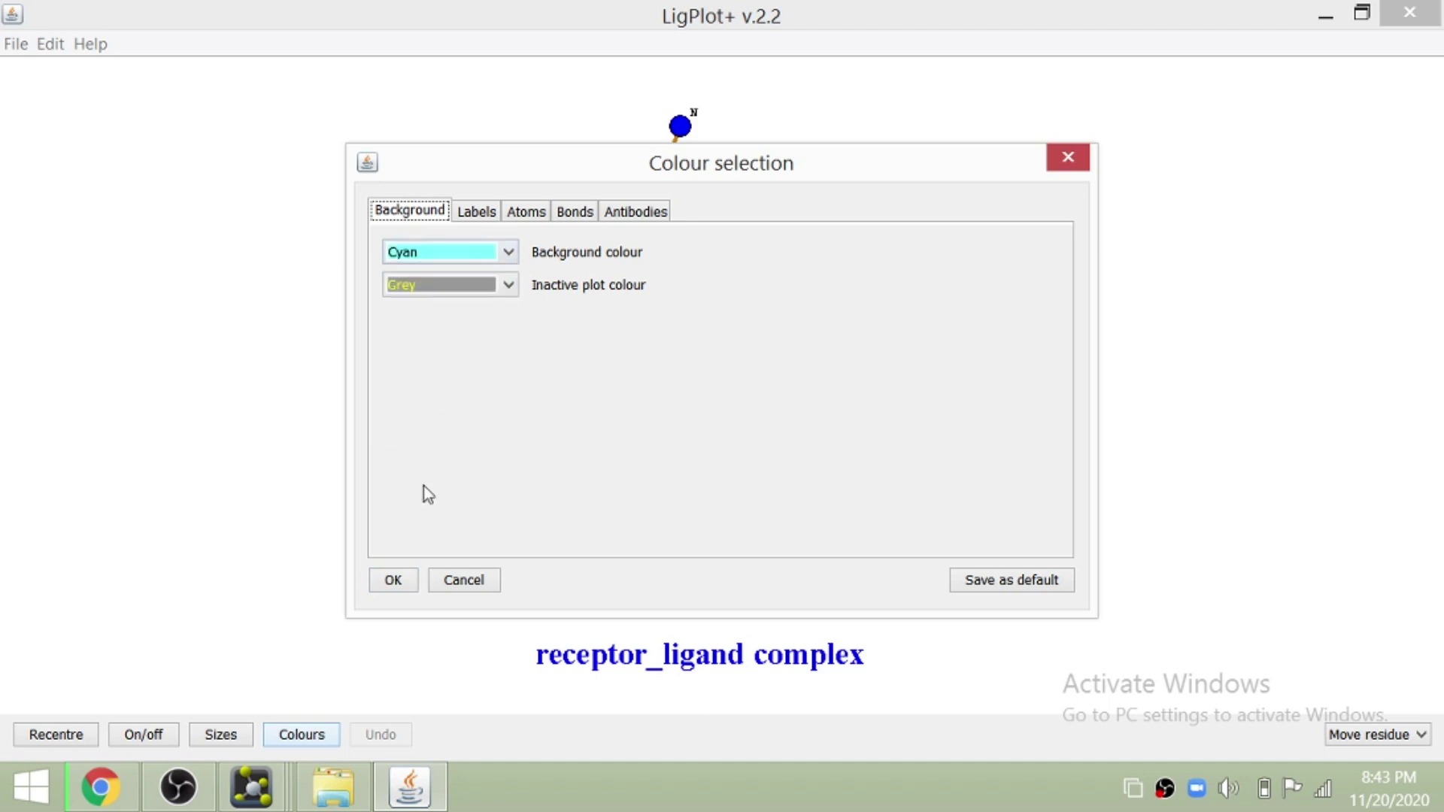
click(401, 582)
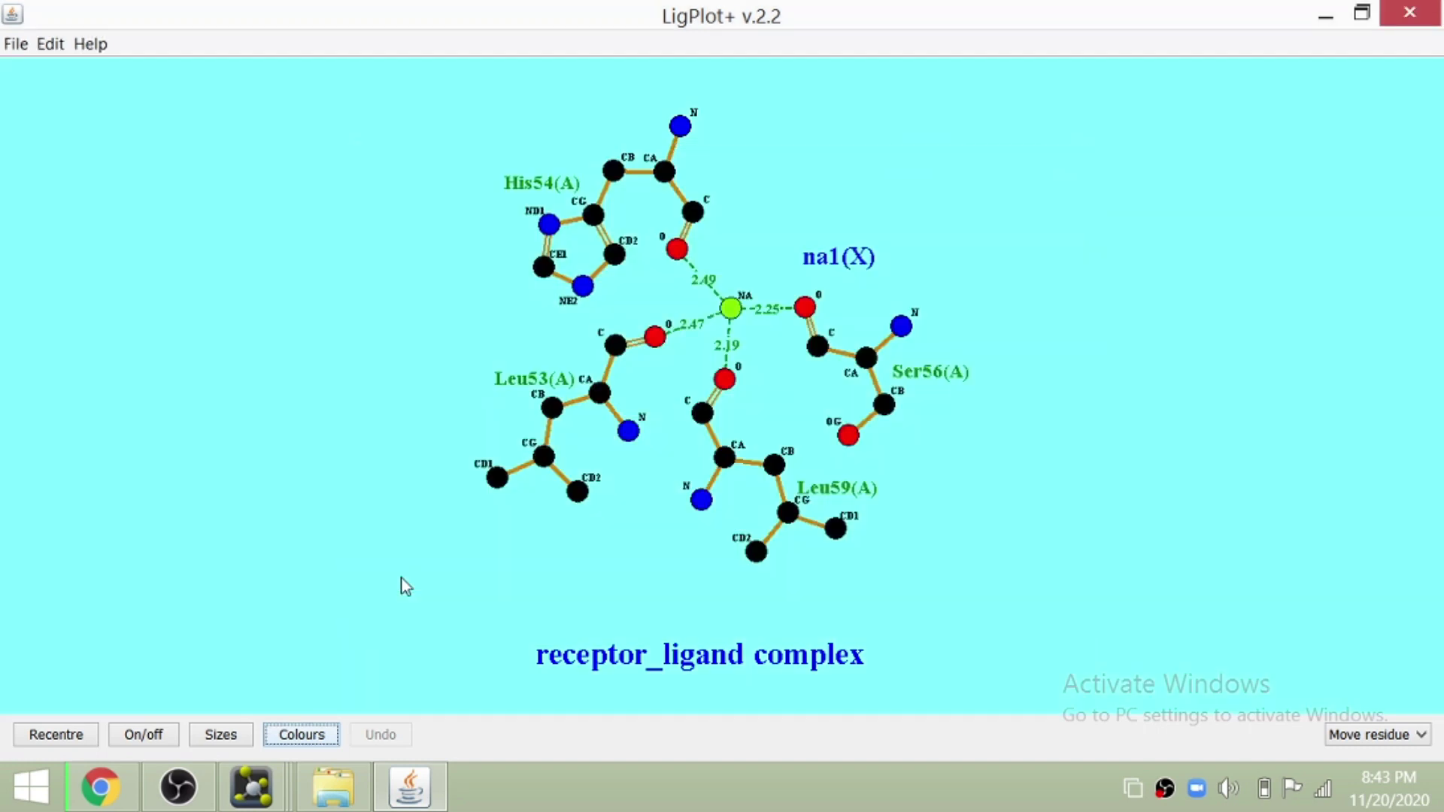
- Set the inactive plot colour to Firebrick and apply it
click(313, 736)
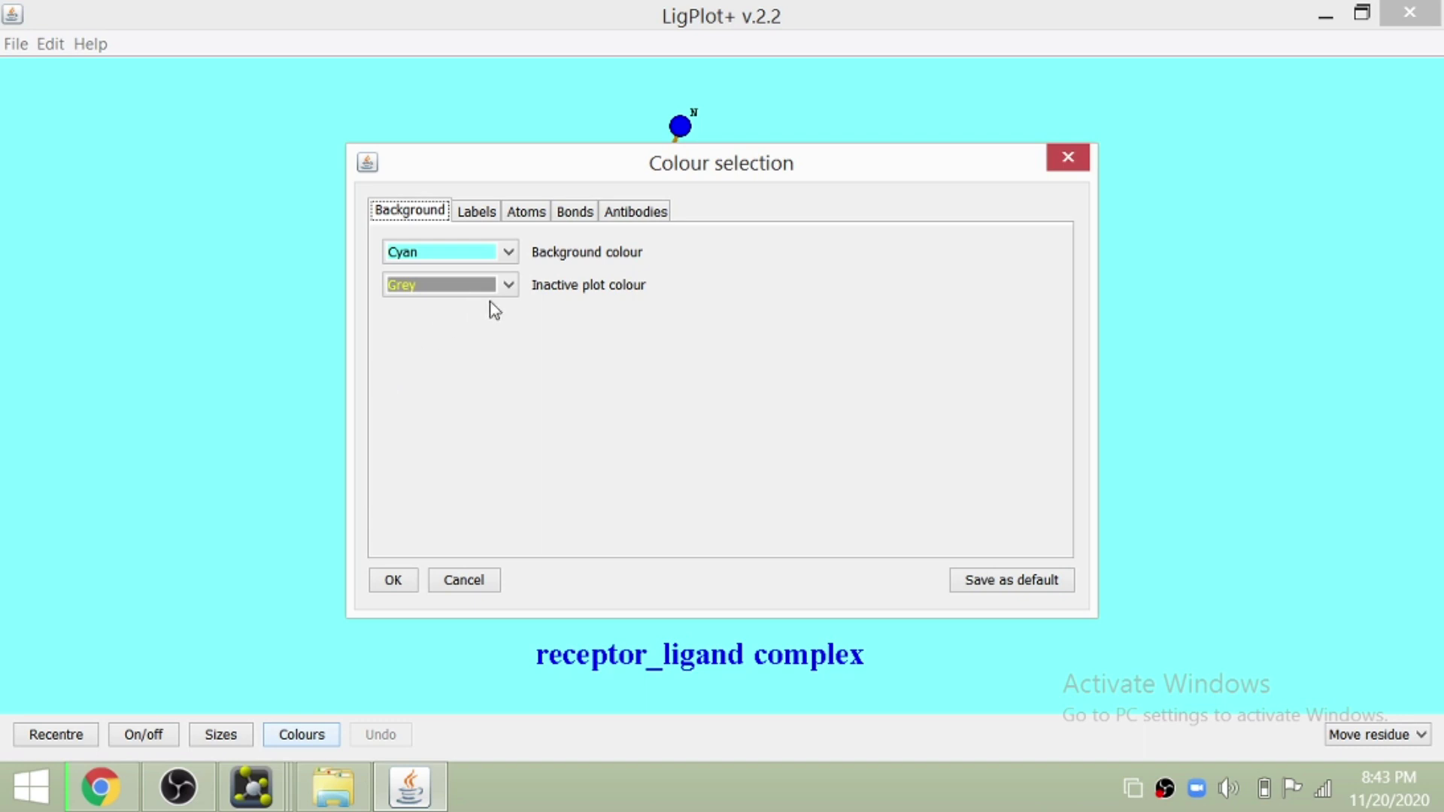
click(507, 287)
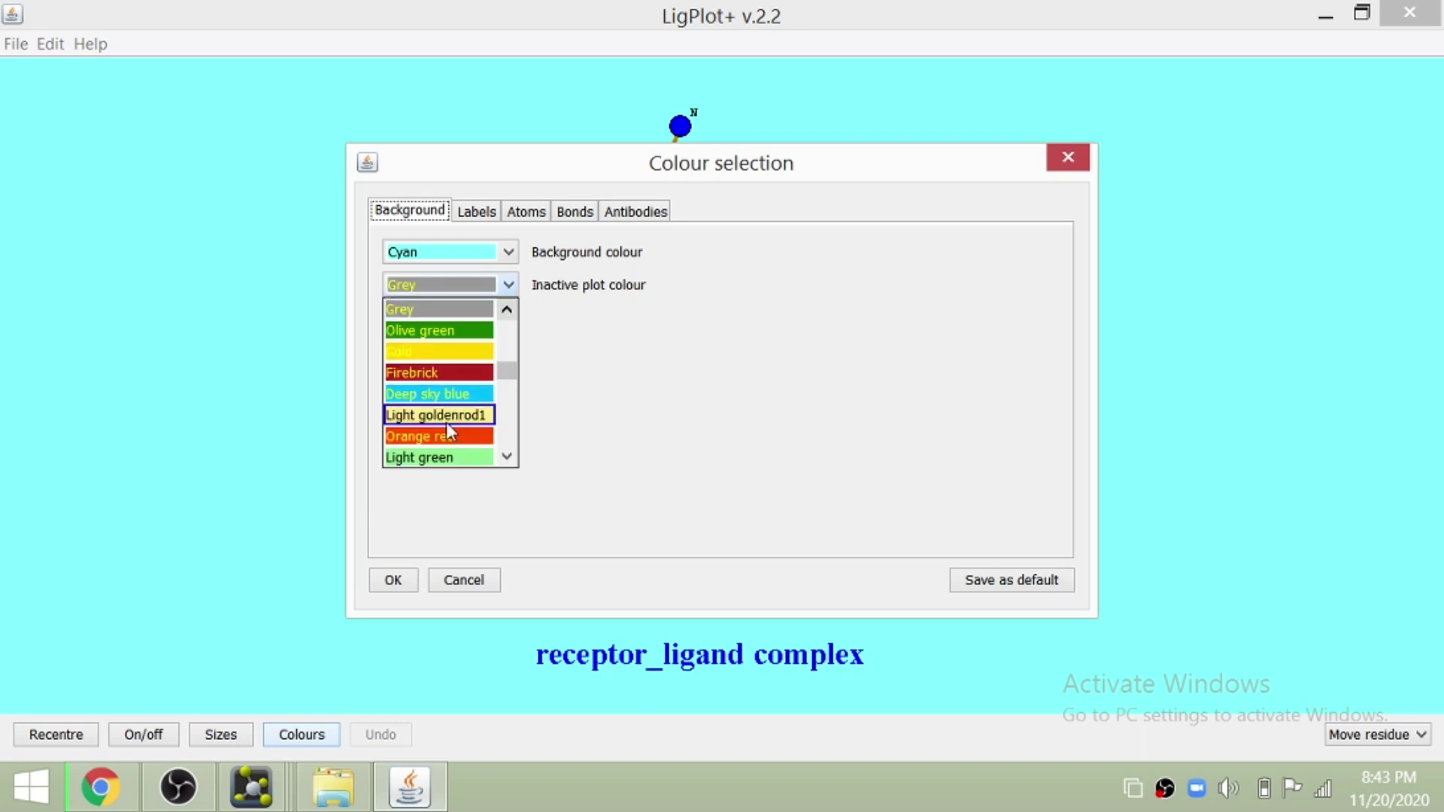
click(467, 372)
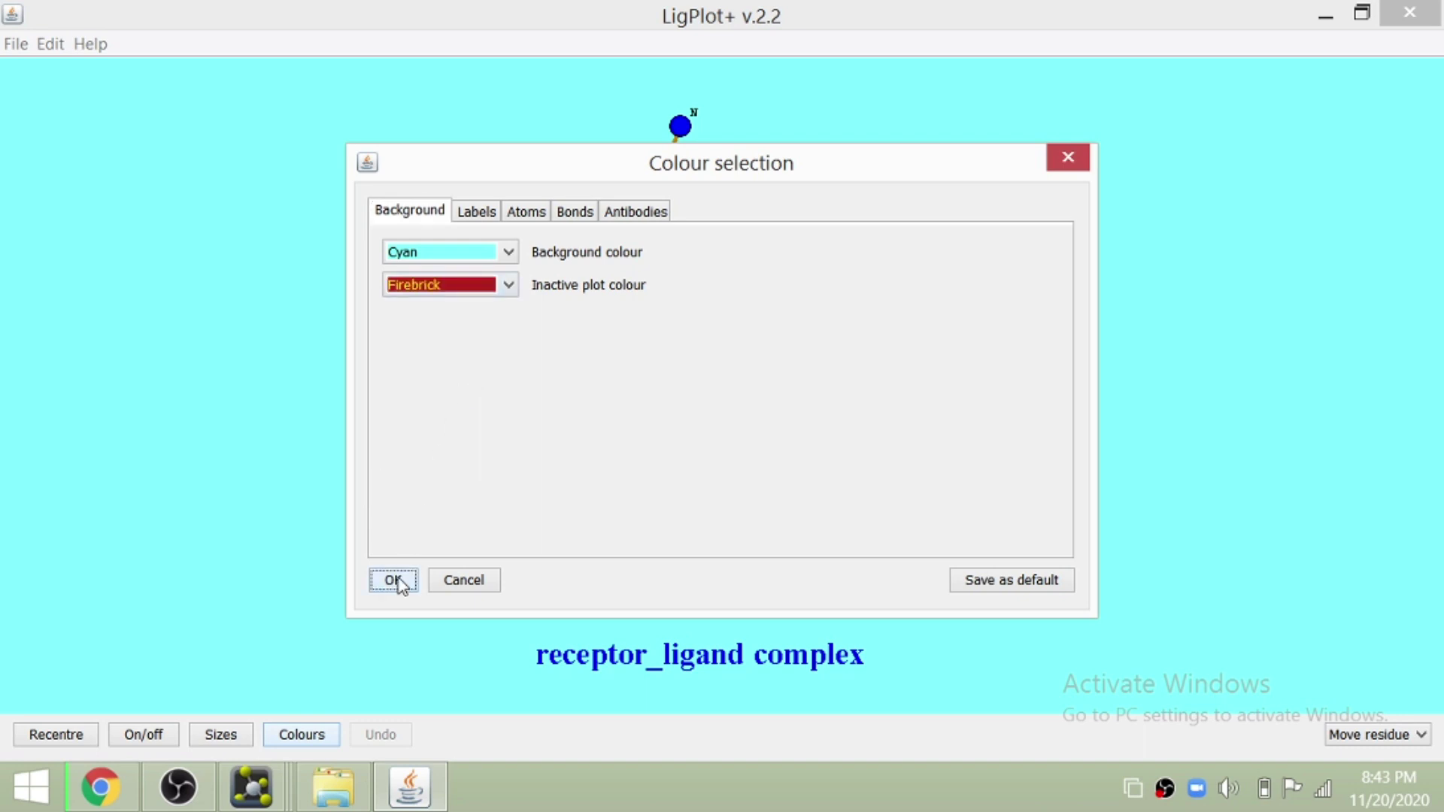
click(394, 580)
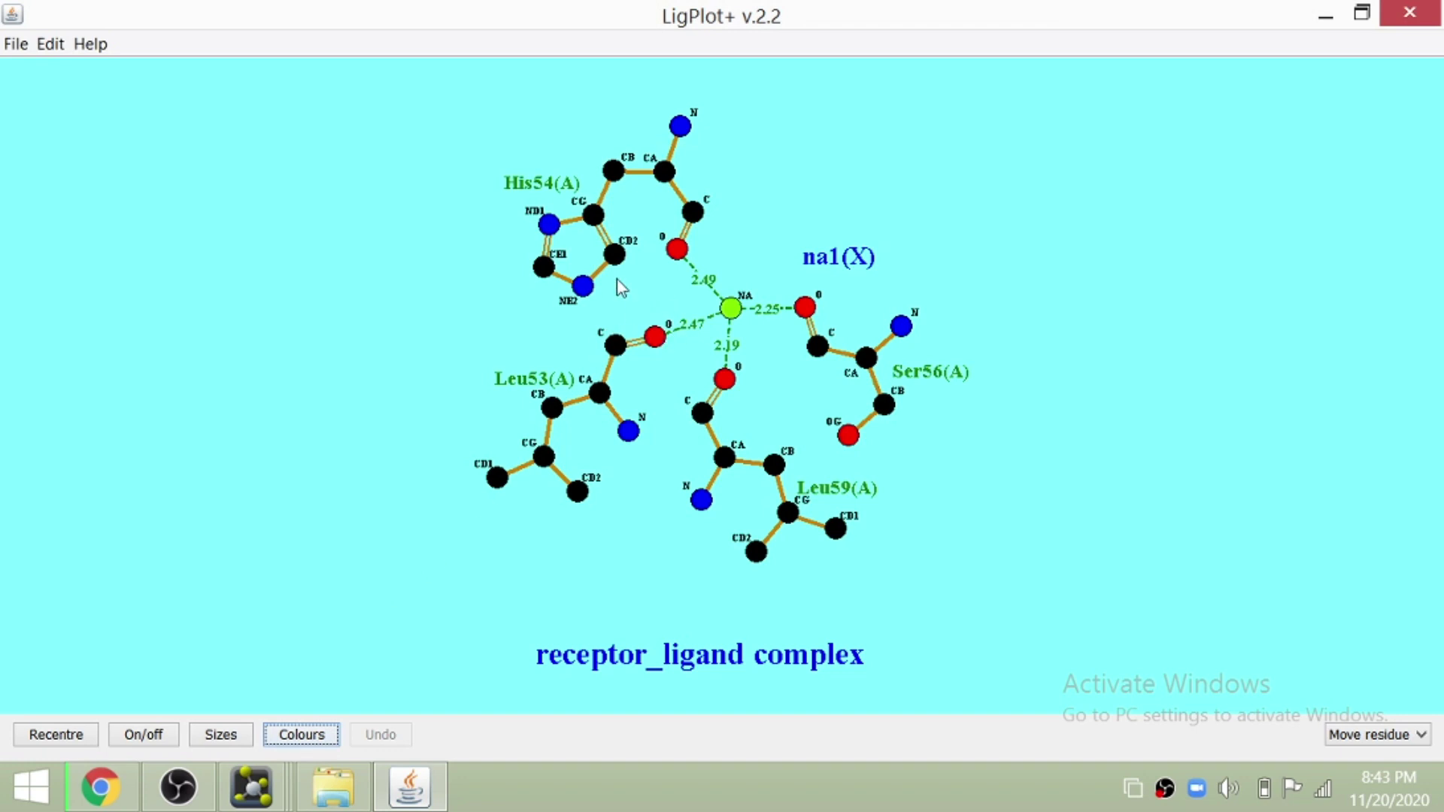
- Set the hydrogen bonds colour of the plot to Orange red and apply it
click(301, 740)
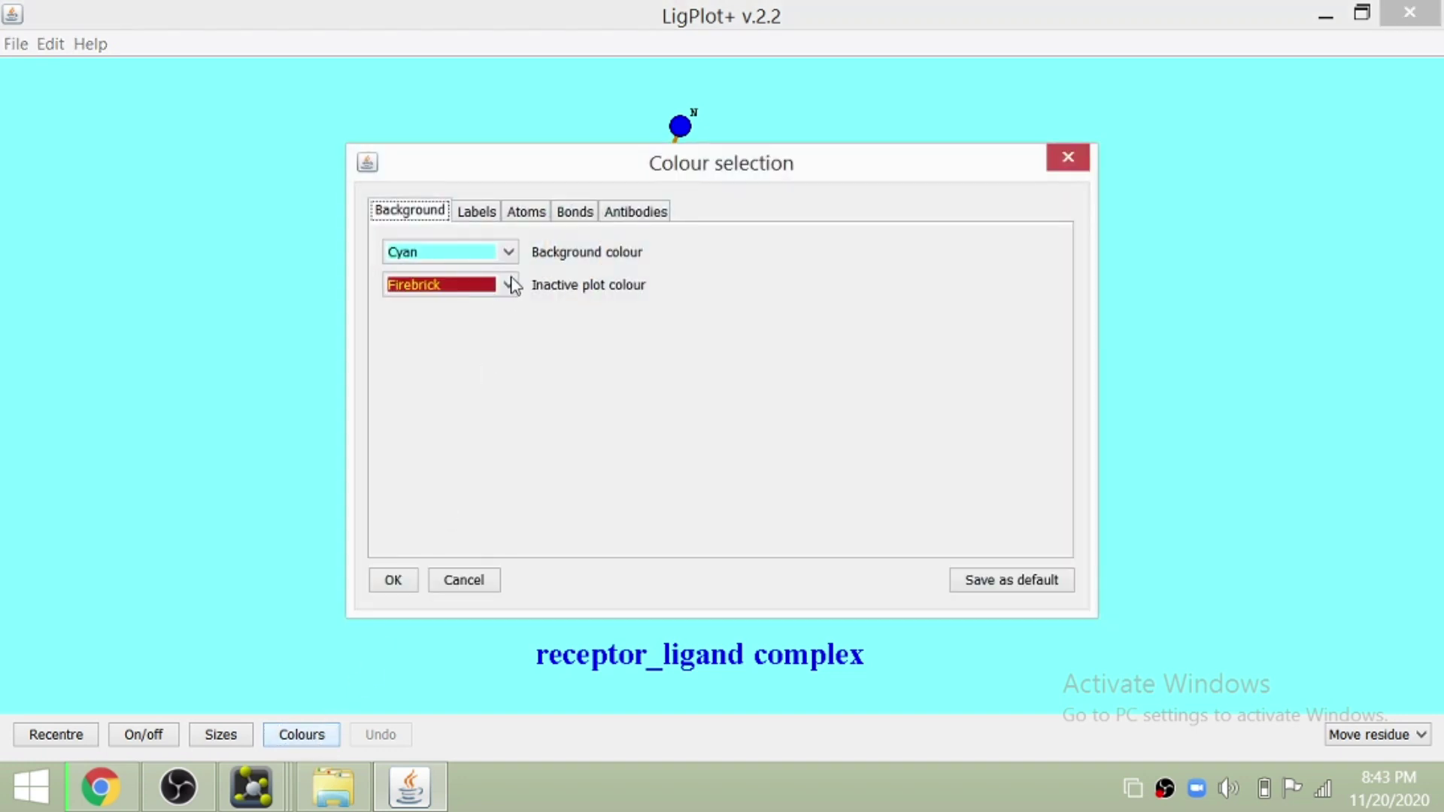
click(509, 284)
click(509, 305)
click(526, 212)
click(625, 213)
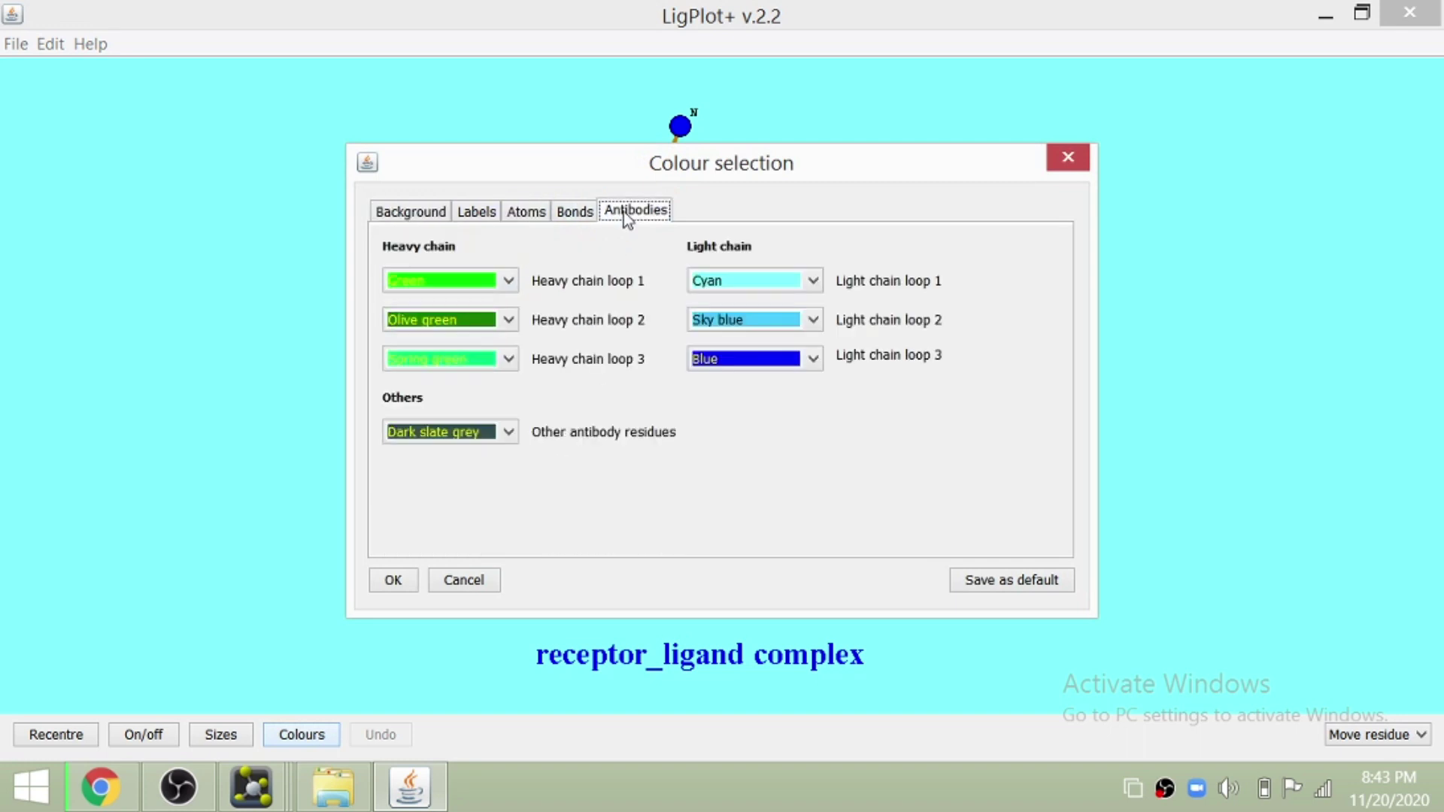
click(575, 213)
drag(767, 167, 1029, 345)
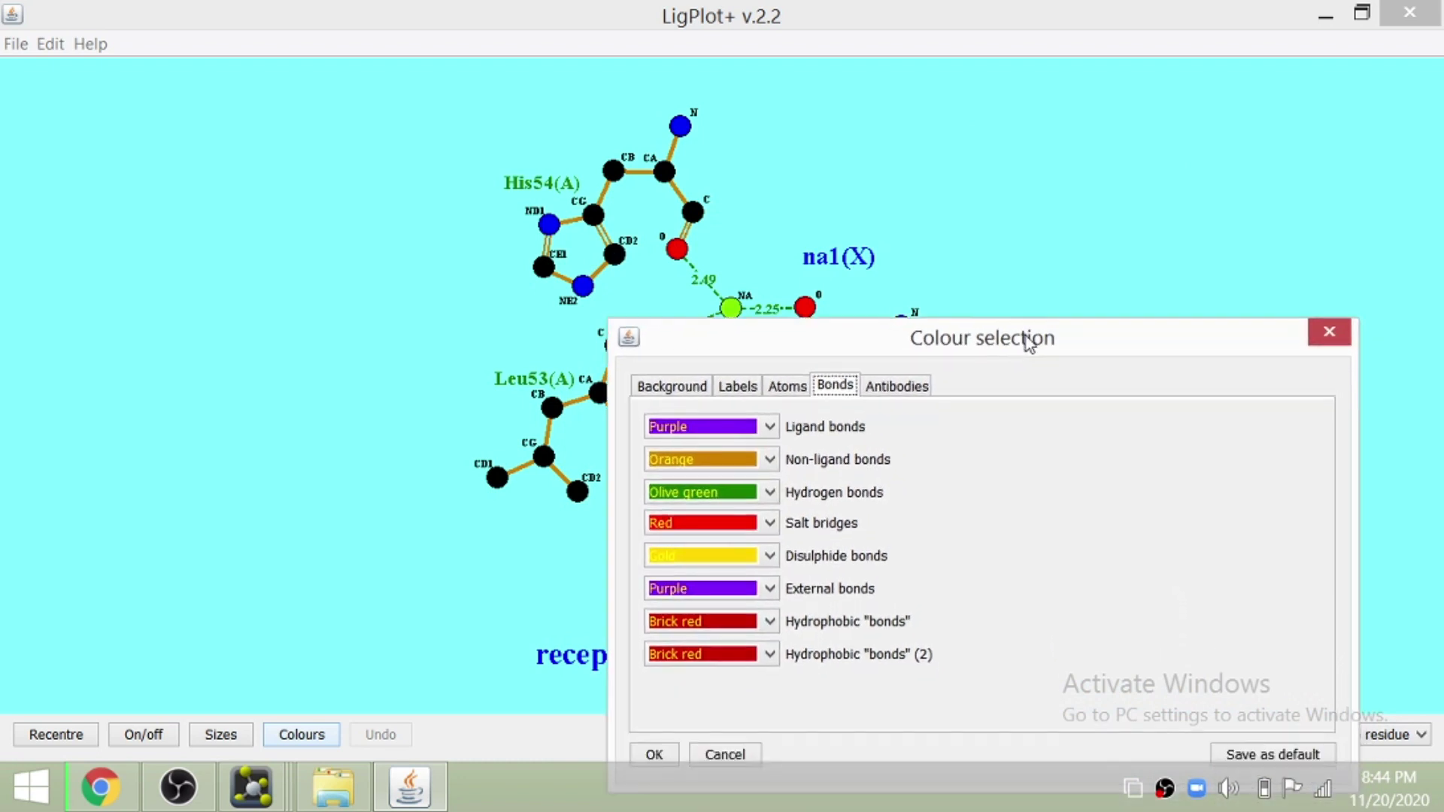
click(774, 493)
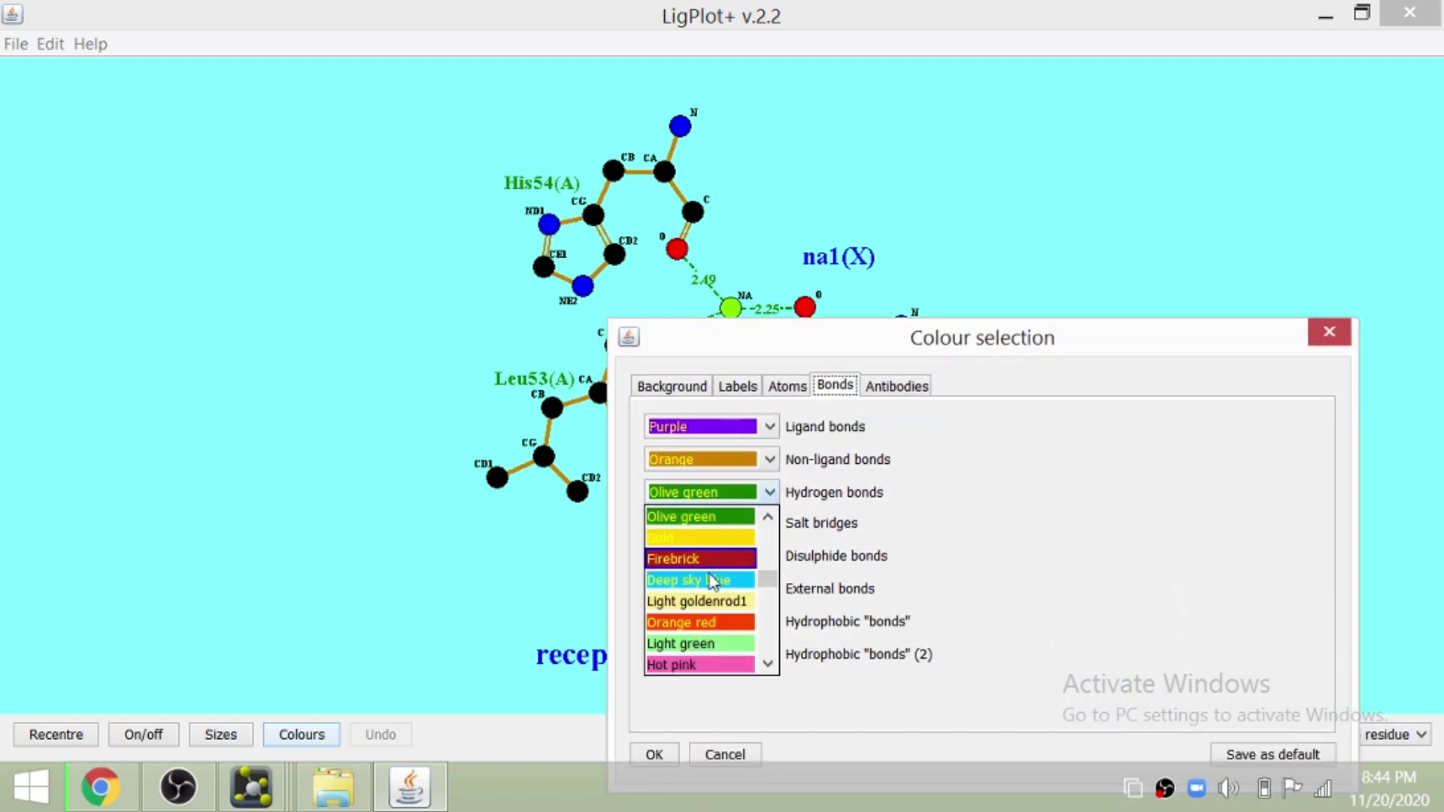
click(702, 624)
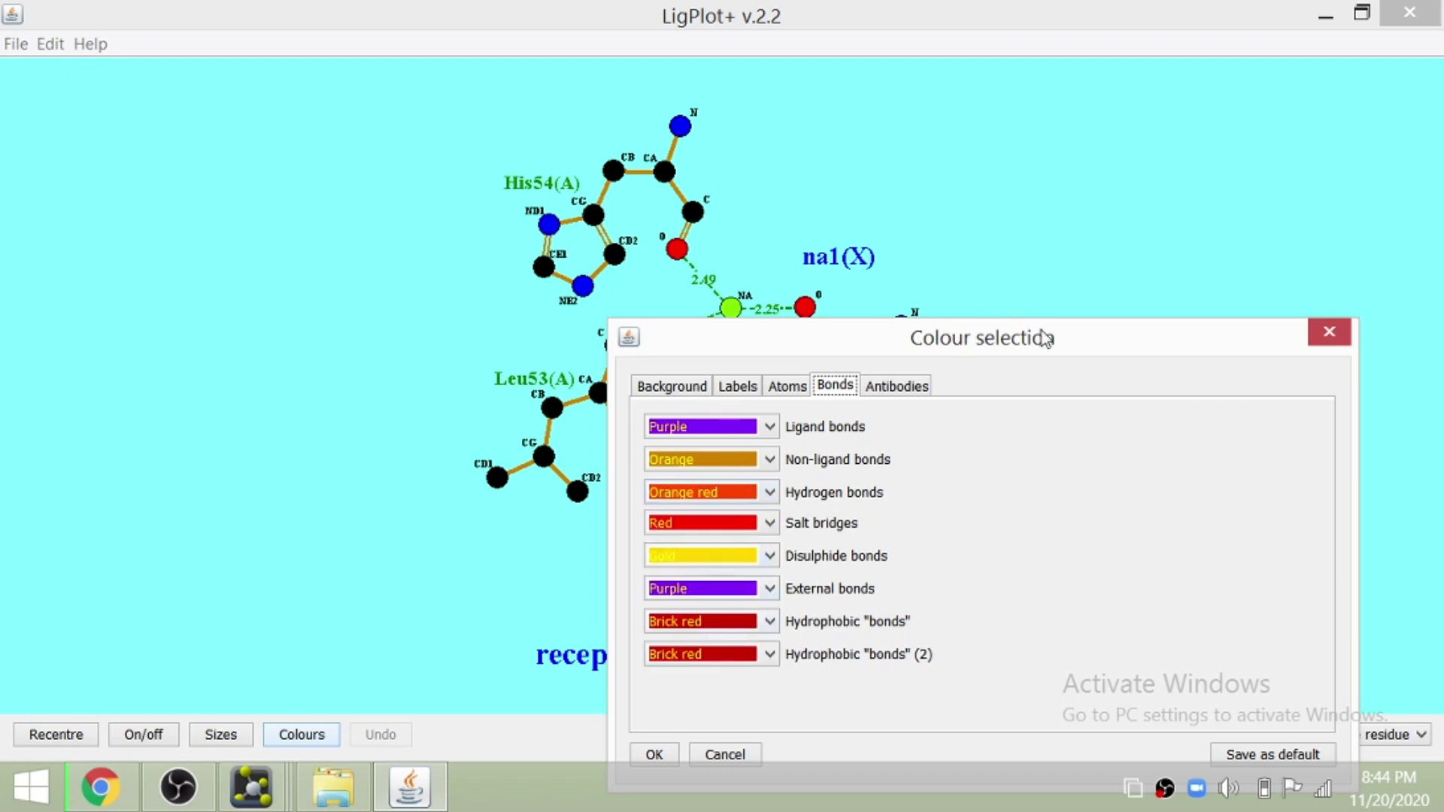
drag(1058, 347, 919, 136)
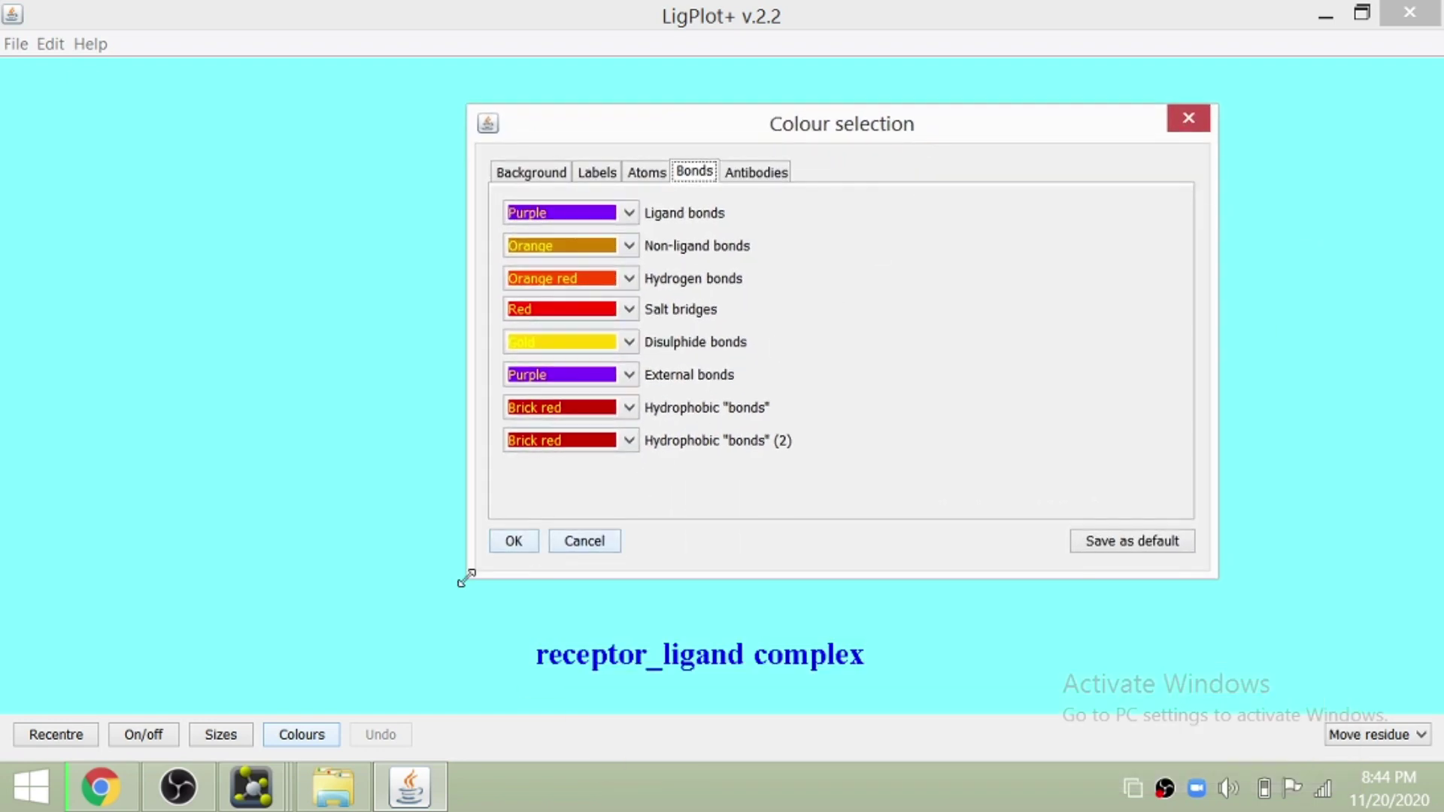
click(519, 548)
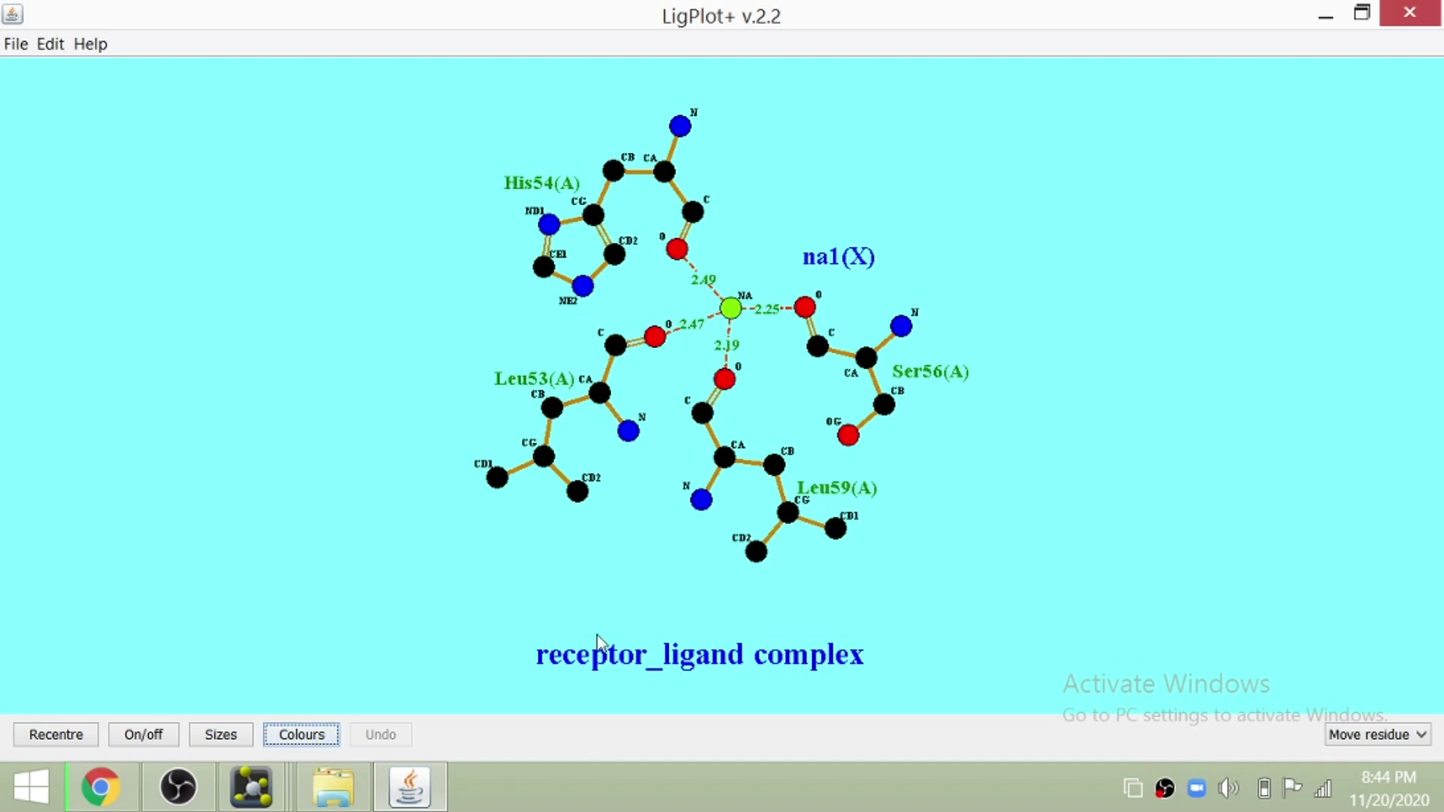
click(25, 47)
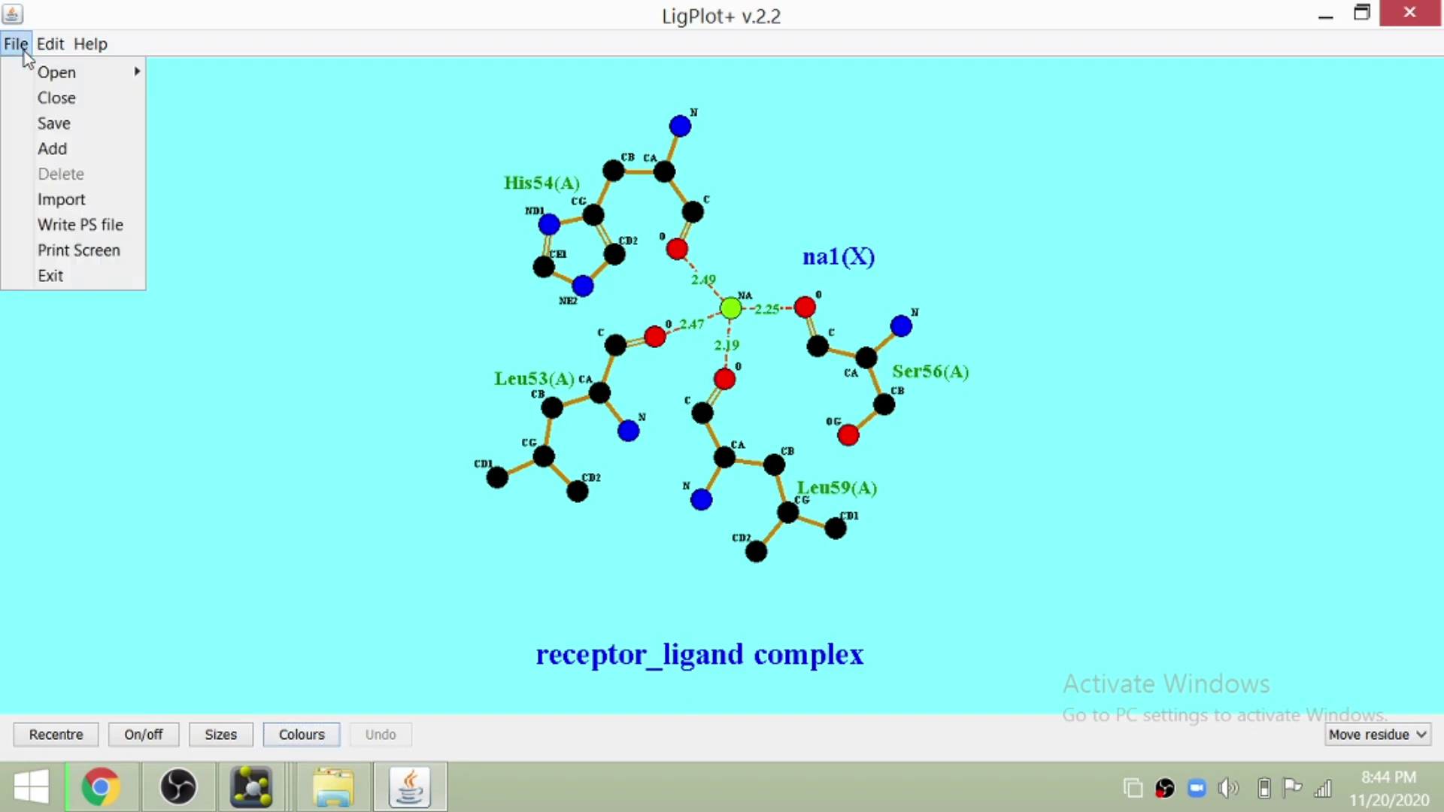
click(41, 120)
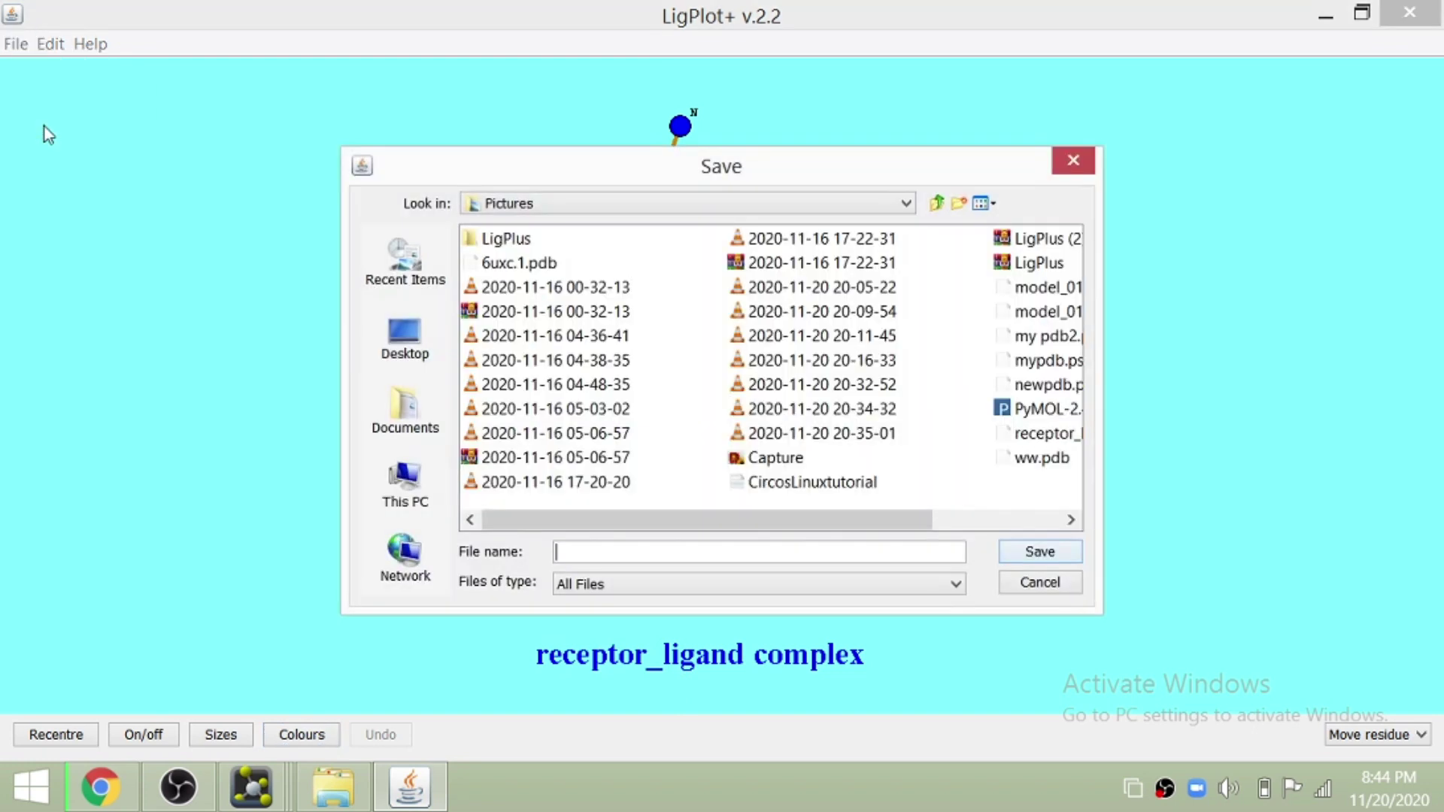
click(1039, 584)
click(18, 45)
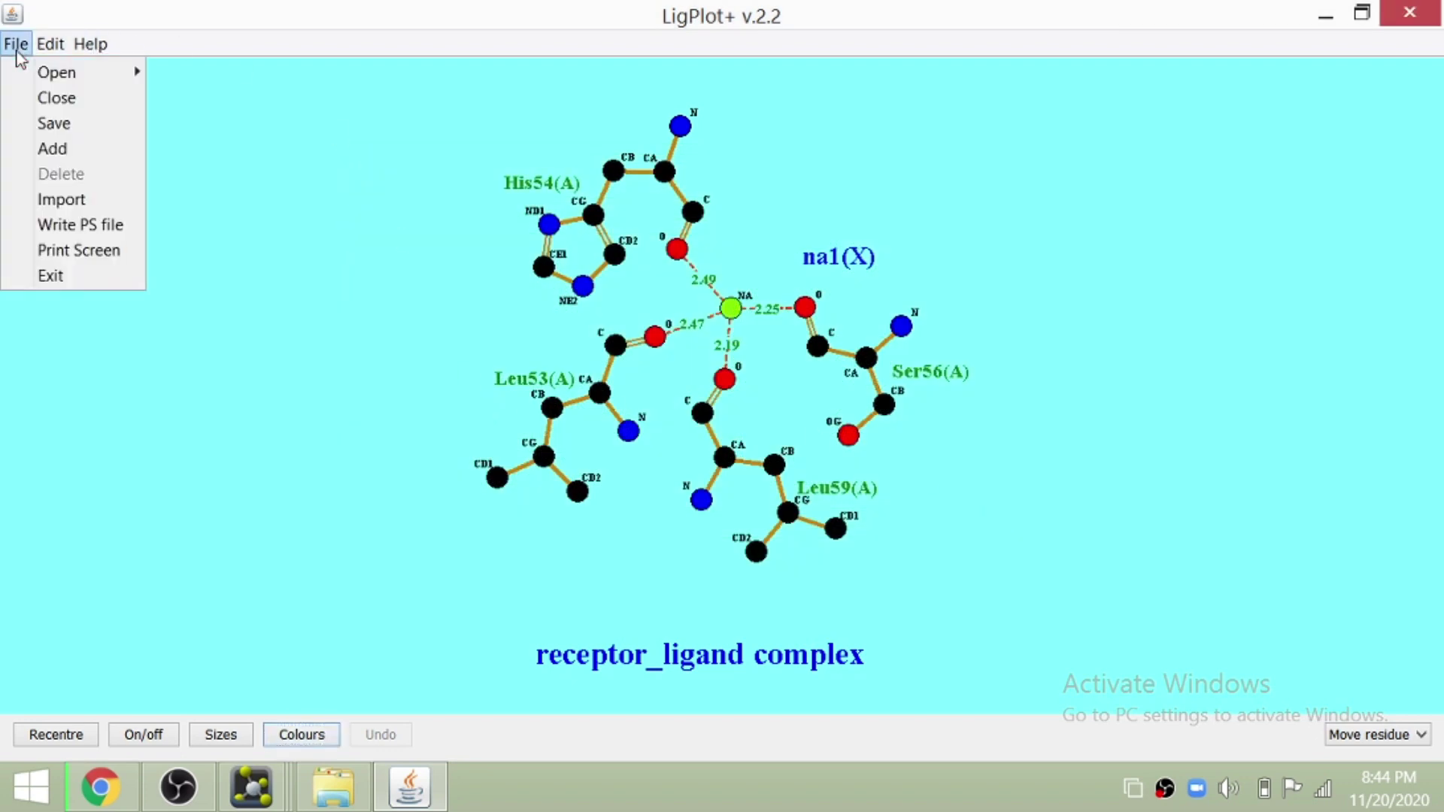
click(45, 254)
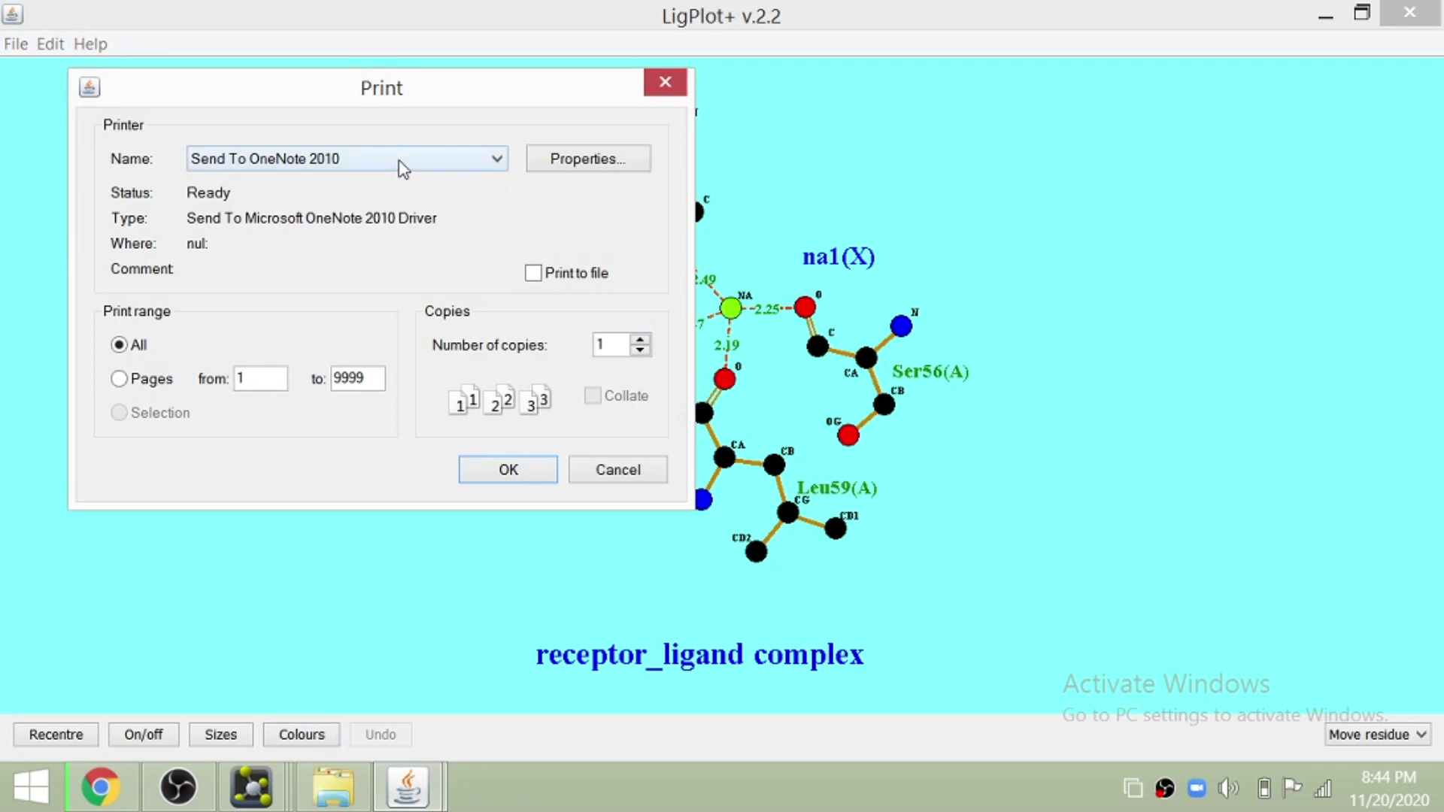
click(404, 167)
click(355, 197)
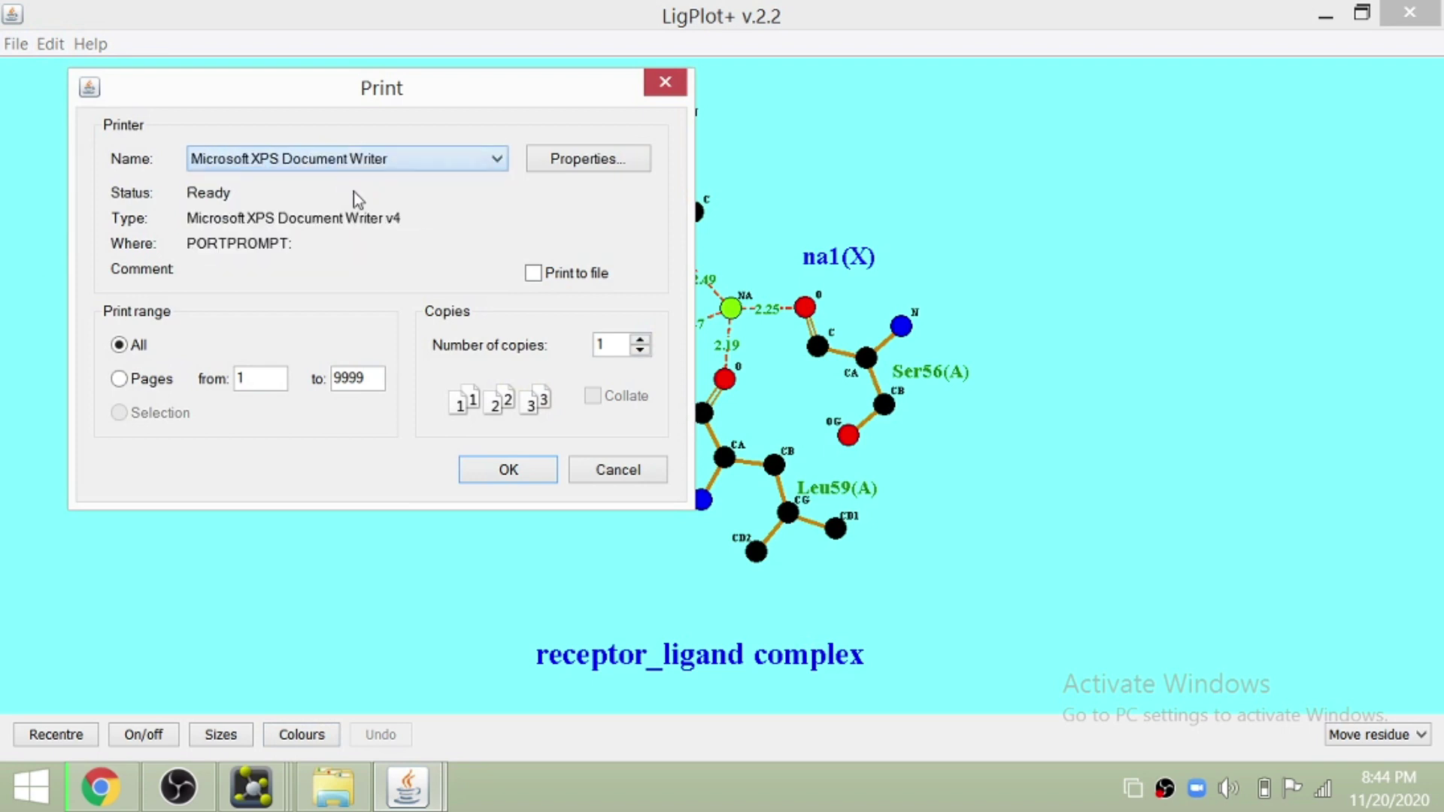
click(506, 475)
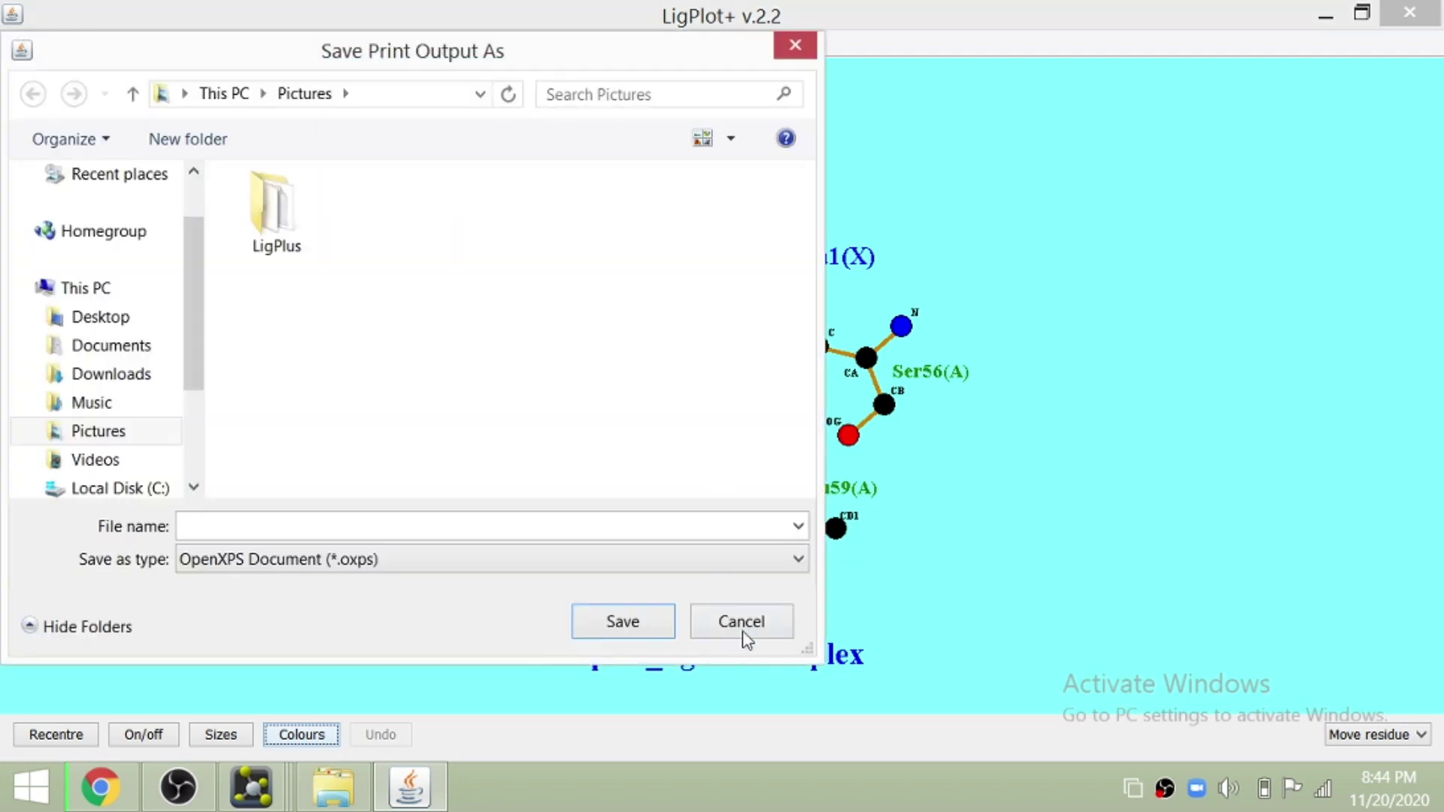
drag(588, 60, 1213, 385)
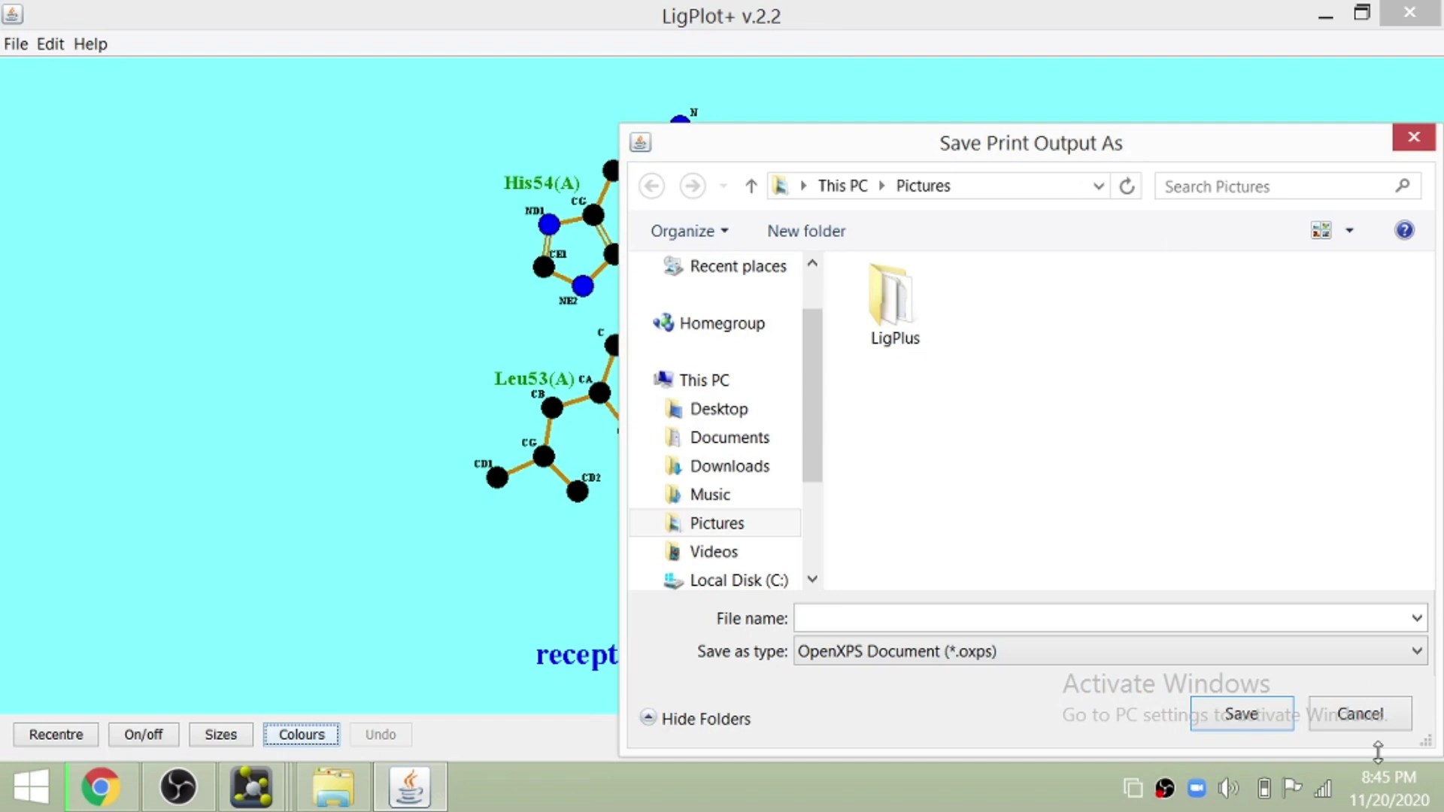
click(1366, 721)
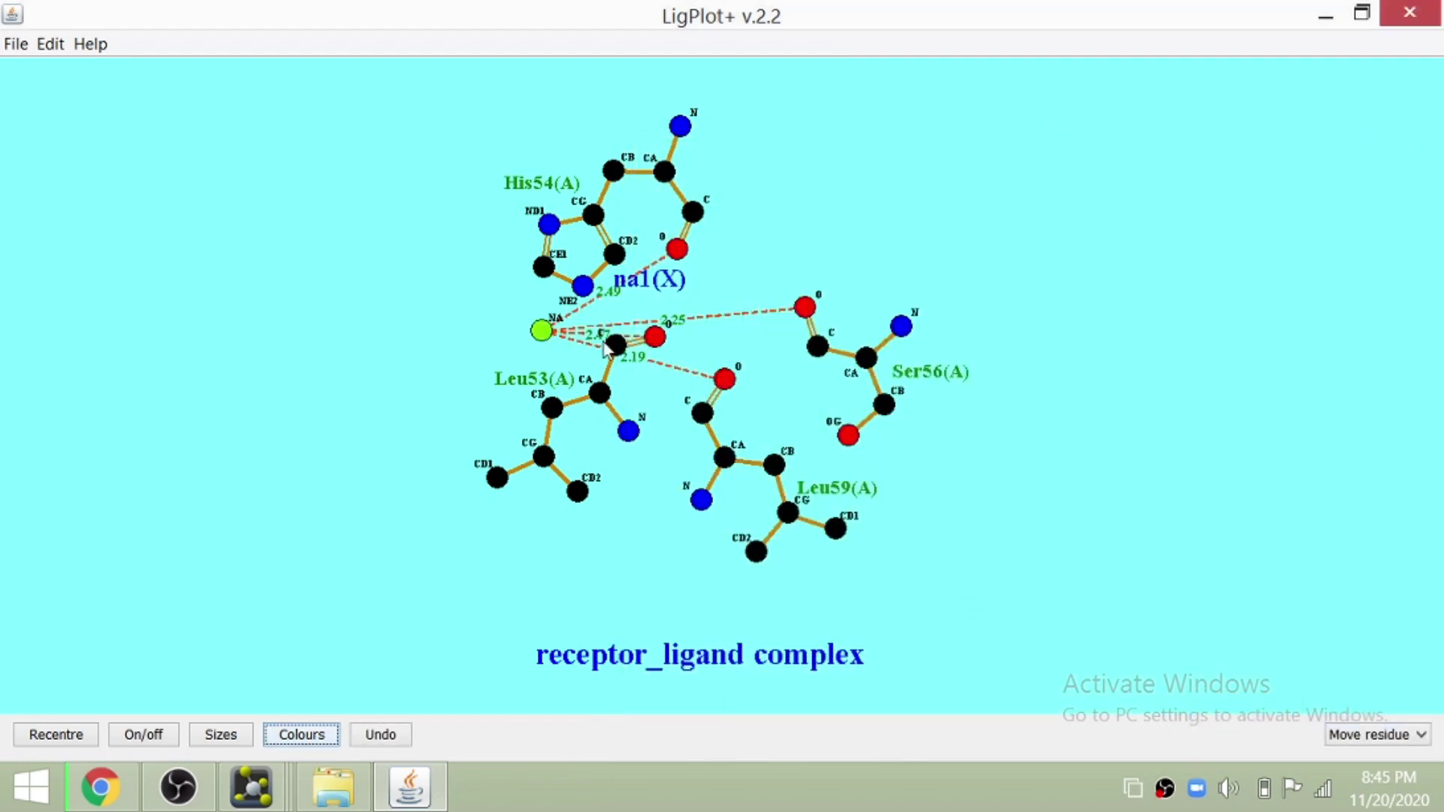
- Move the whole plot to the left edge of the canvas and print the screen to Microsoft XPS Document Writer
drag(576, 325, 285, 319)
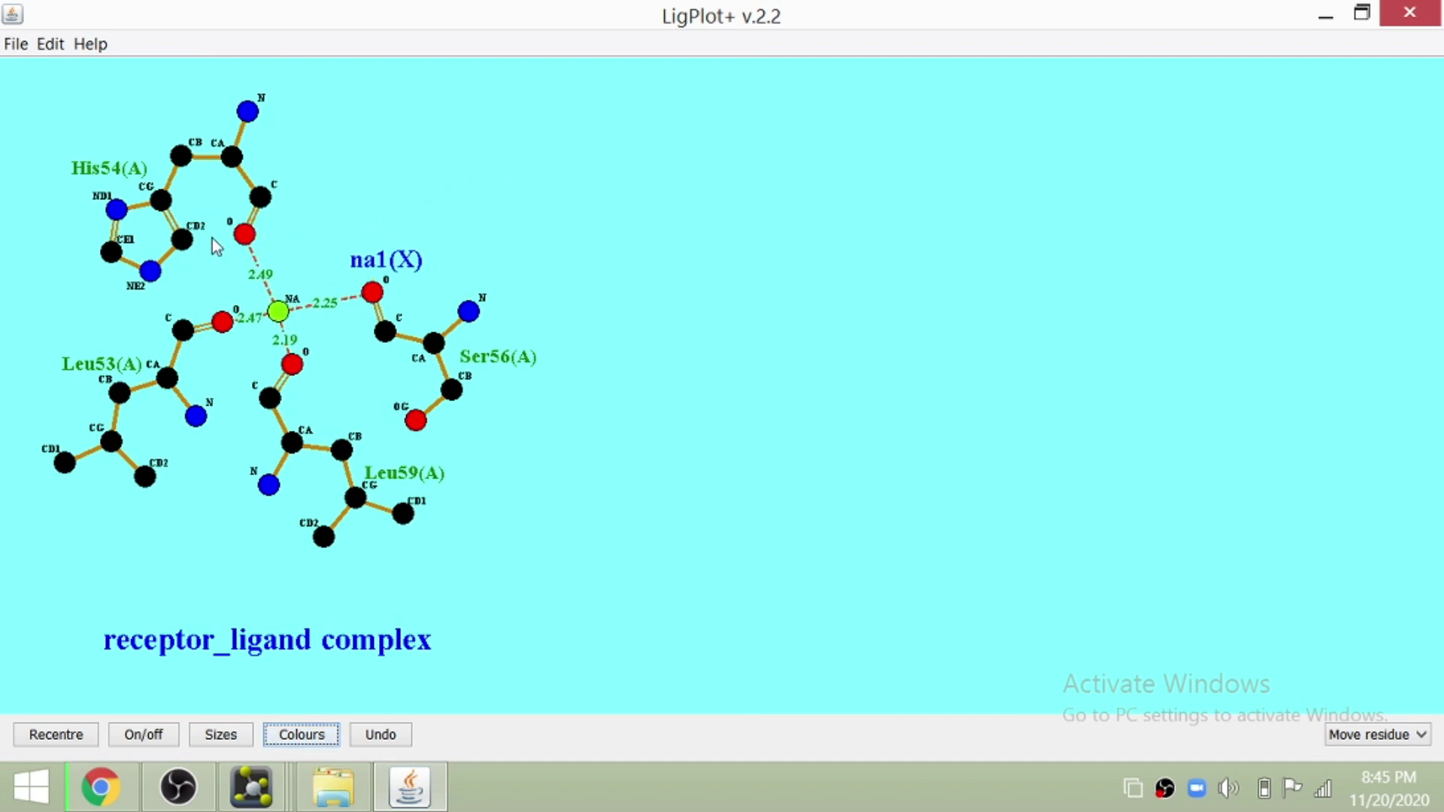
drag(213, 238, 167, 235)
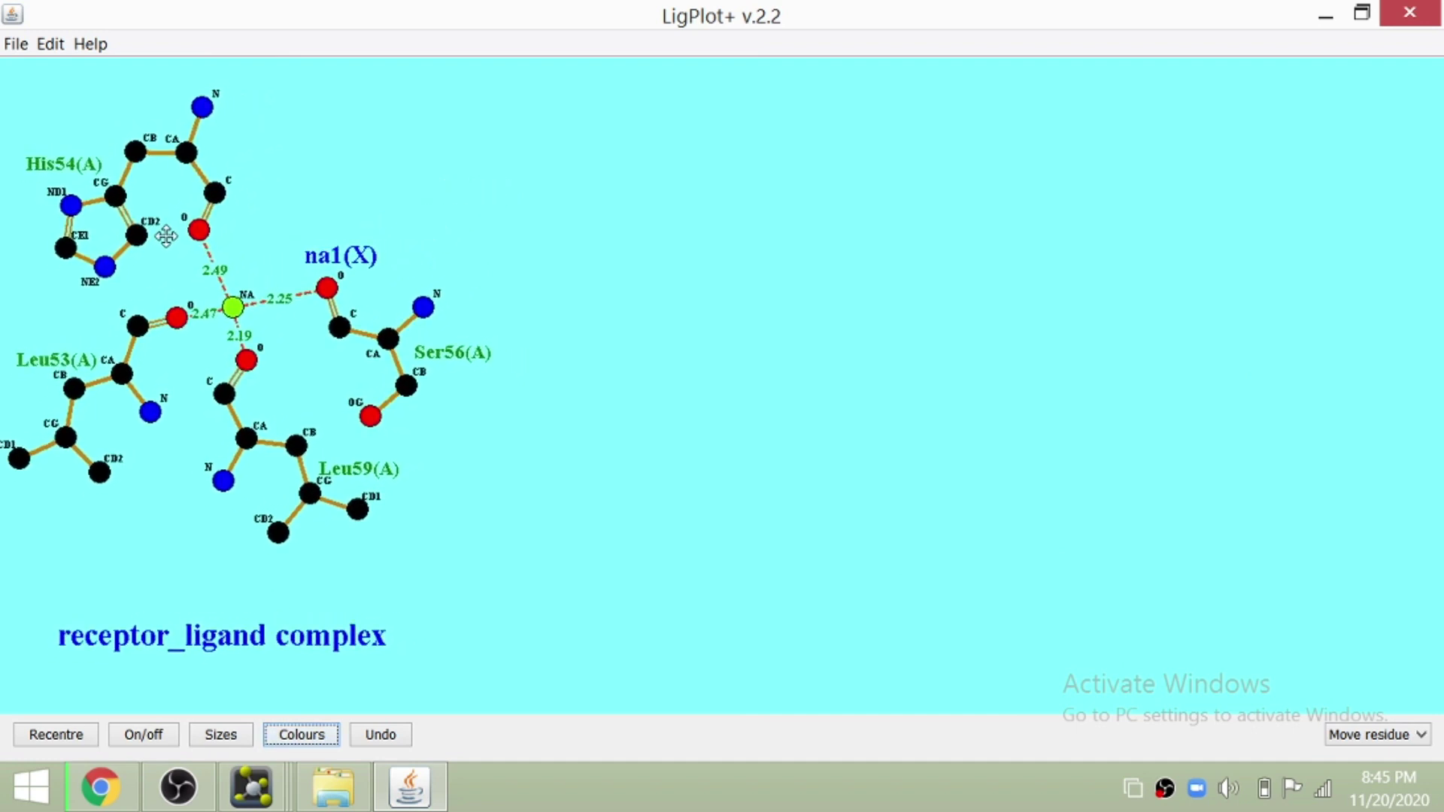
click(29, 49)
click(45, 249)
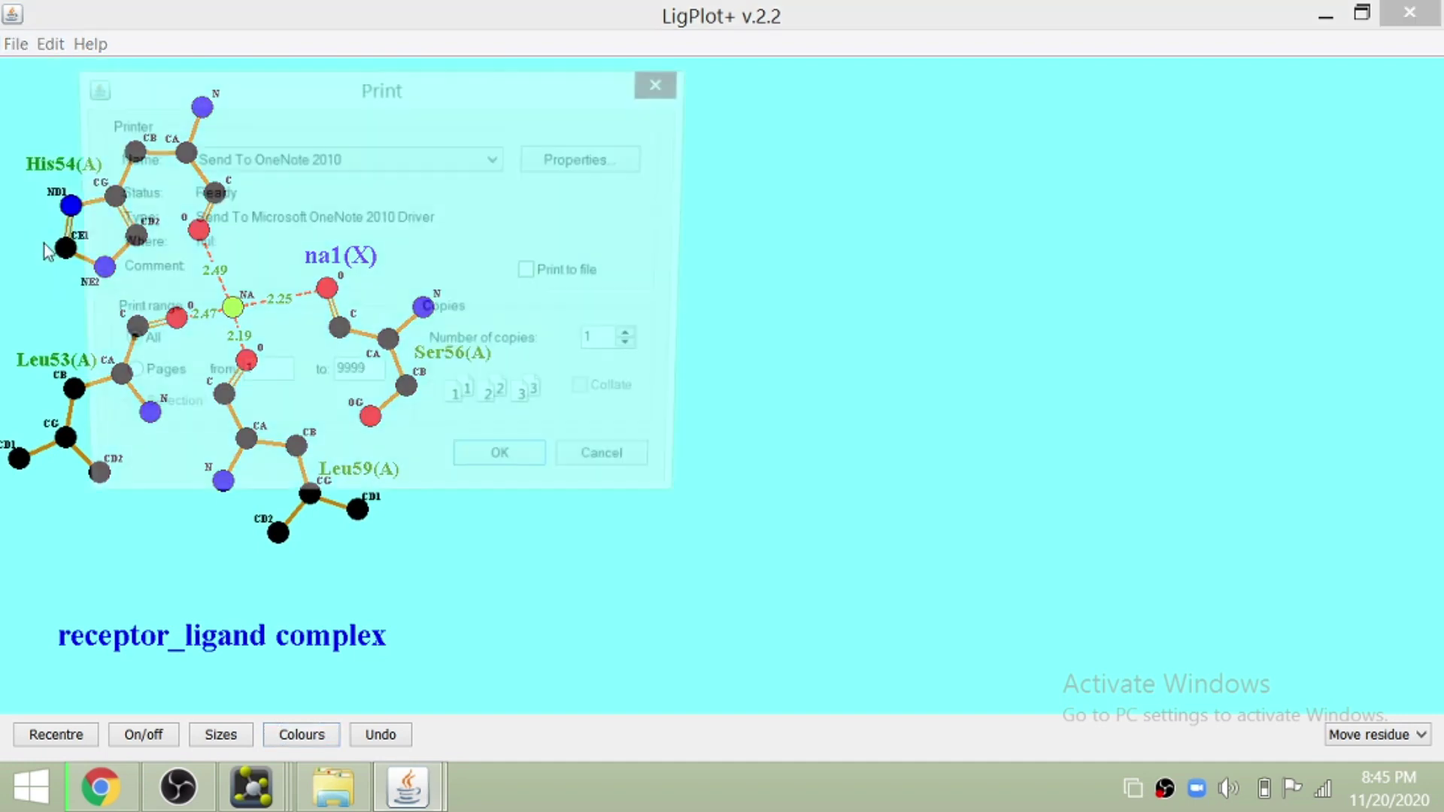
click(436, 161)
click(385, 197)
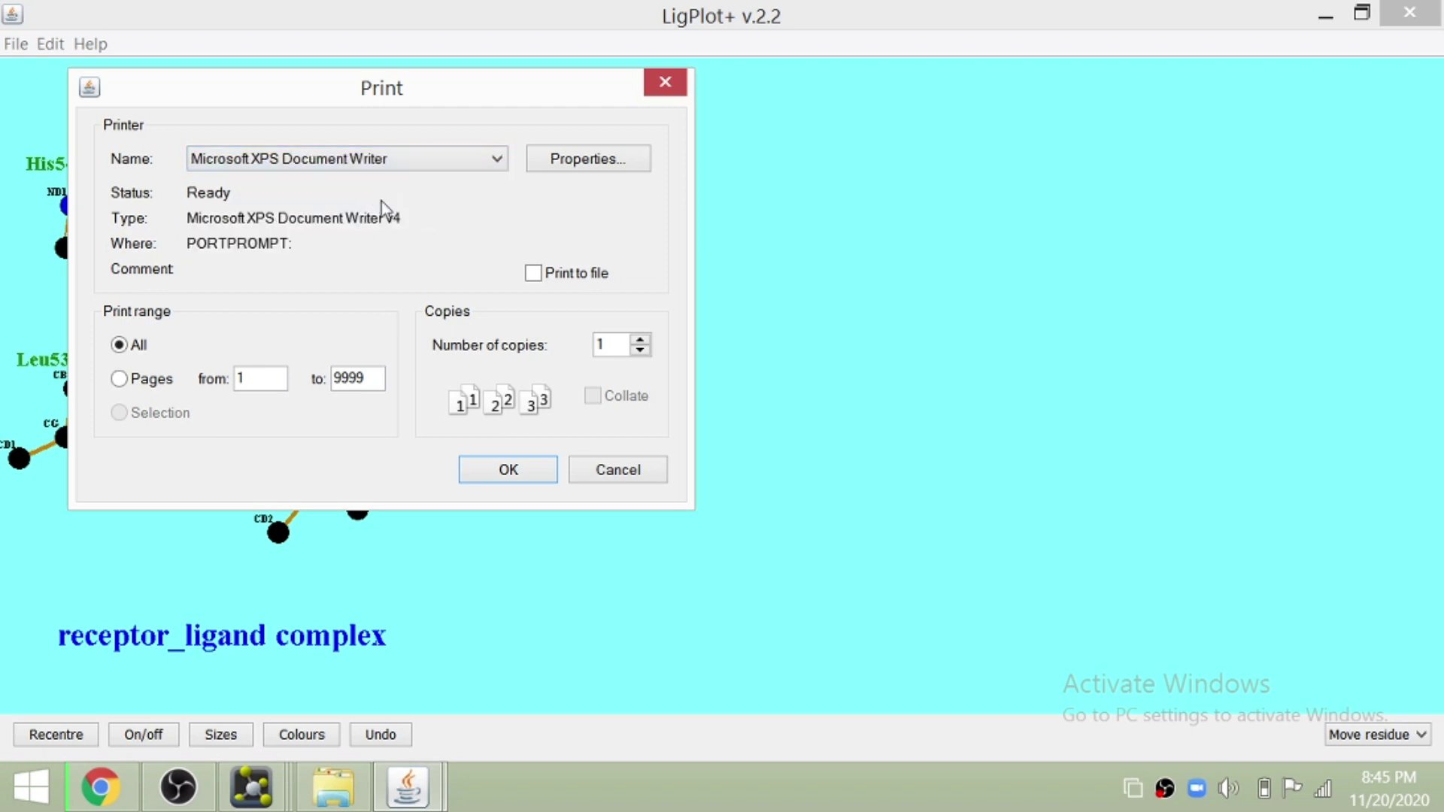
click(515, 477)
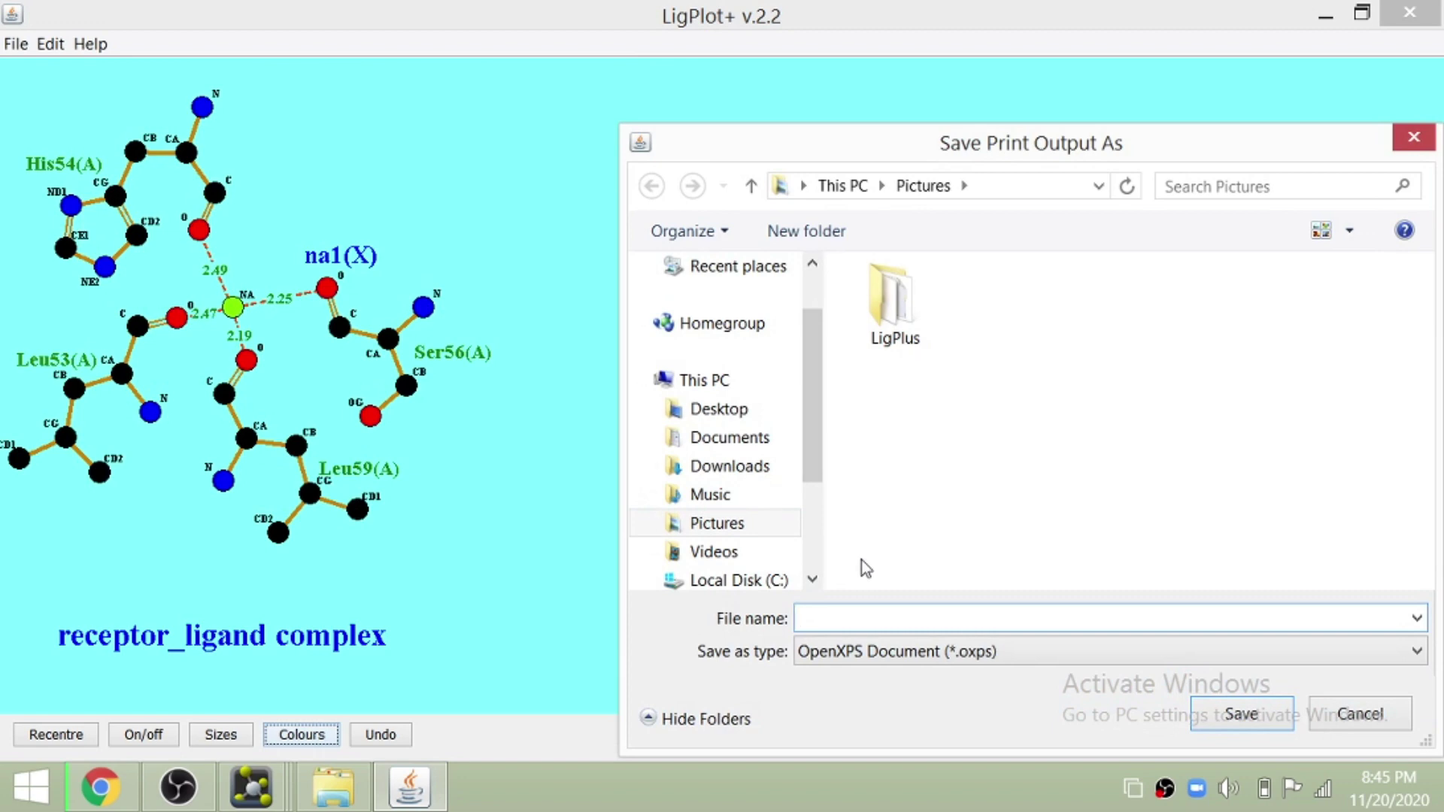
- Save the print output in Pictures as "receptor_ligand ligplot" in OpenXPS Document (*.oxps) format
text(receptor_ligan)
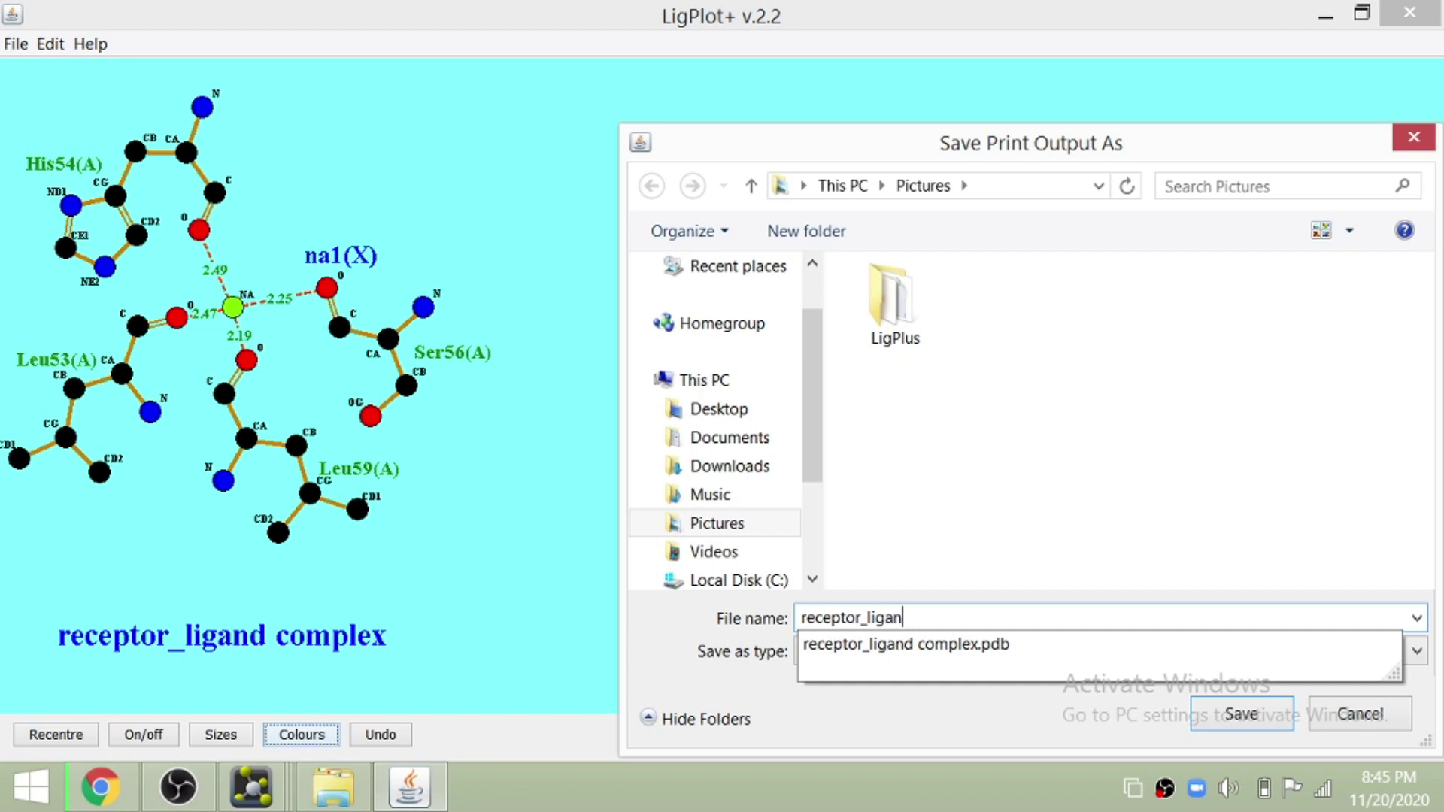
text(d lig)
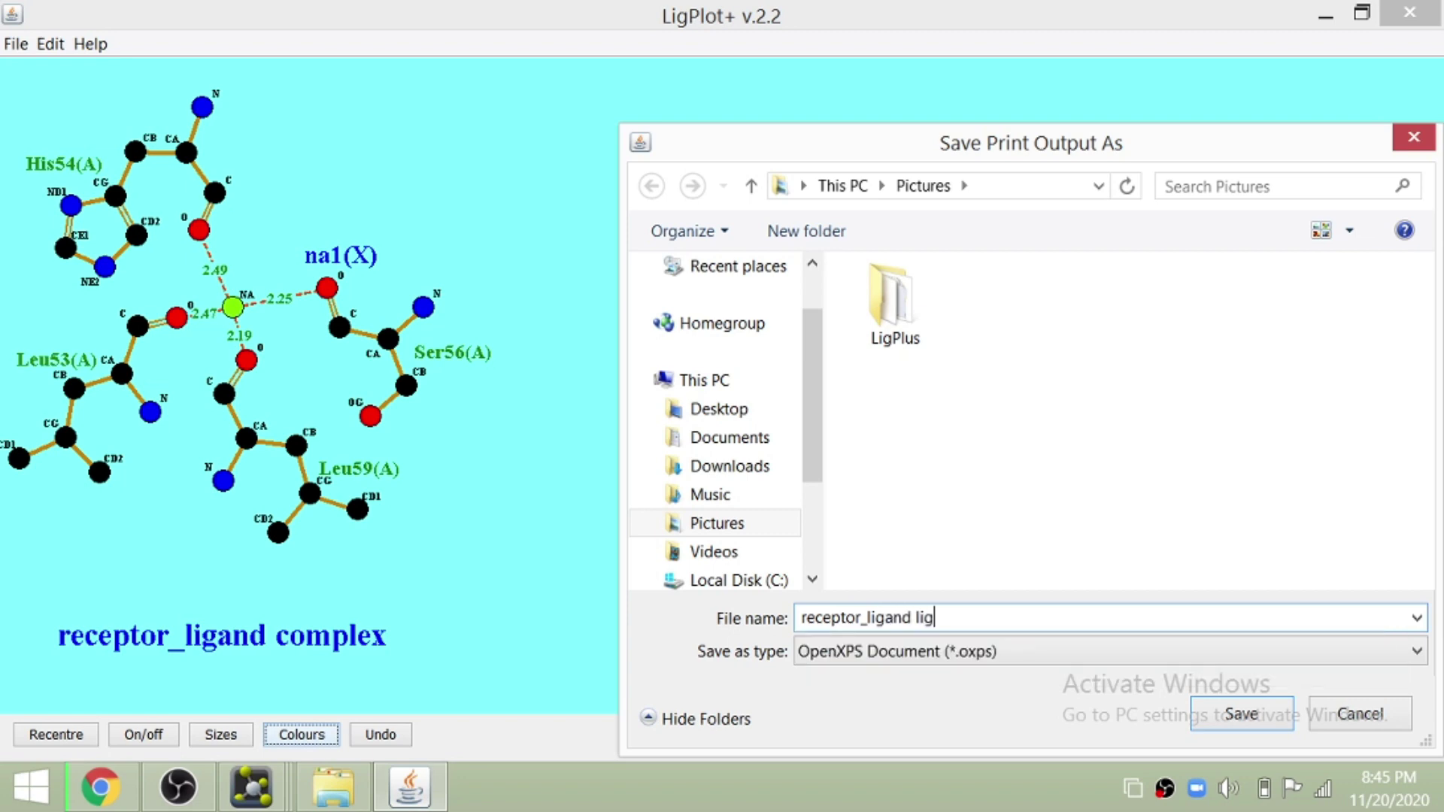
text(plot)
click(1163, 656)
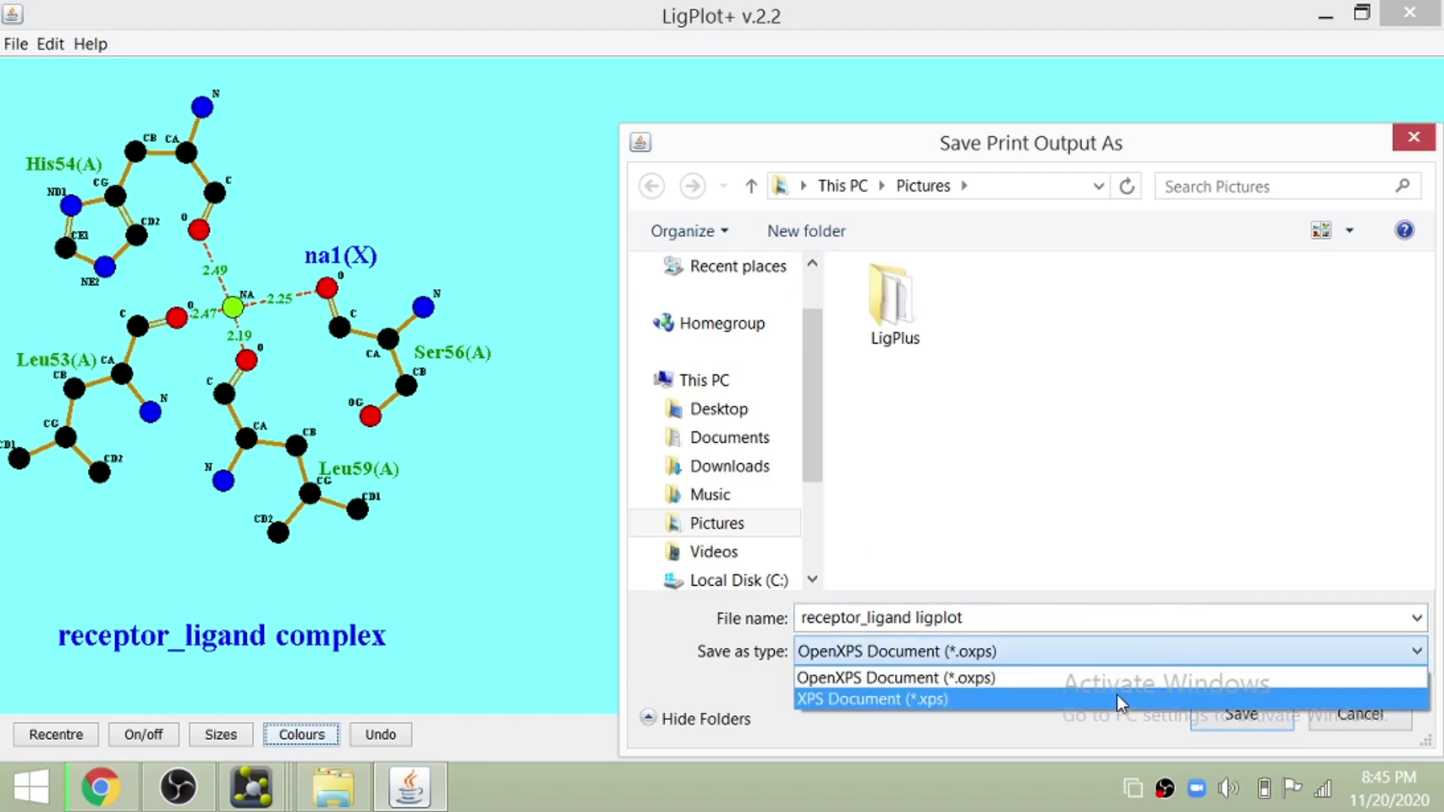
click(1135, 679)
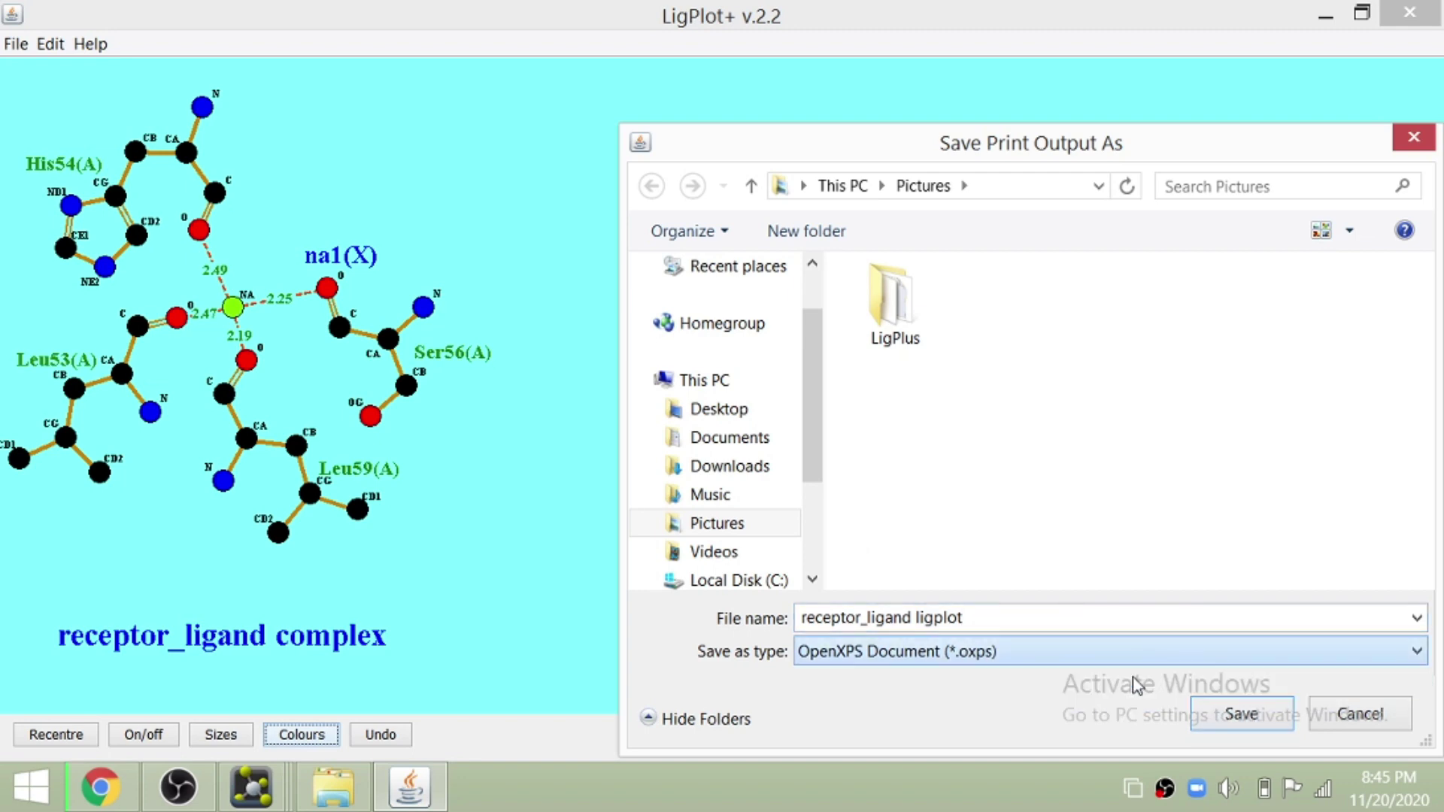
click(1242, 715)
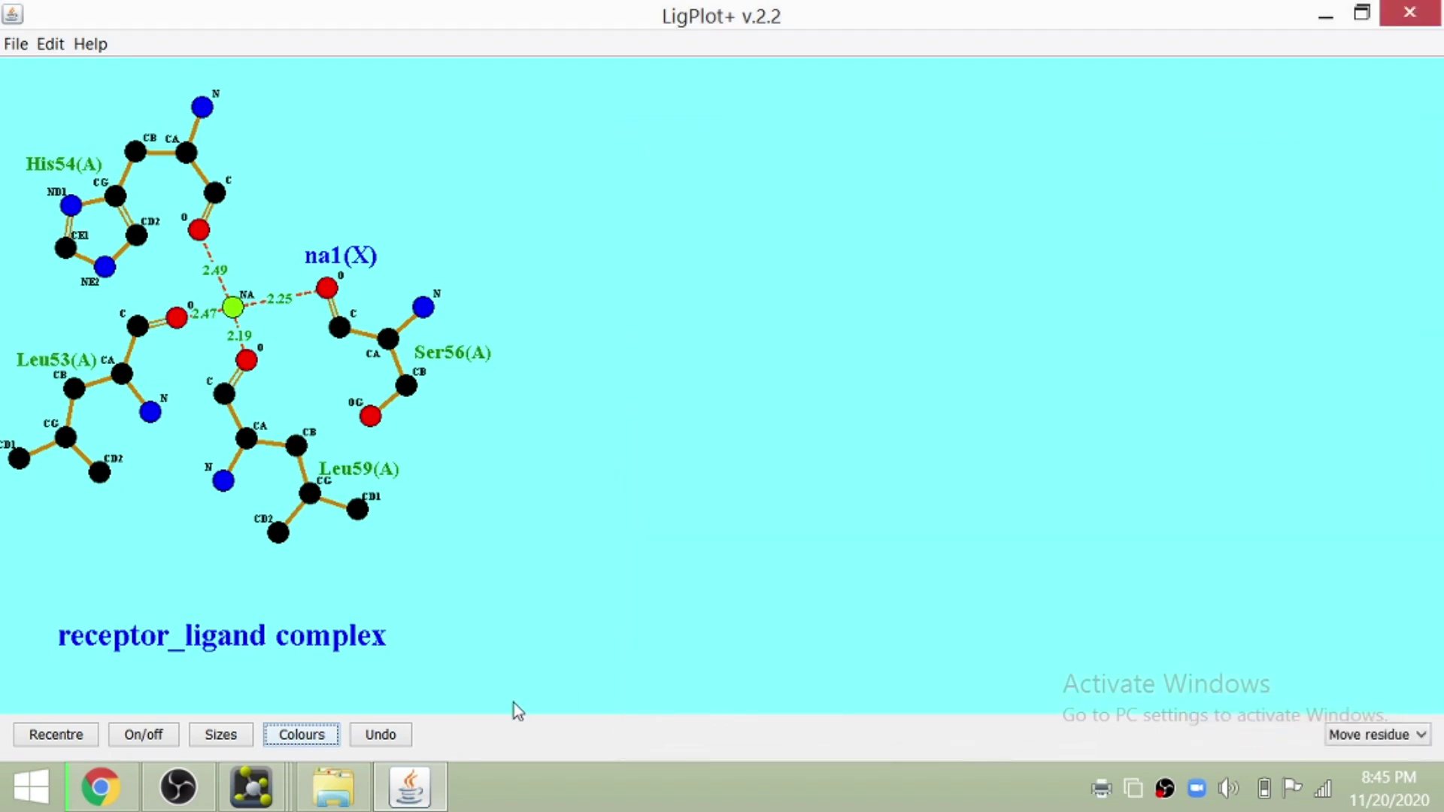
- Switch to File Explorer, open "receptor_ligand ligplot" from the Pictures folder and inspect the plot at 58% zoom
click(333, 789)
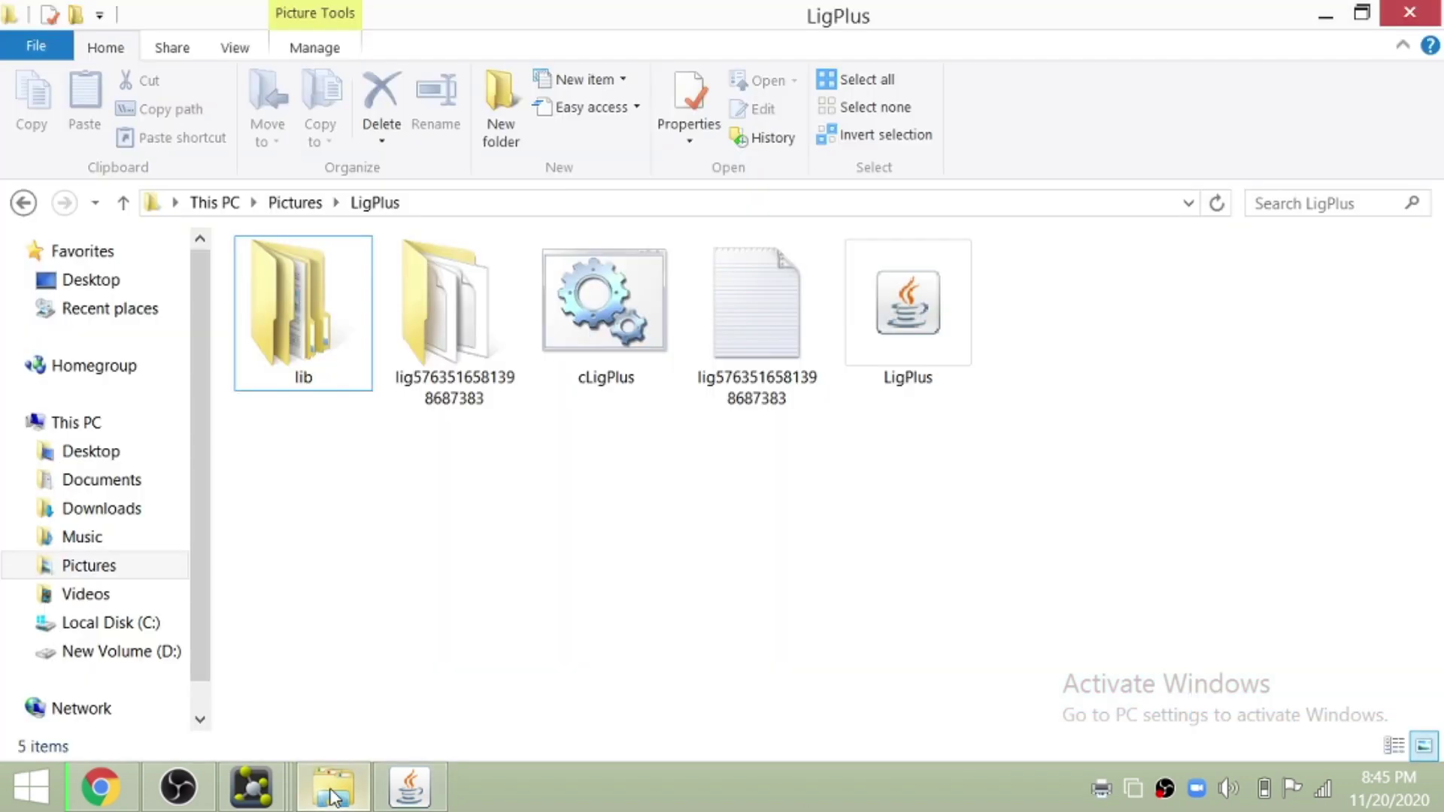
click(130, 576)
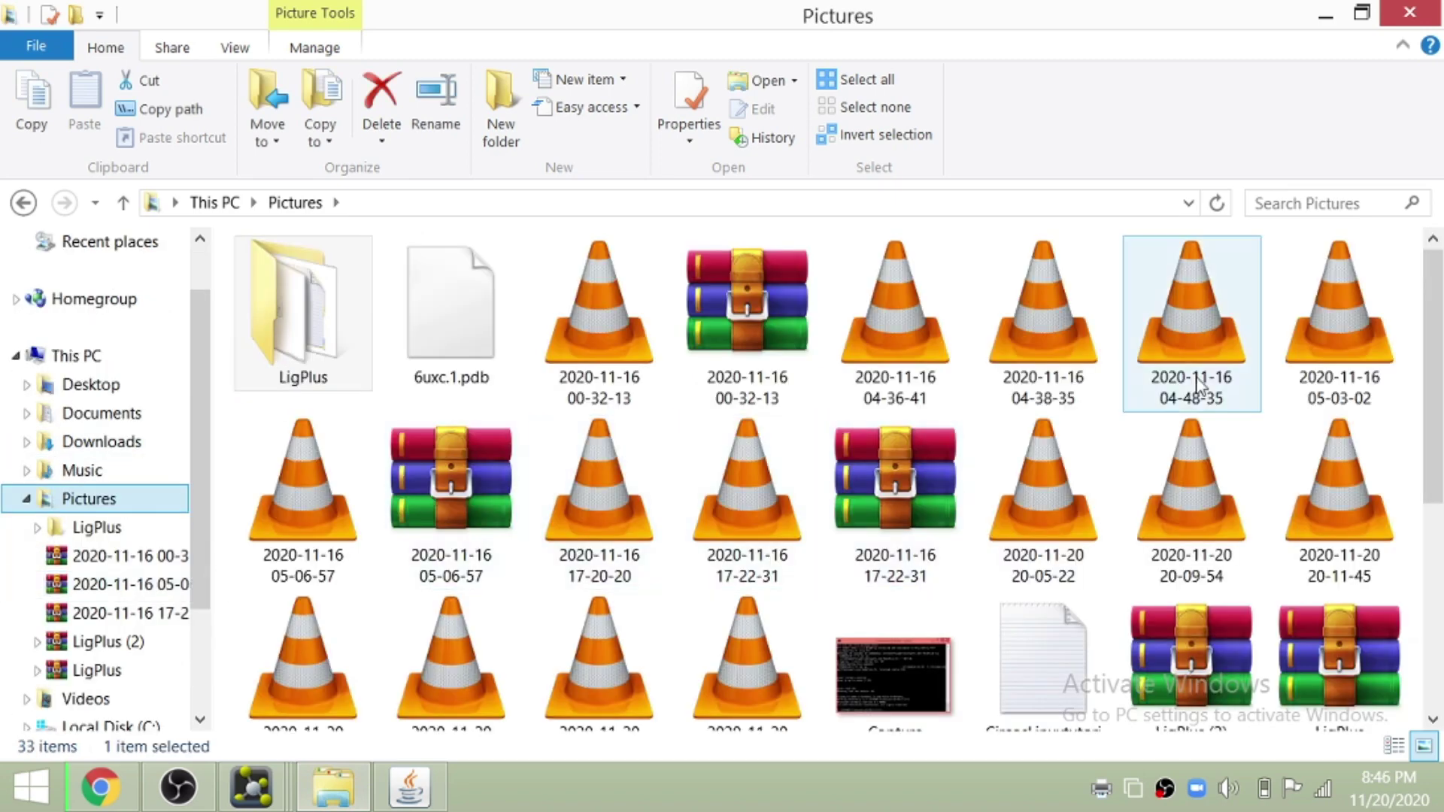
drag(1428, 413, 1416, 659)
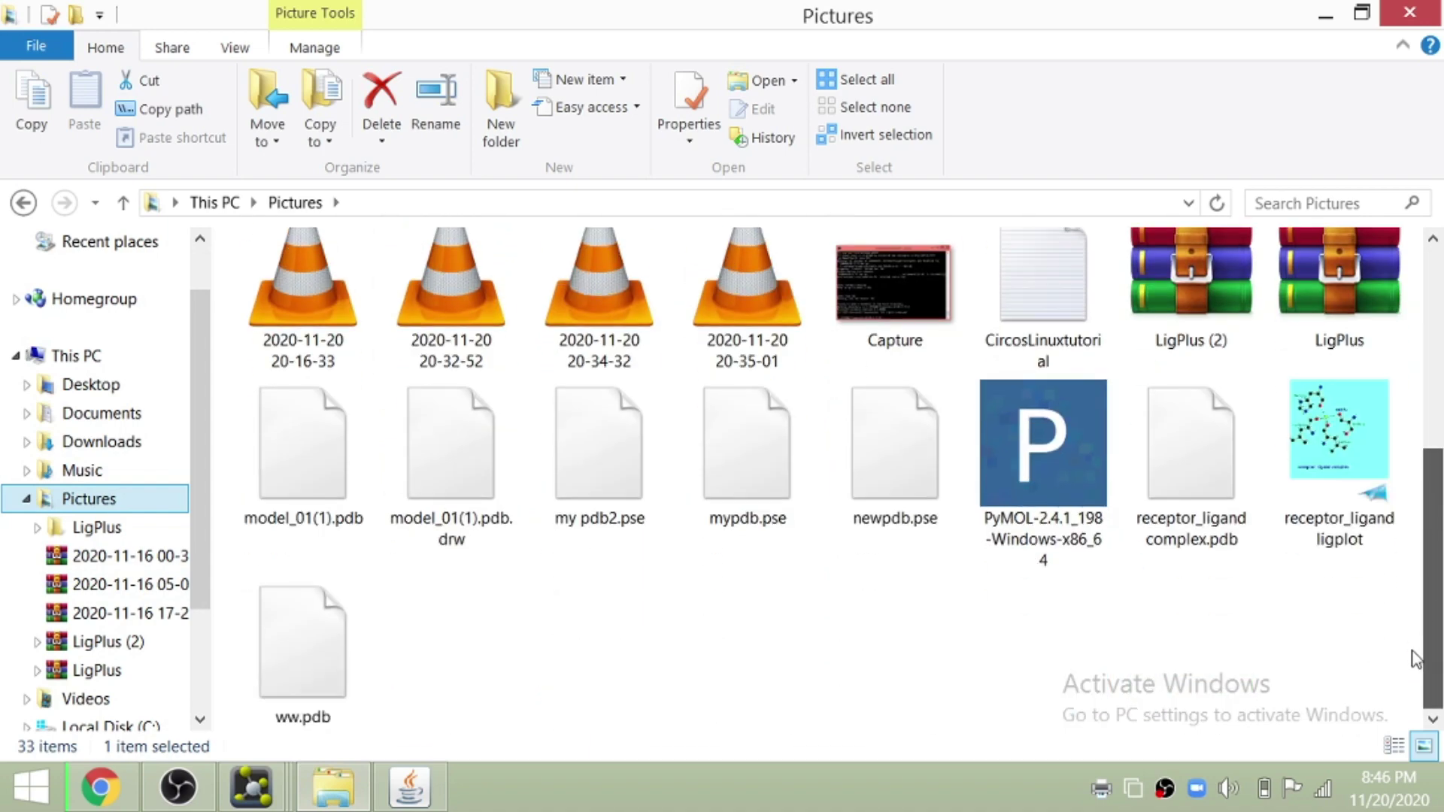
right_click(1336, 537)
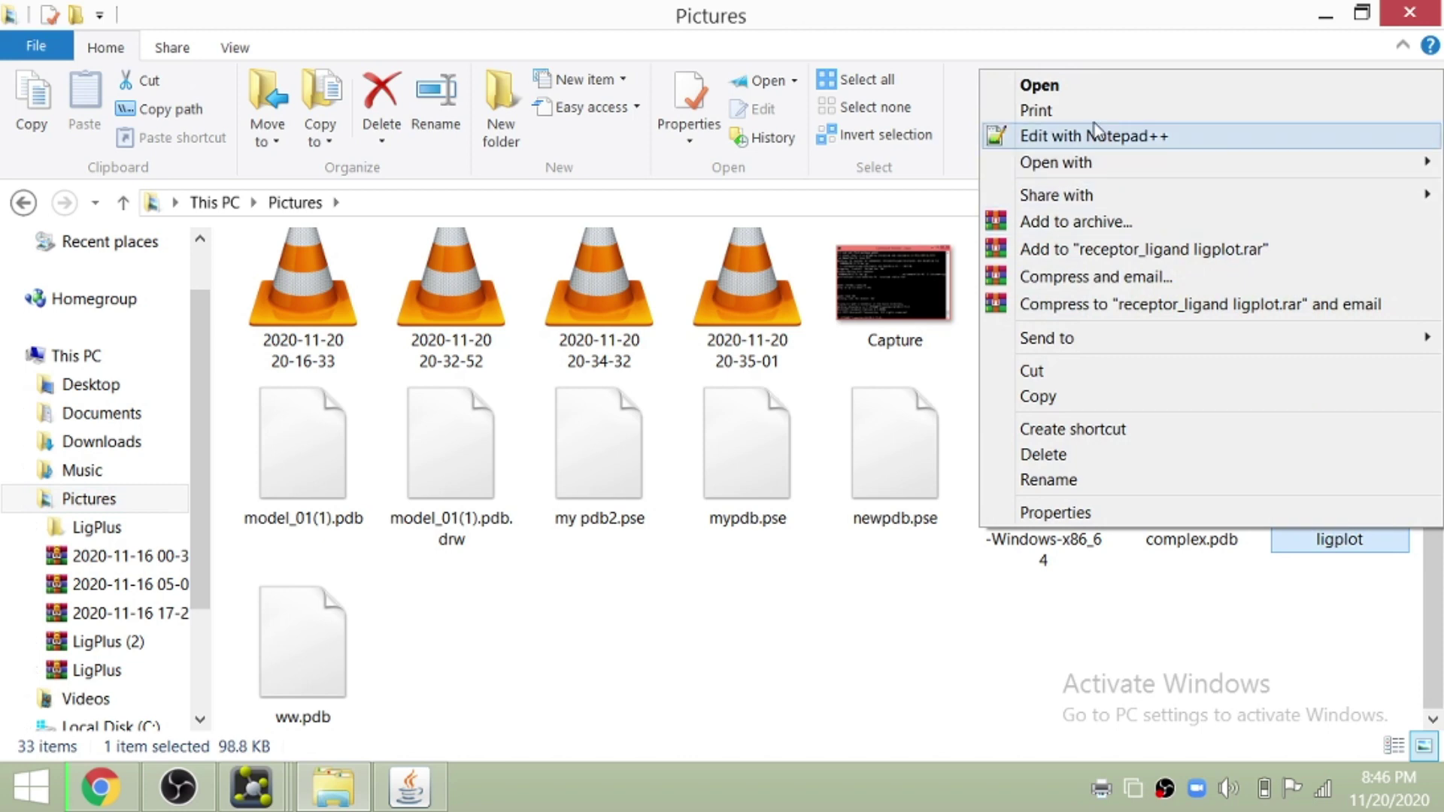
click(1081, 97)
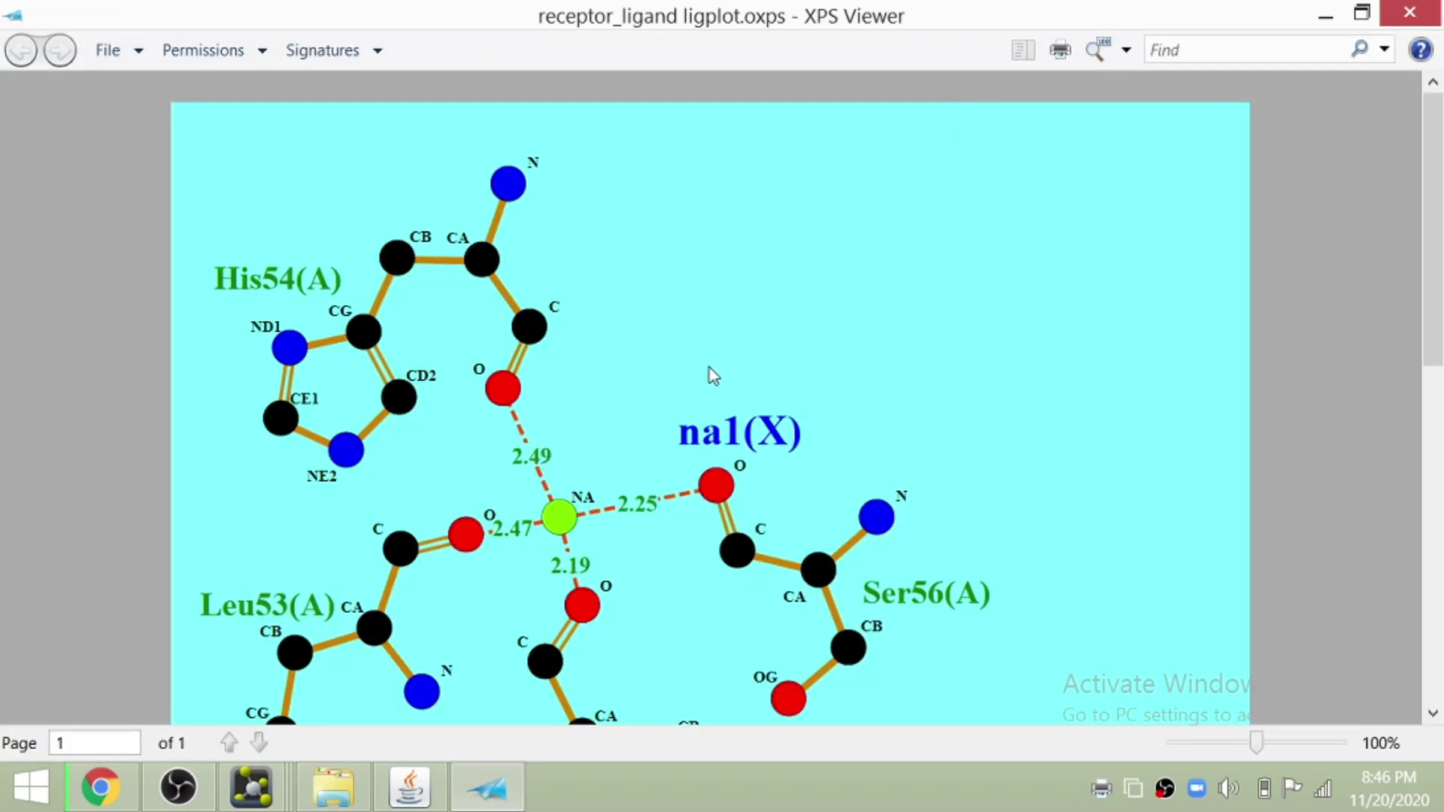
drag(712, 323, 719, 249)
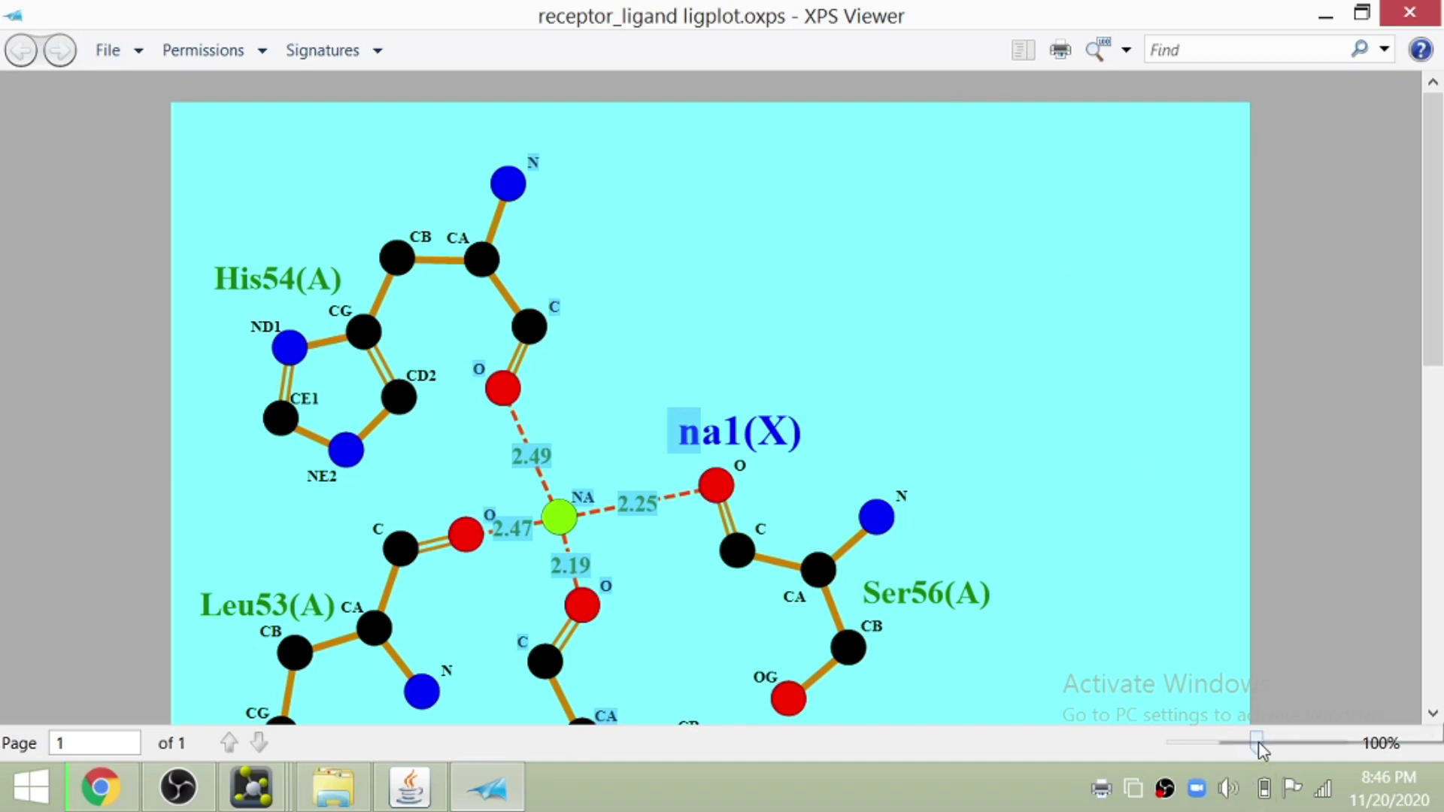
drag(1258, 742, 1216, 765)
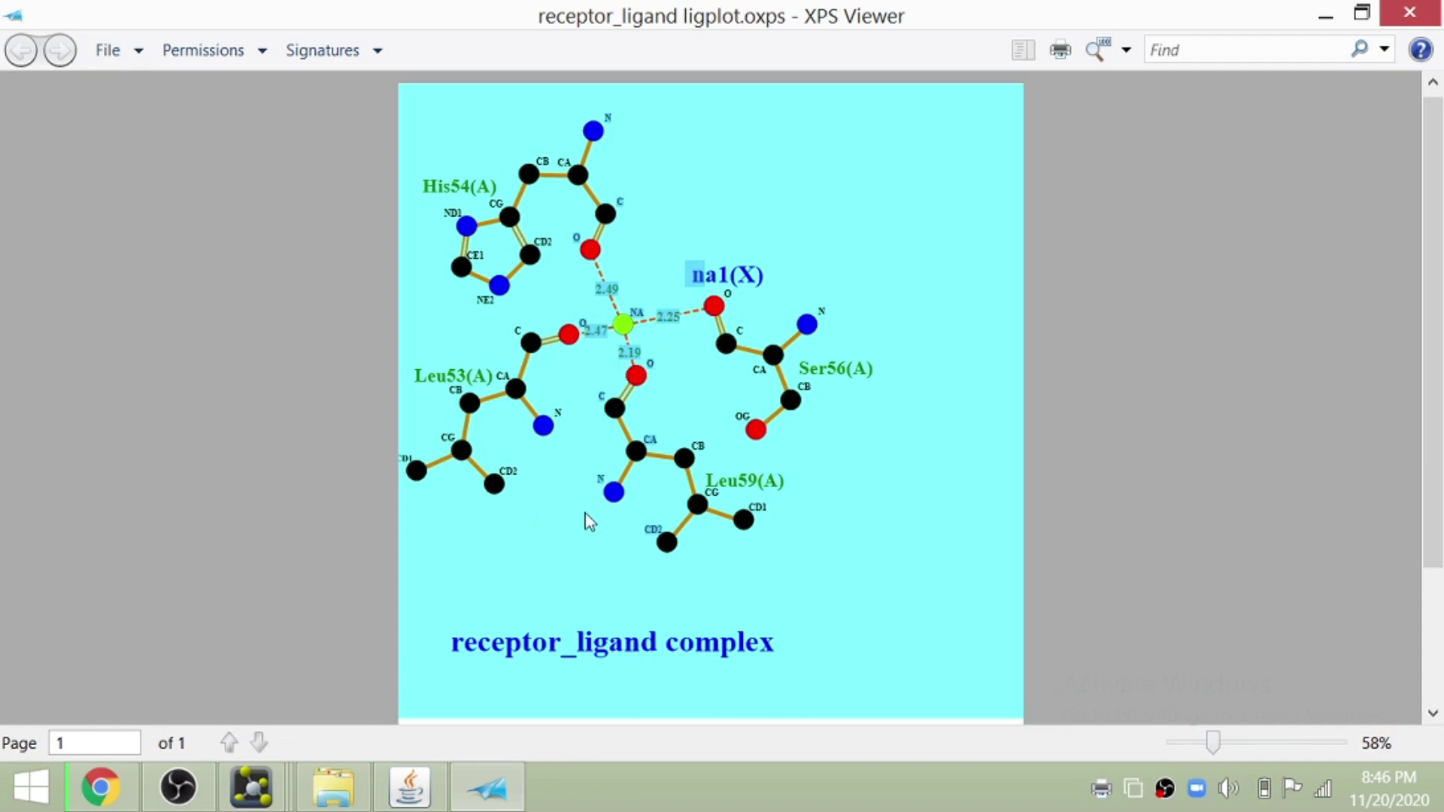
- Close the XPS document and the Pictures folder window, and minimise the LigPlot+ window
click(1412, 15)
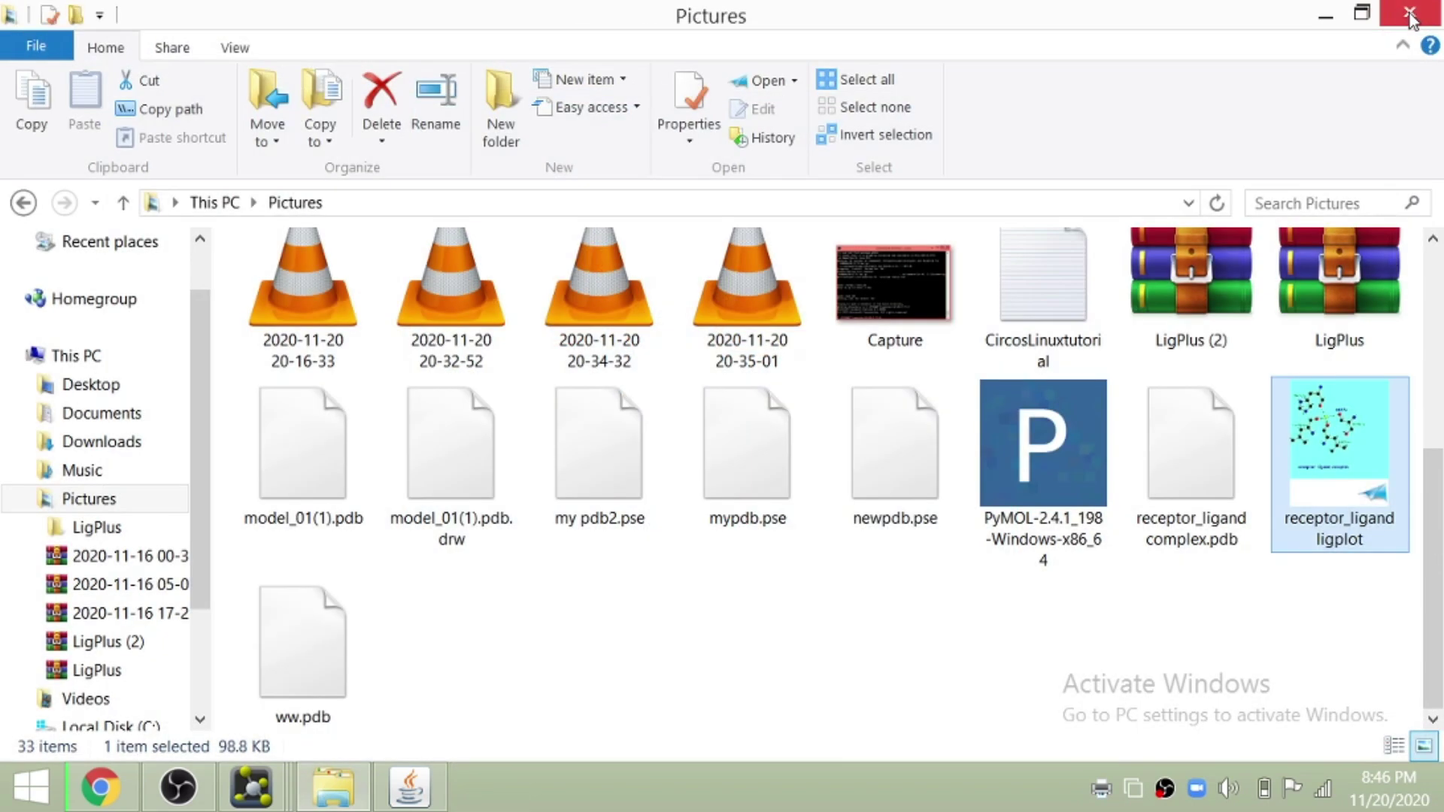
click(1411, 16)
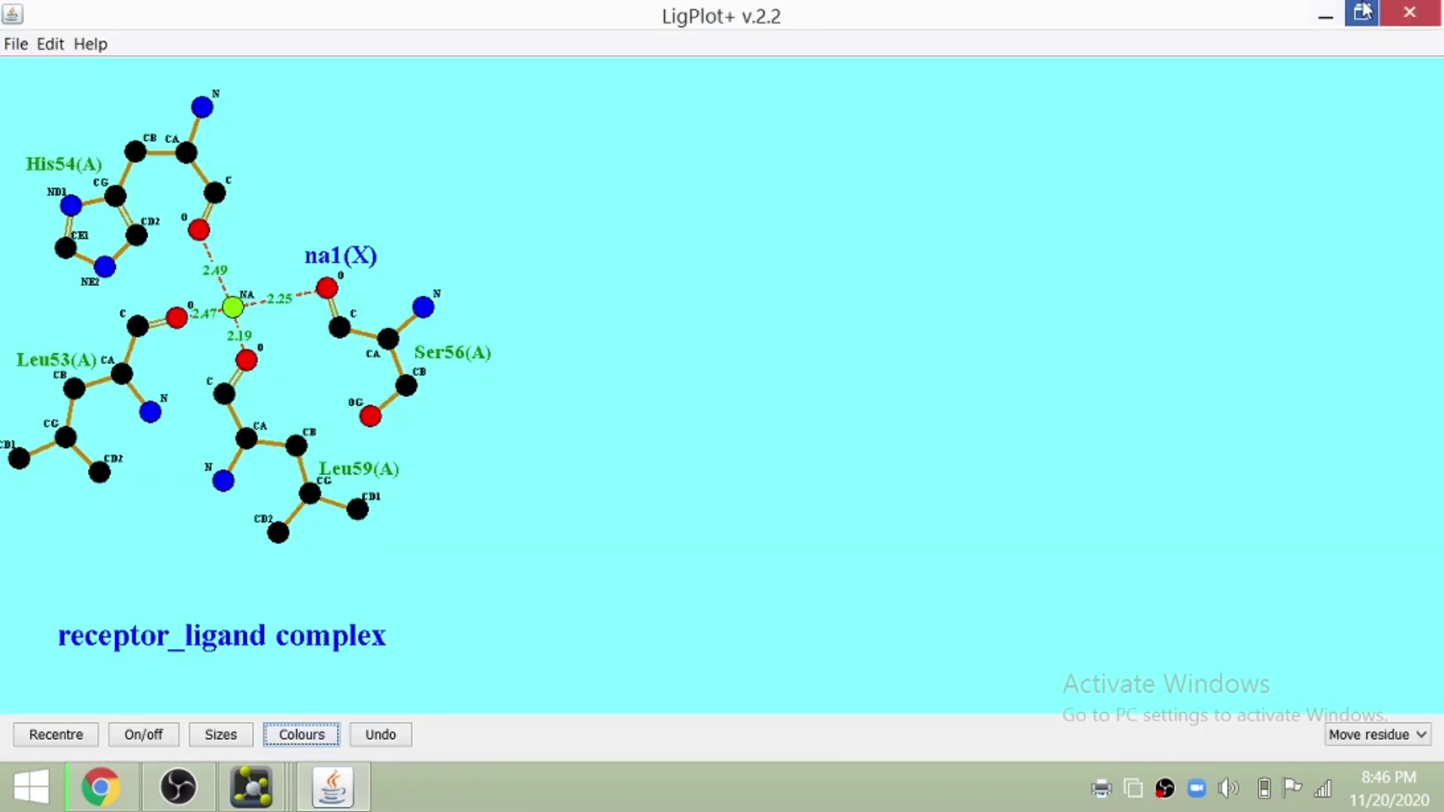
click(1325, 15)
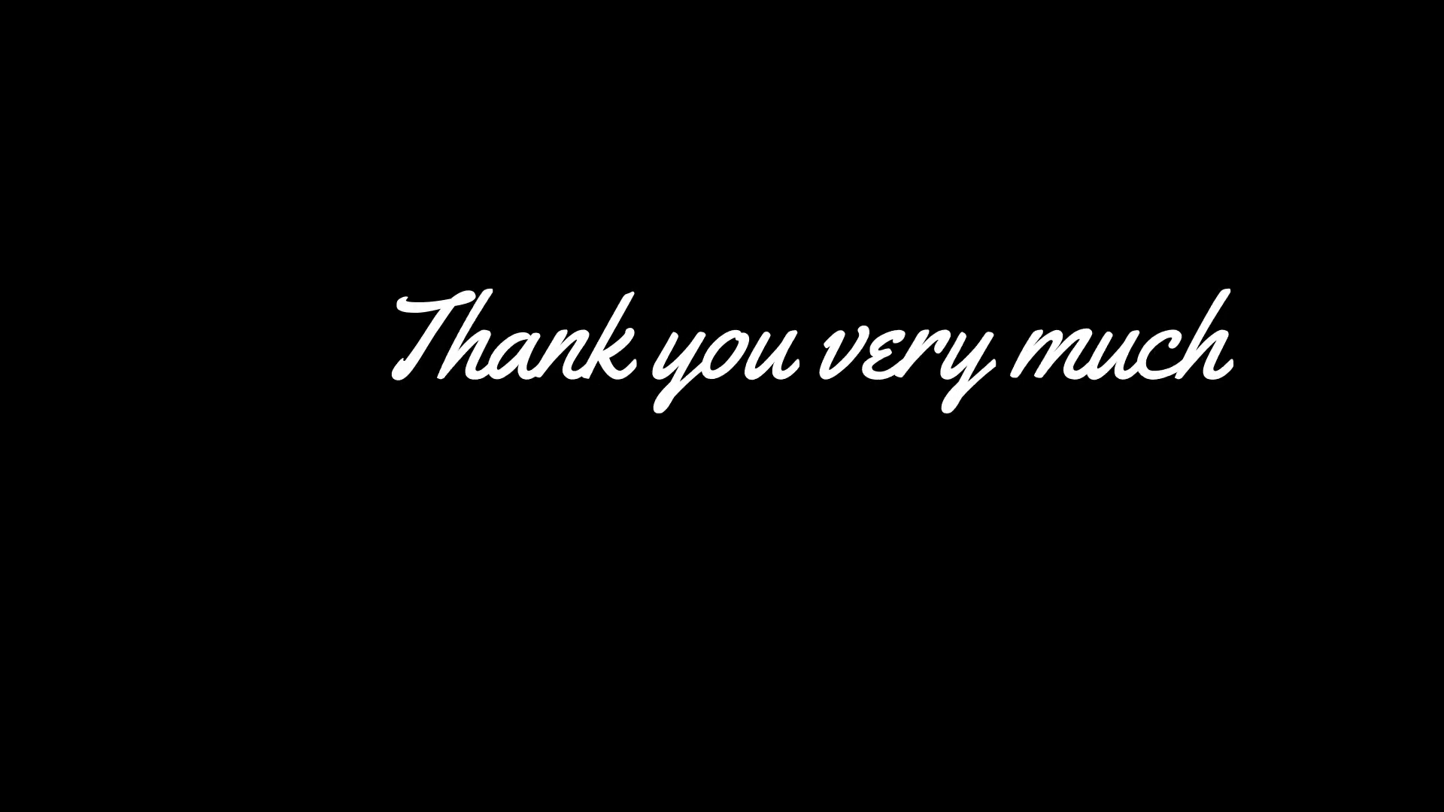